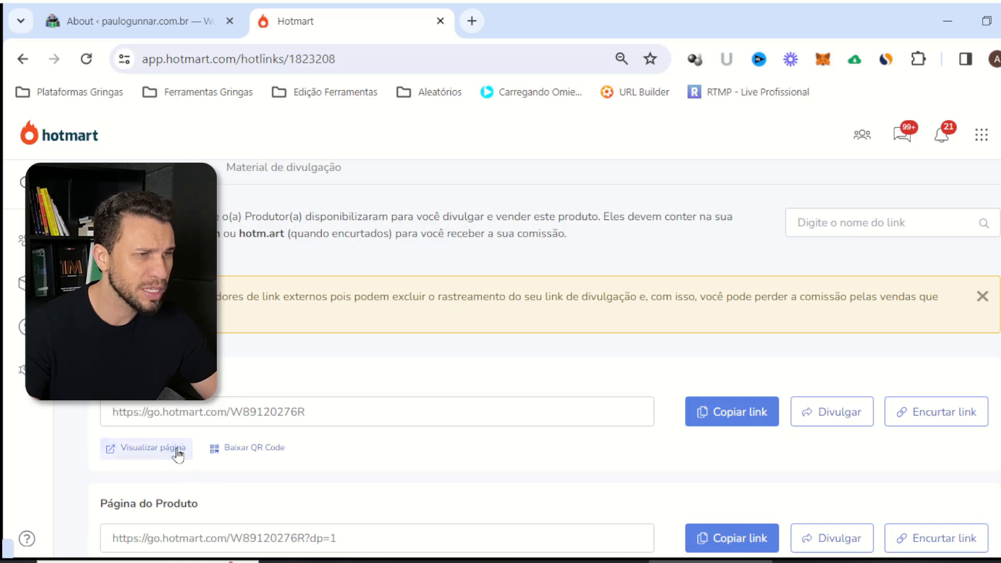
Scroll through the dedeleme sales page to look it over
scroll(365, 261, "down", 3)
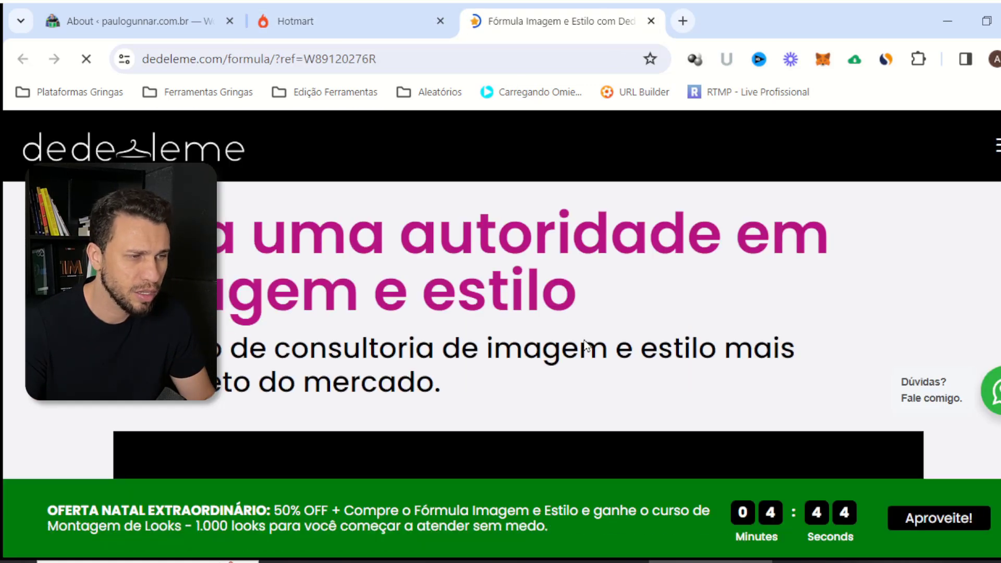
scroll(323, 232, "down", 5)
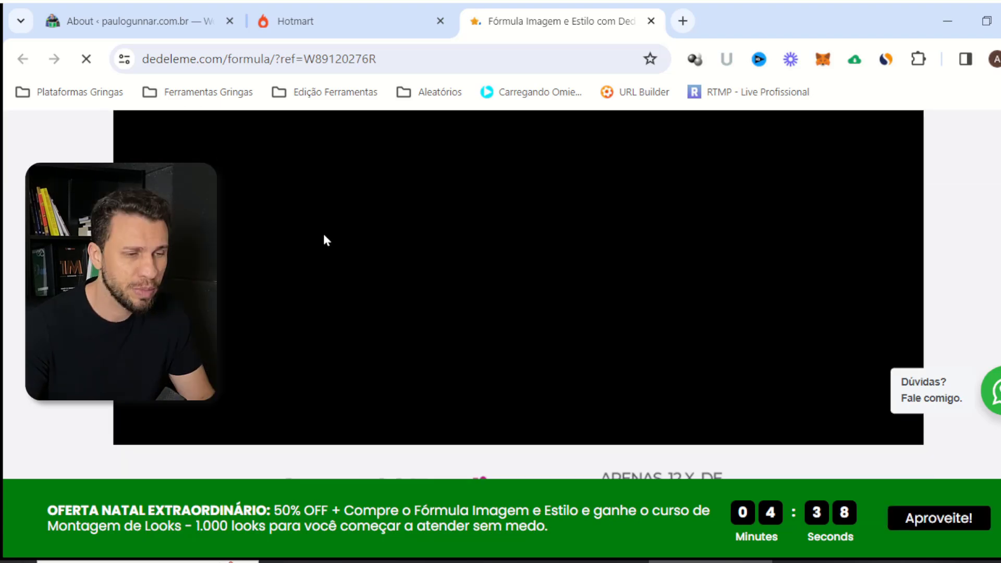
scroll(324, 235, "down", 8)
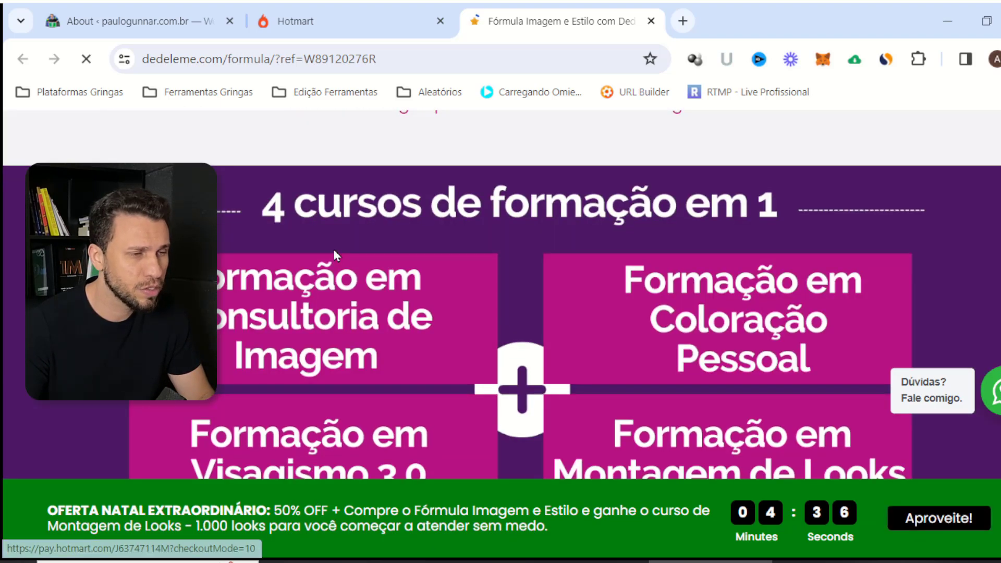
scroll(335, 254, "down", 2)
scroll(365, 263, "down", 10)
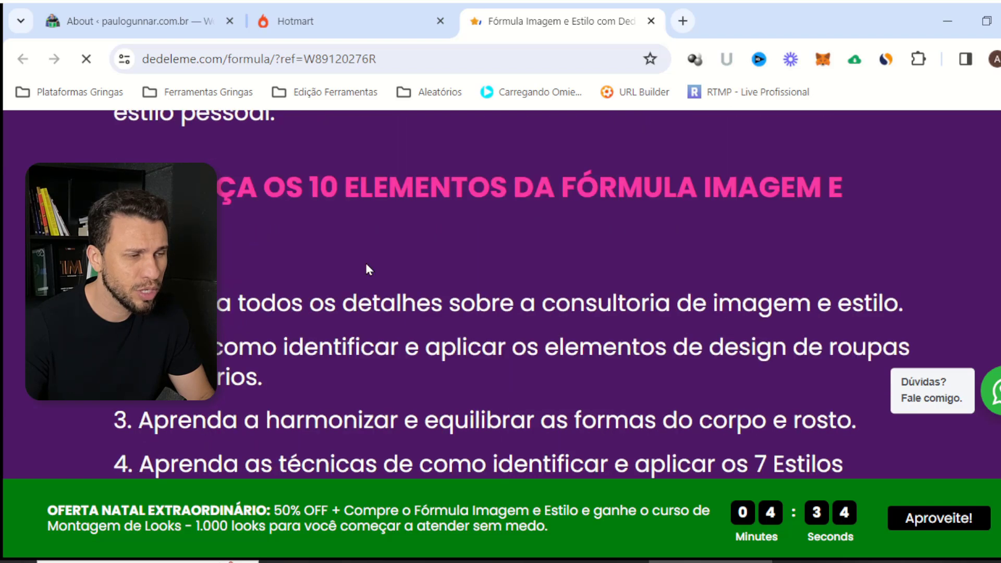
scroll(366, 267, "down", 10)
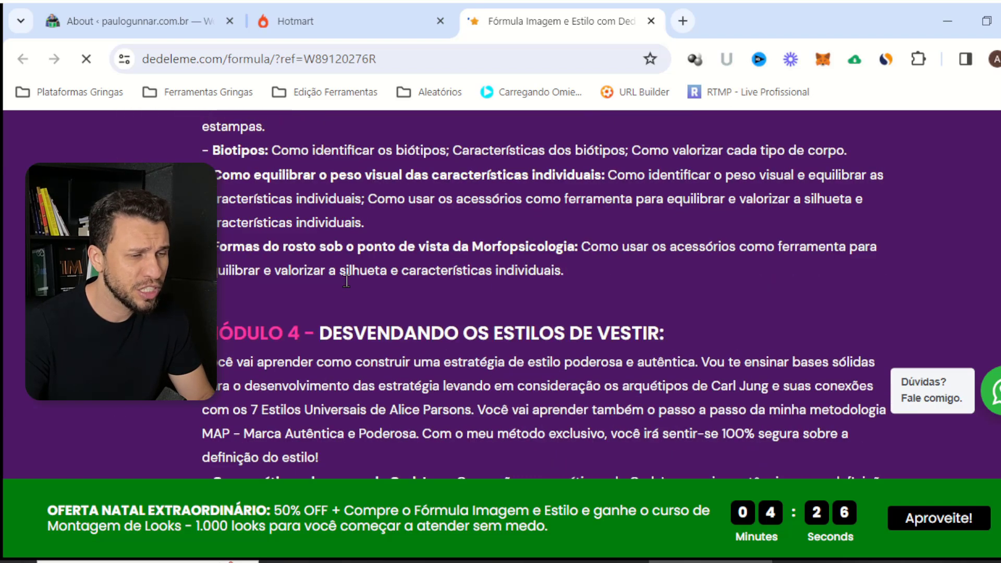
scroll(346, 282, "down", 15)
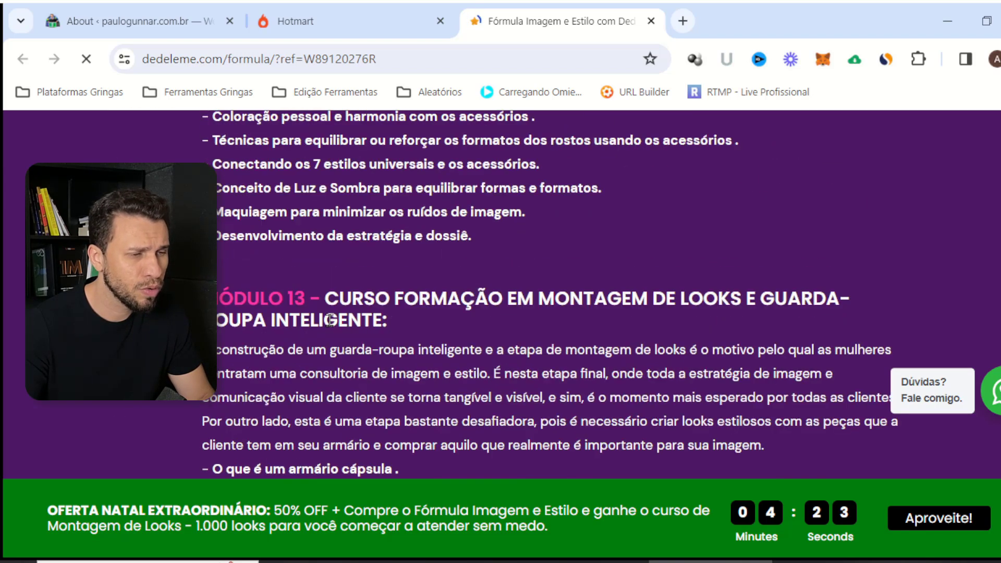
scroll(328, 322, "down", 5)
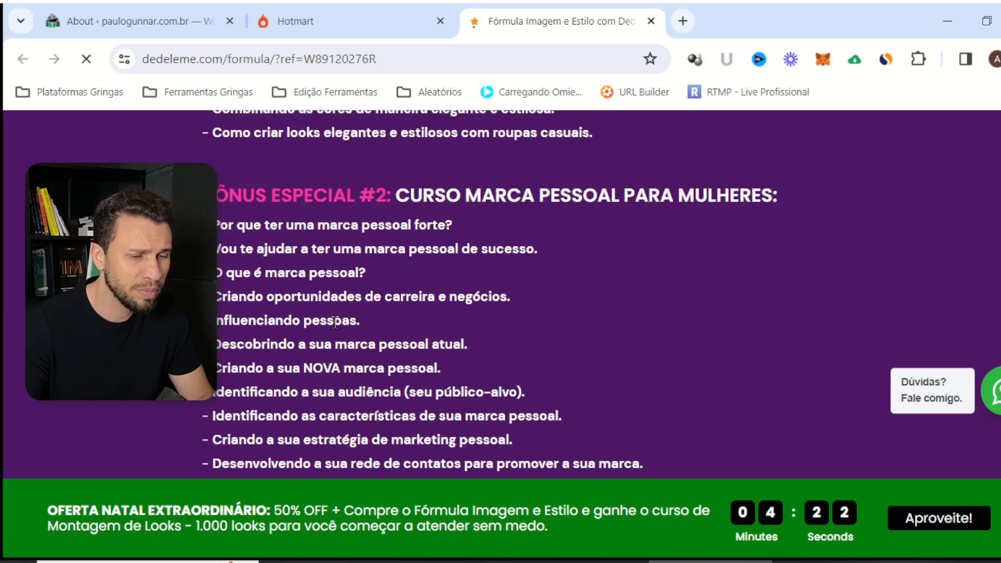
scroll(335, 322, "down", 10)
left_click_drag(628, 512, 775, 516)
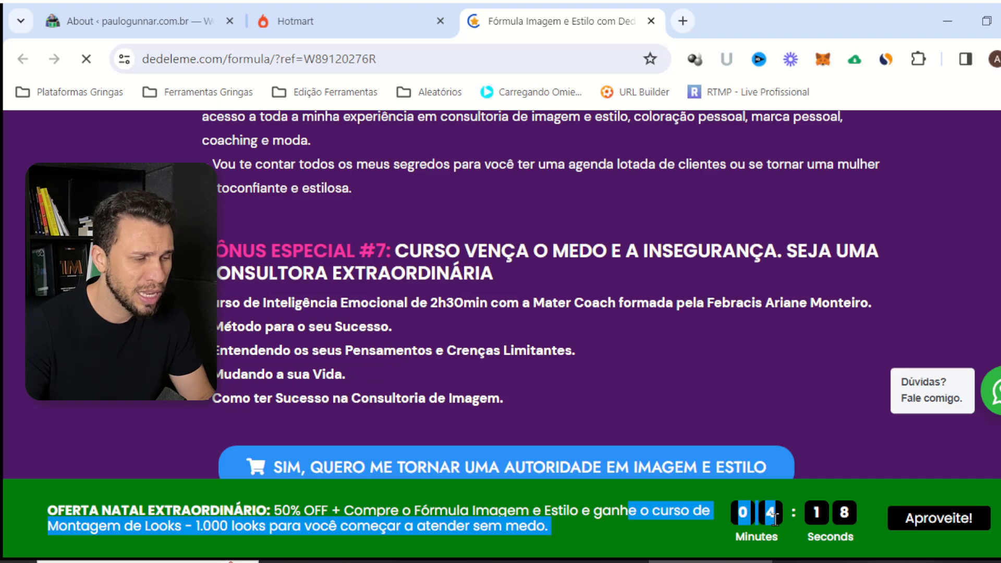
scroll(540, 317, "down", 15)
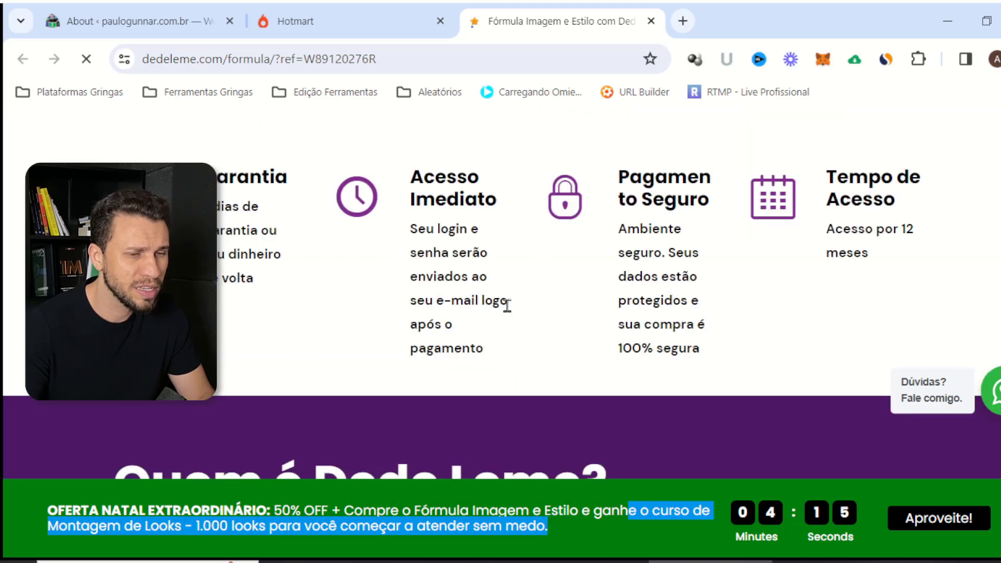
scroll(562, 297, "down", 10)
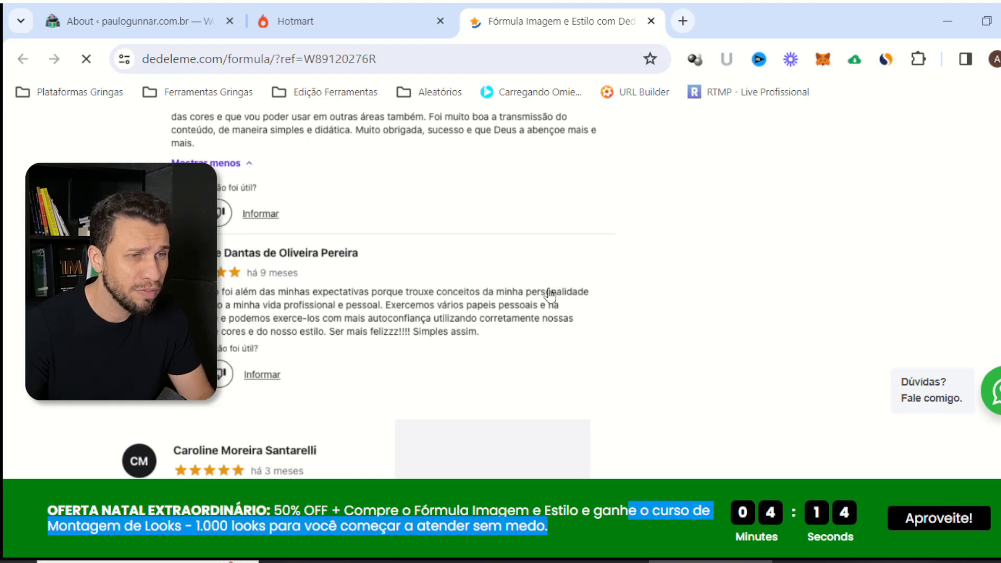
Back on the dedeleme sales page, cut its full referral URL from the address bar
key("ctrl+shift+Tab")
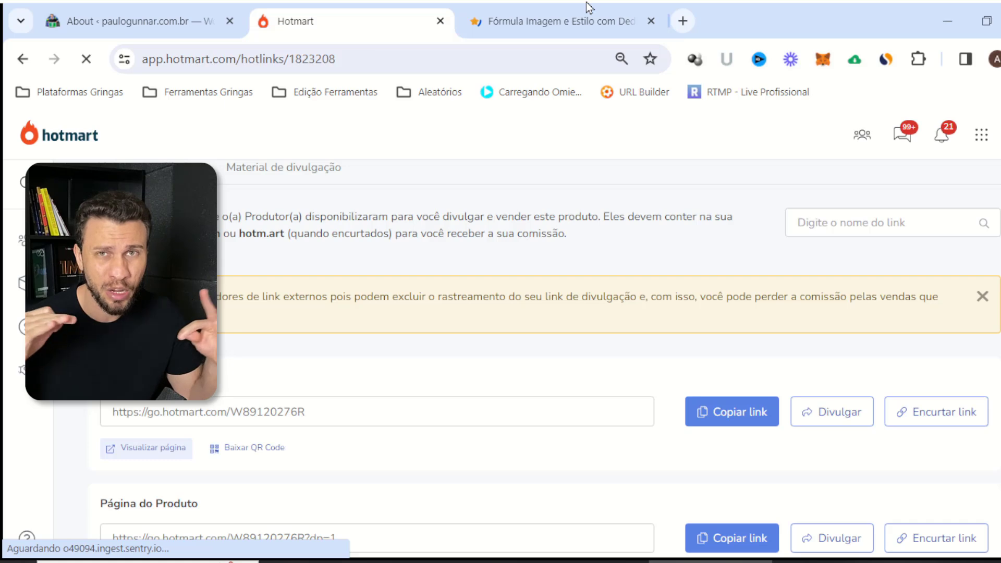
left_click(566, 17)
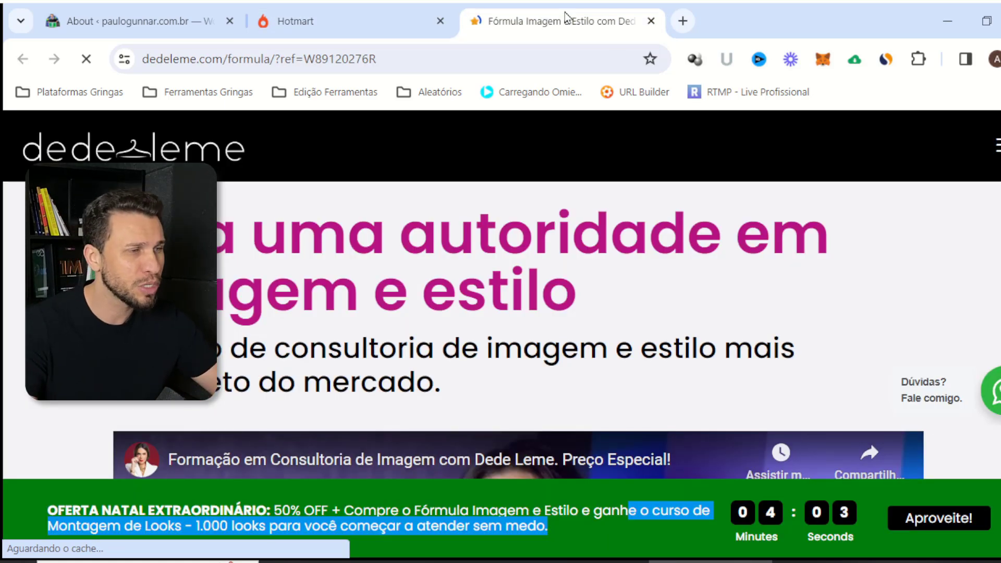
left_click(345, 60)
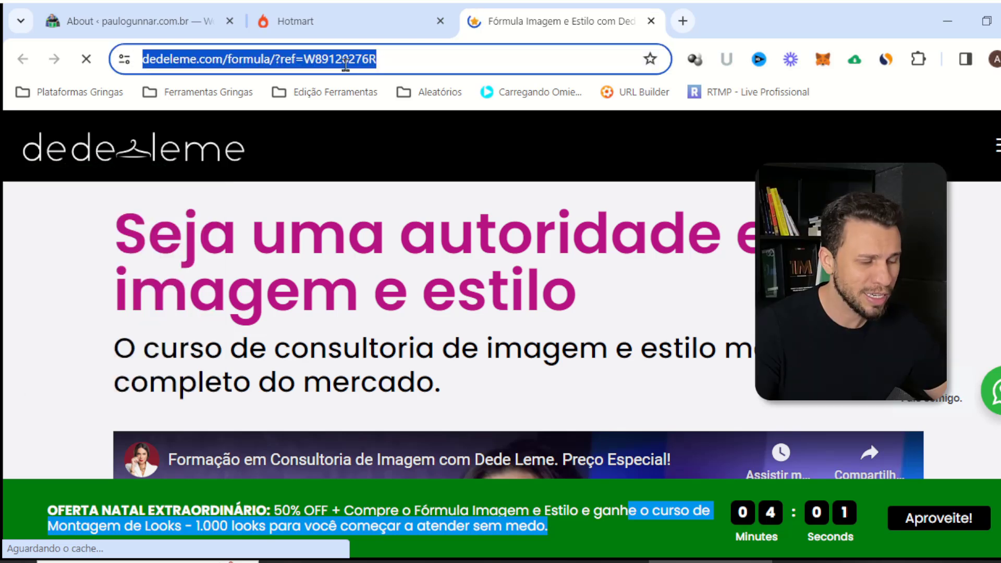
key("BackSpace")
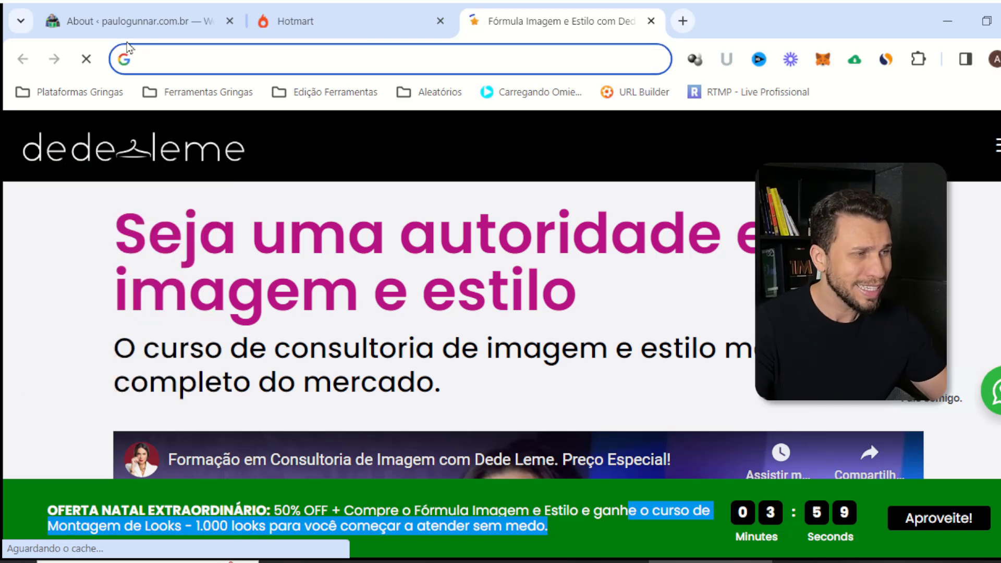
left_click(127, 22)
Go to Super Links > Clonar Páginas and start a new page clone
scroll(40, 348, "down", 2)
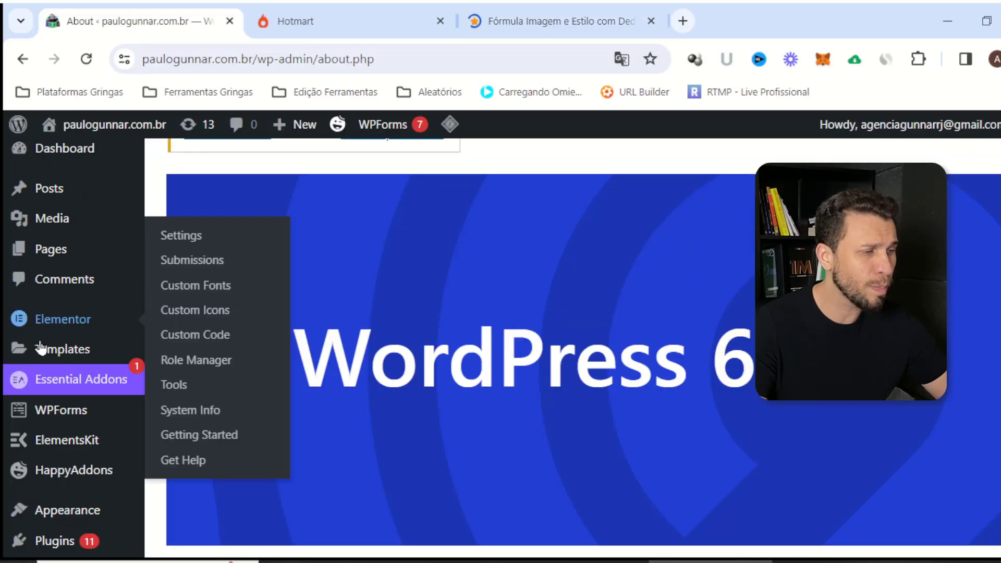
scroll(41, 349, "down", 4)
mouse_move(73, 351)
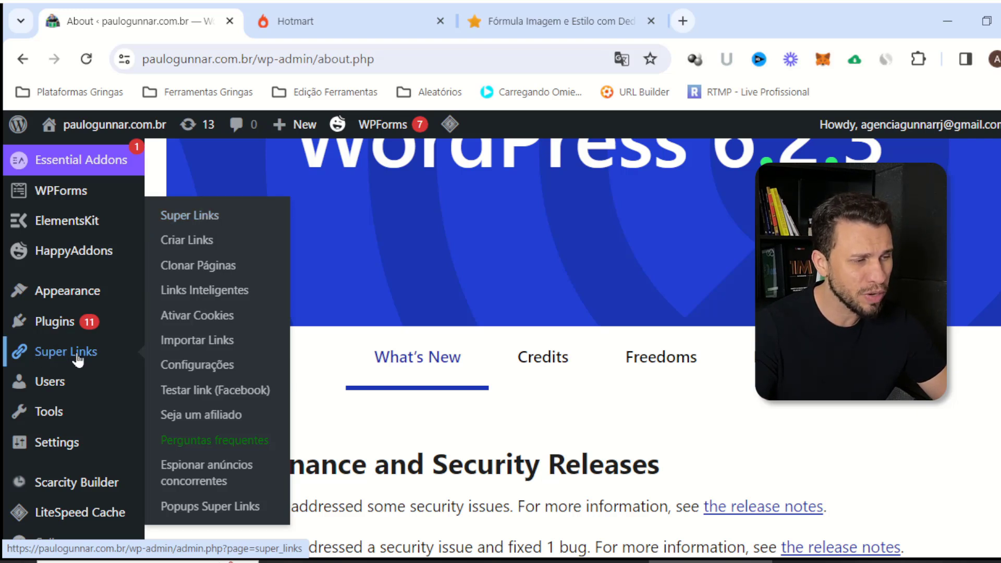
left_click(213, 272)
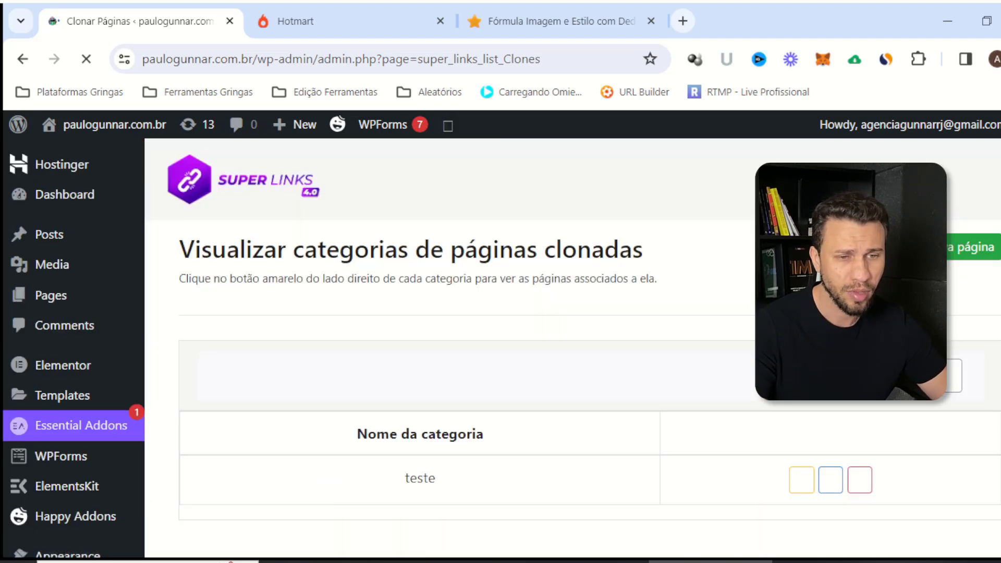
left_click(949, 252)
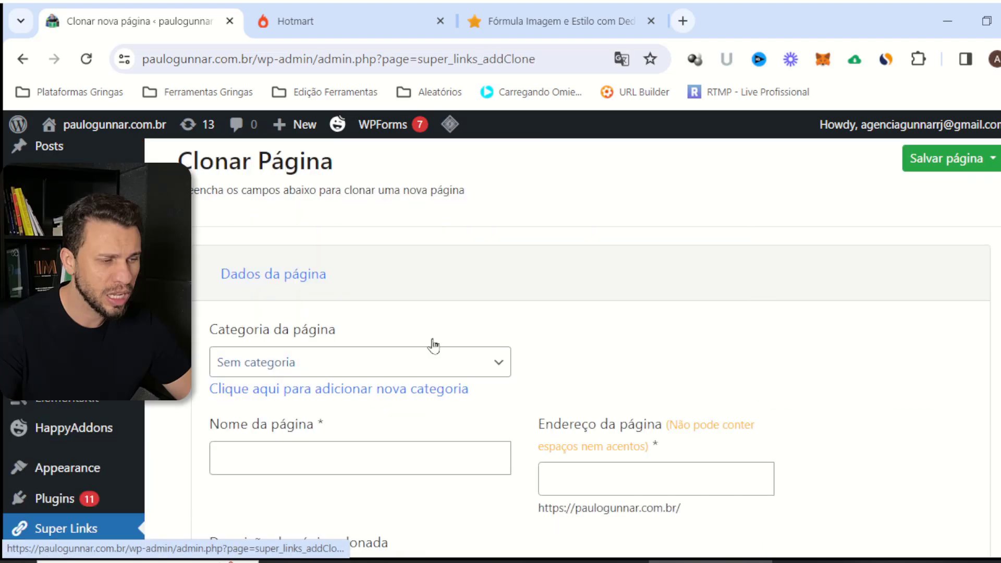
Name the clone 'Formula Imagem e Estilo' and set its address to fie
left_click(266, 458)
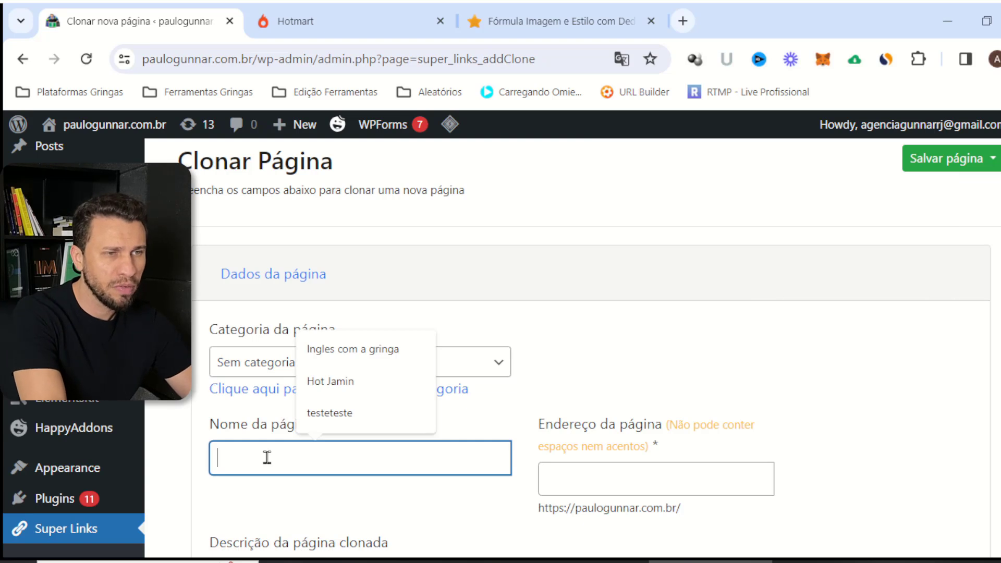
type("Formul")
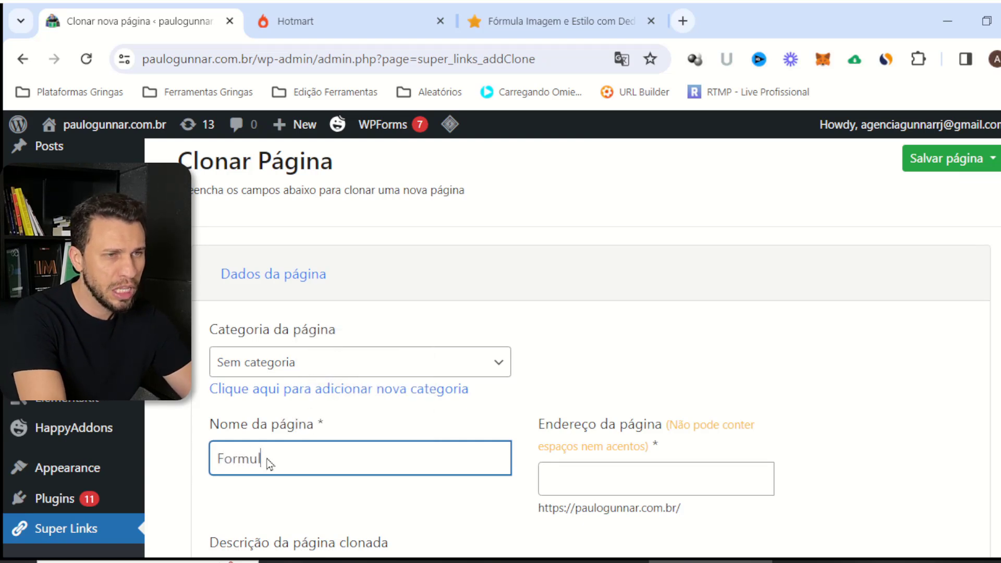
type("á Imagem e Estilo")
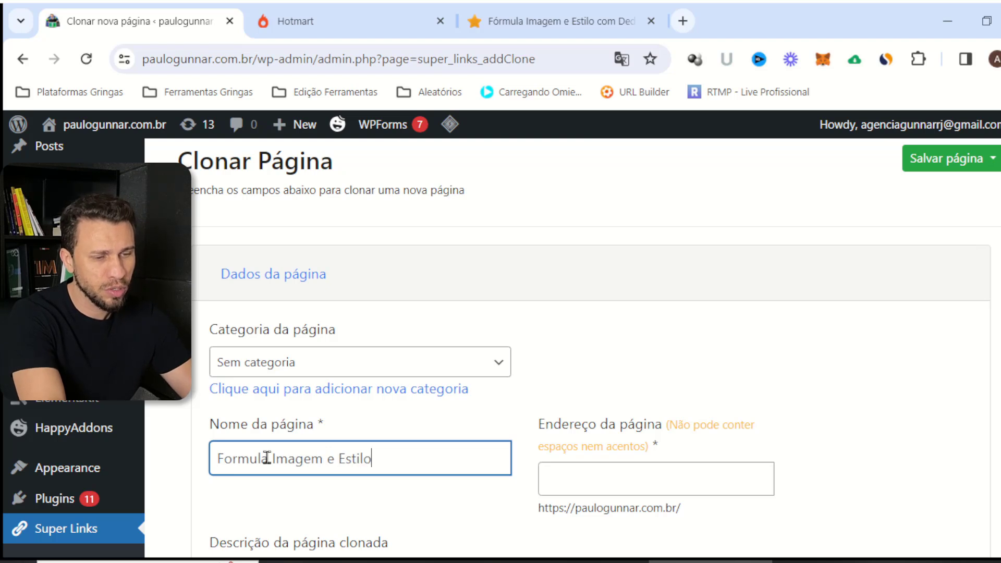
key("Tab")
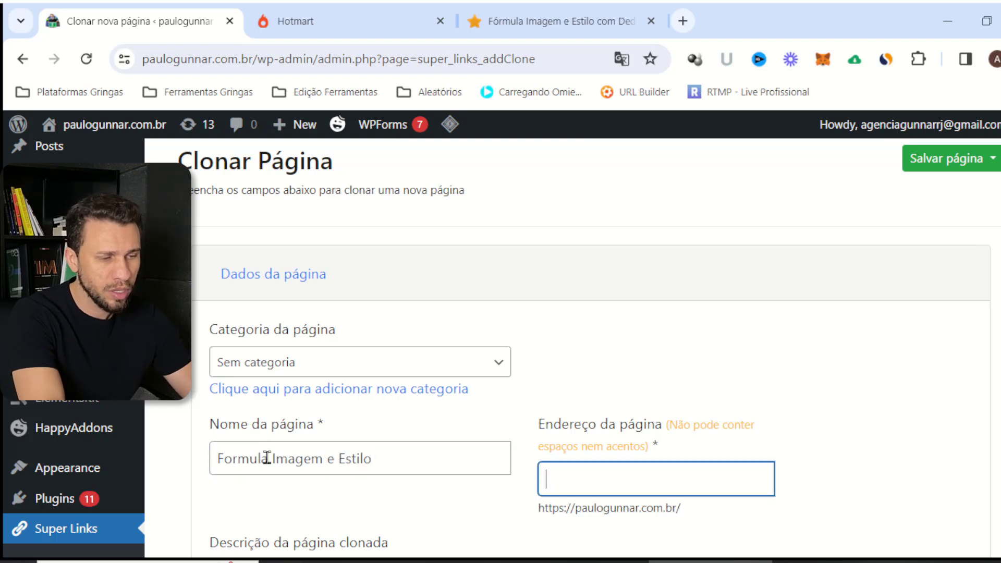
type("fie")
scroll(188, 489, "down", 3)
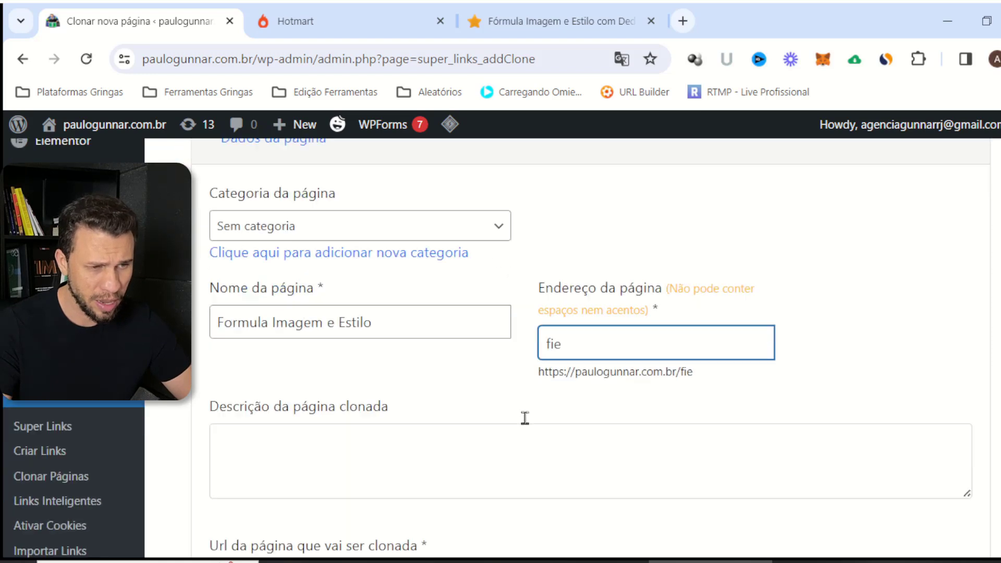
left_click_drag(507, 344, 562, 331)
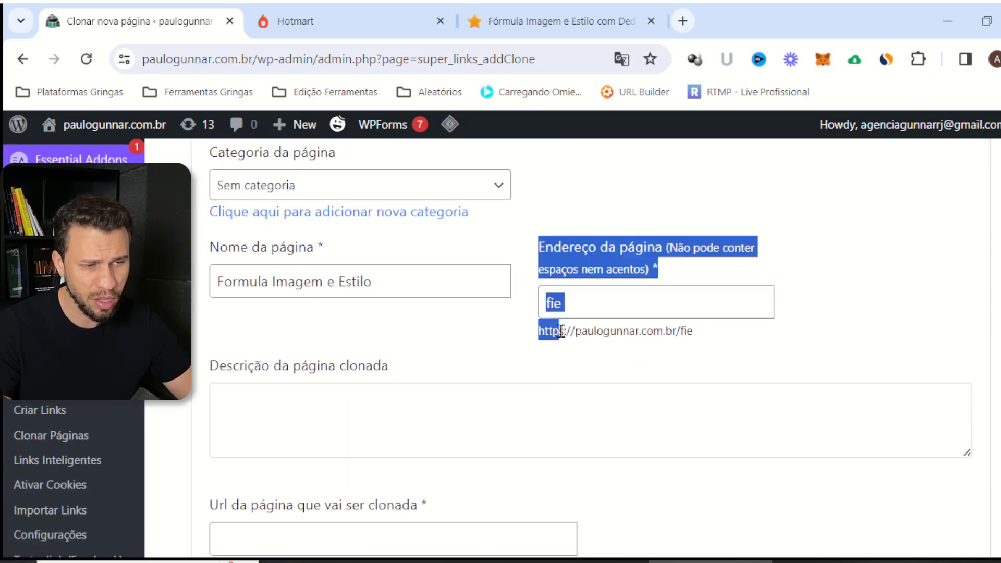
left_click(533, 351)
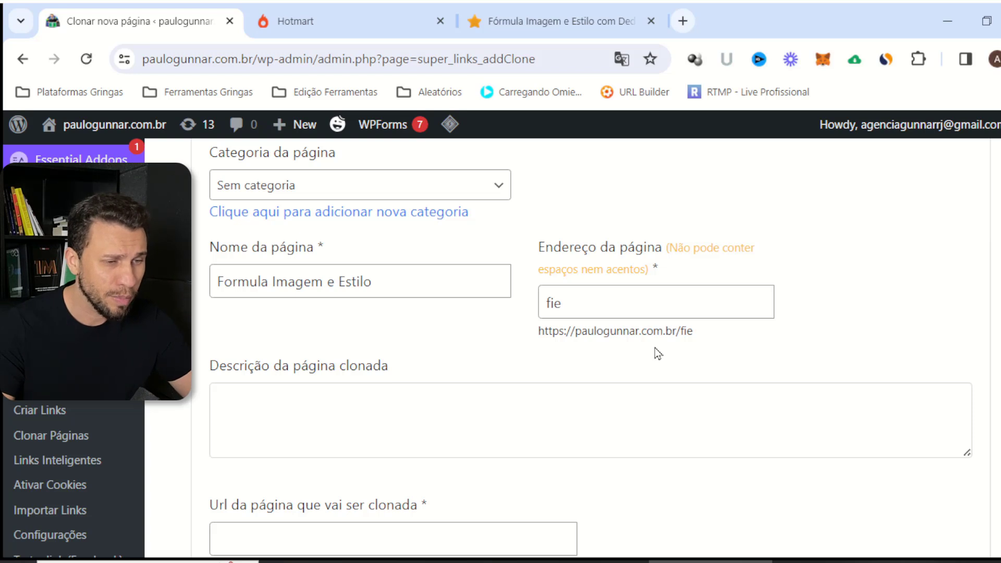
Paste the referral-coded dedeleme sales page URL into the Url field
scroll(428, 514, "down", 2)
left_click(445, 449)
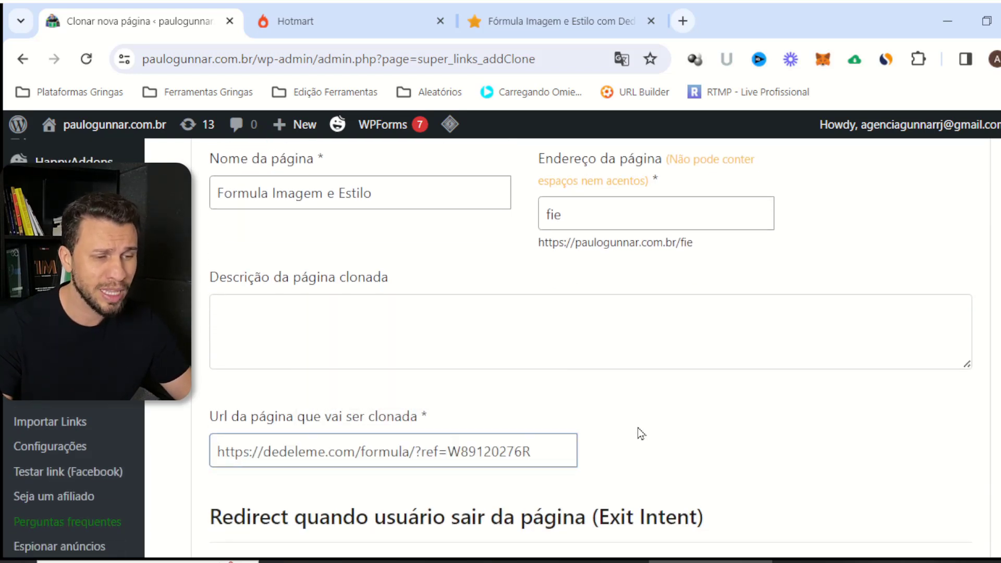
left_click(637, 428)
Expand 'Substituir html, links, imagens e textos na página clonada' to reveal the checkout link fields
scroll(610, 423, "down", 8)
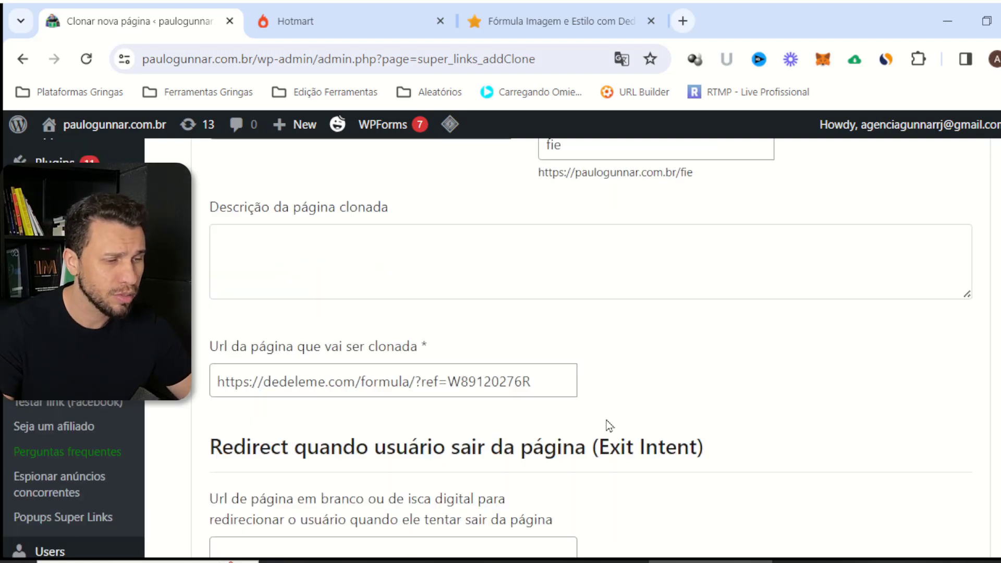
scroll(582, 316, "down", 9)
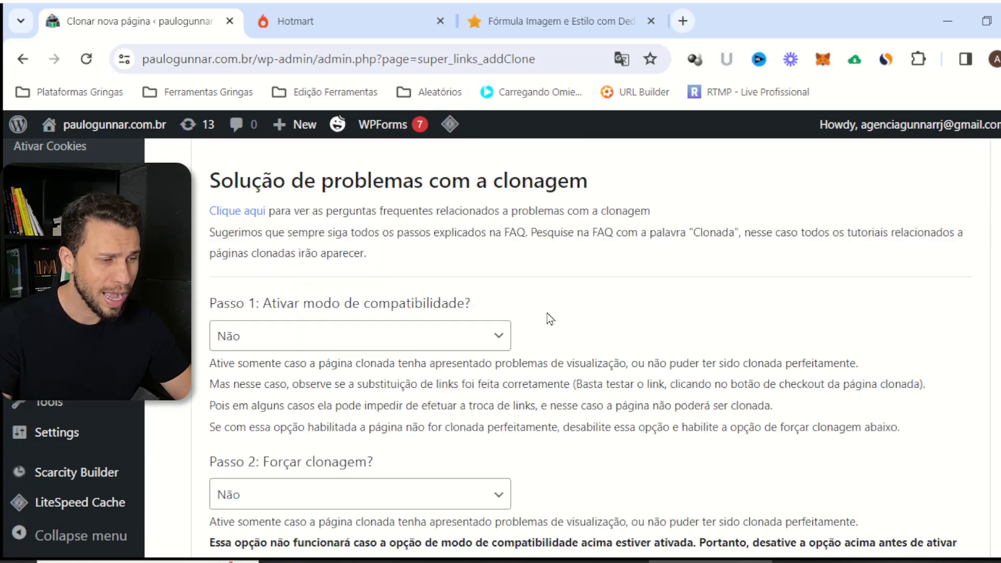
scroll(521, 381, "down", 5)
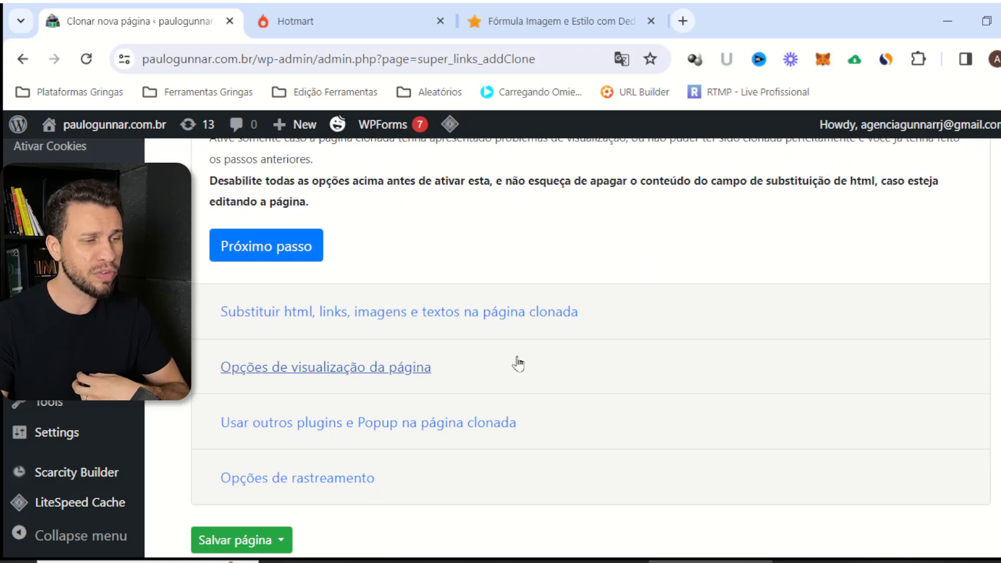
scroll(470, 271, "up", 9)
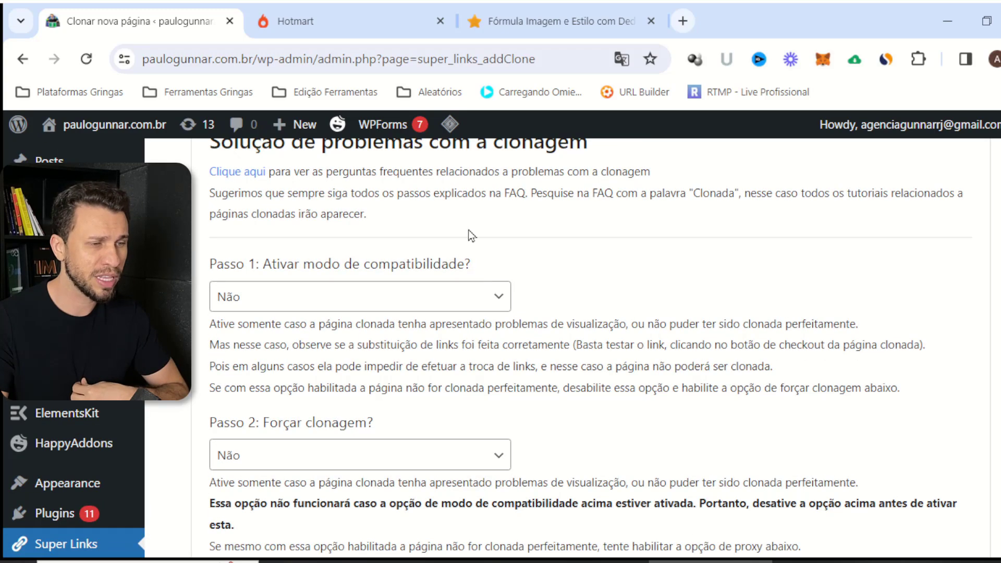
scroll(427, 272, "up", 8)
scroll(387, 313, "down", 15)
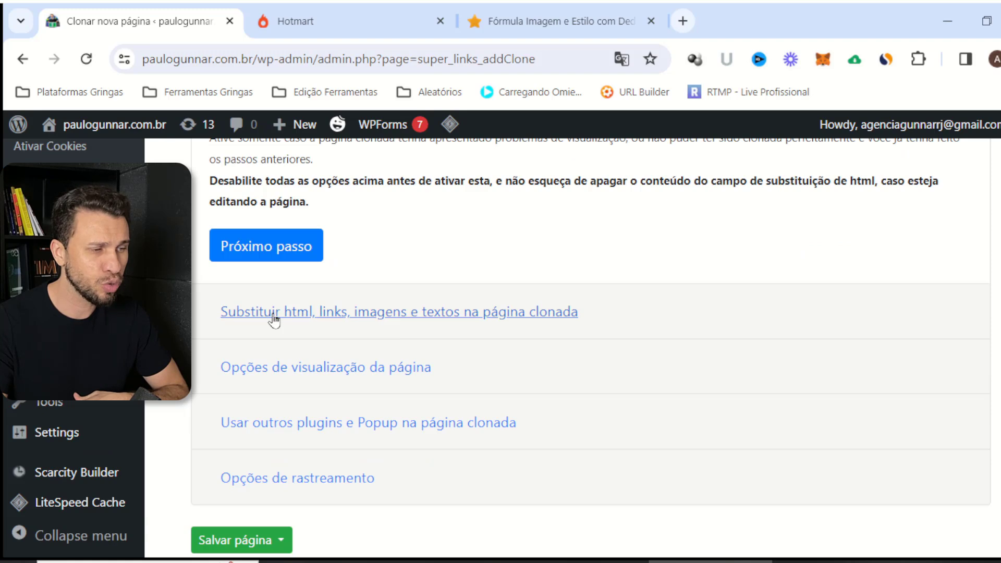
left_click(274, 313)
scroll(365, 324, "down", 3)
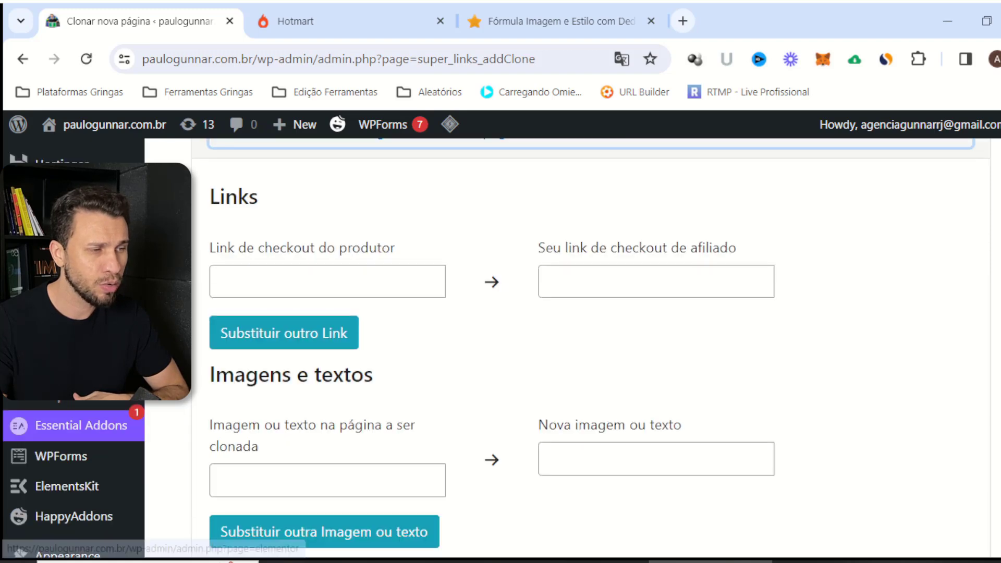
Try the producer and affiliate checkout link fields, dismissing the suggested-links list
left_click(386, 269)
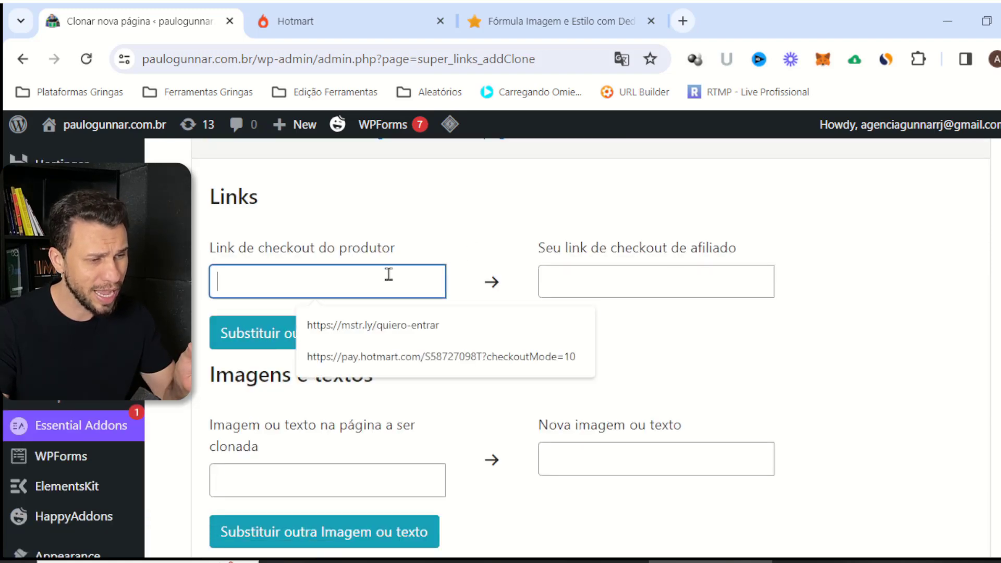
left_click(460, 230)
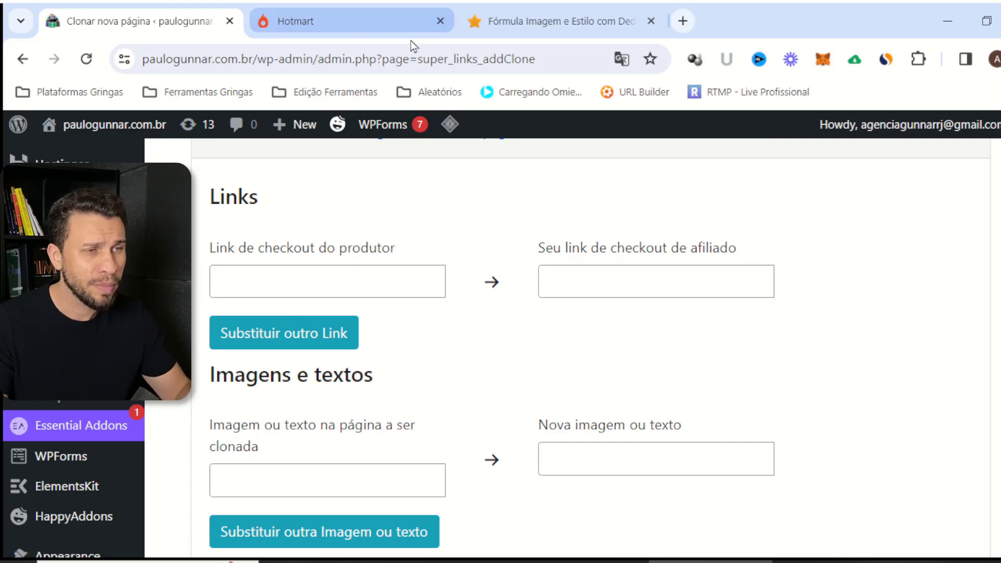
left_click(536, 21)
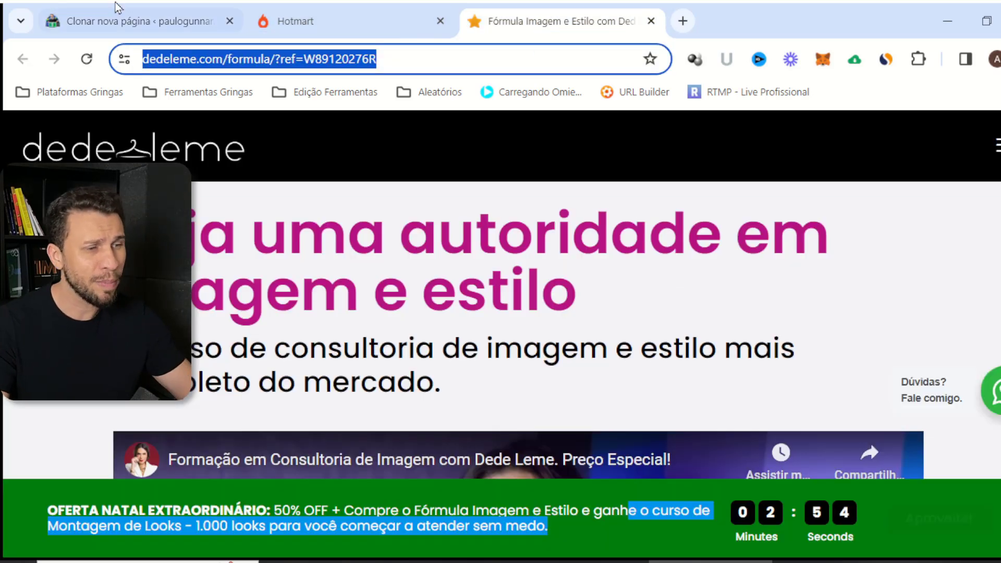
left_click(146, 35)
scroll(541, 357, "down", 1)
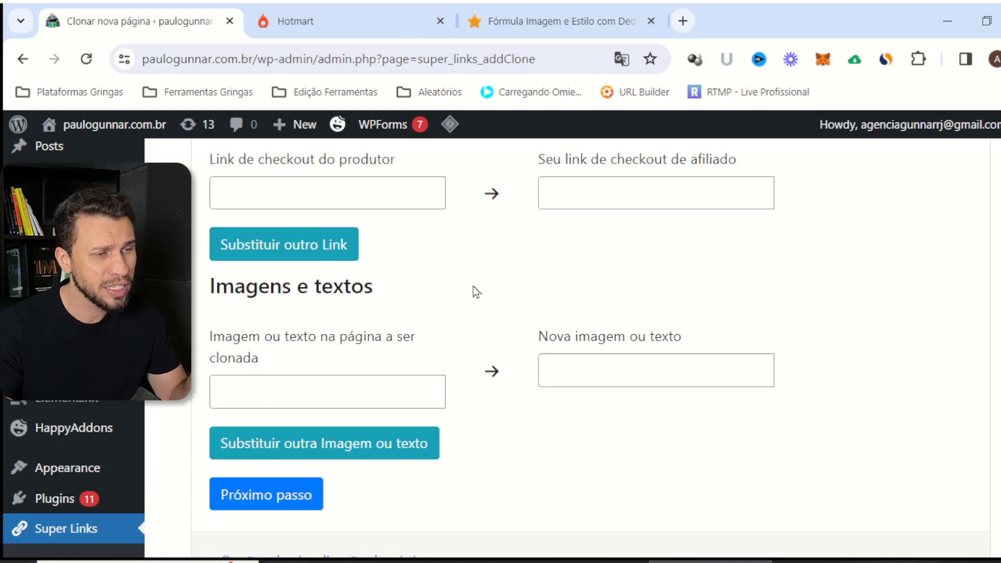
left_click(391, 193)
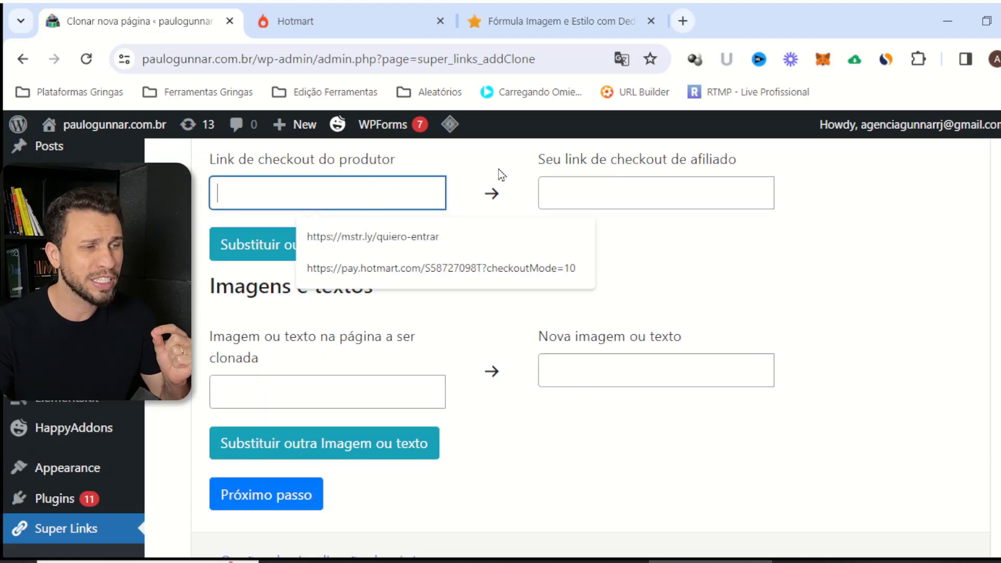
left_click(499, 194)
scroll(327, 286, "up", 3)
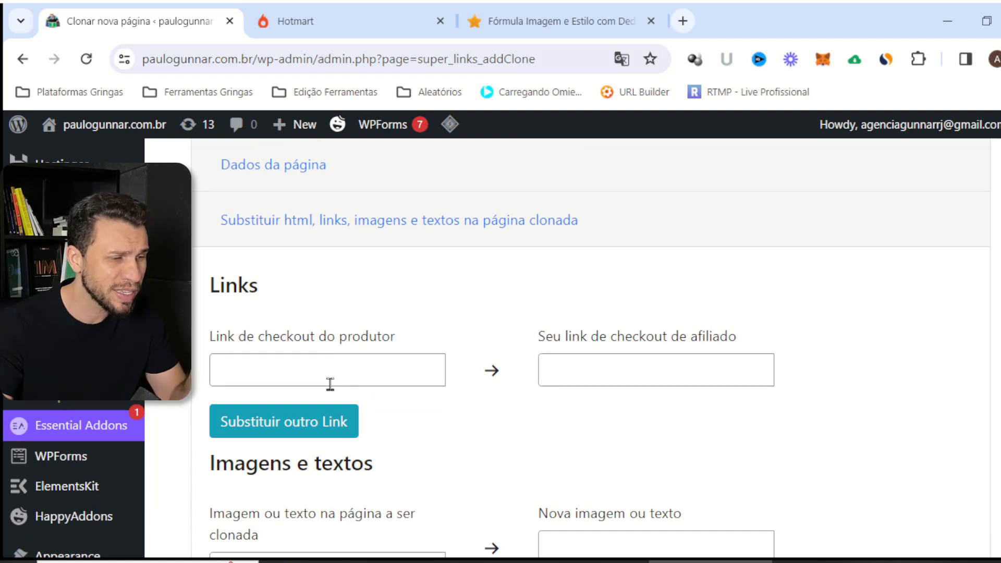
left_click(330, 384)
left_click(422, 296)
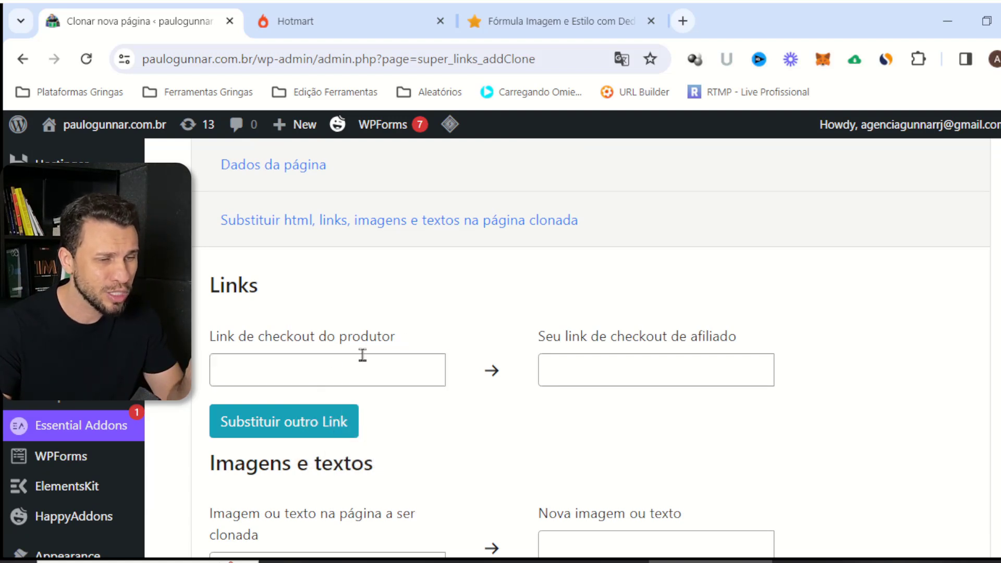
left_click(665, 369)
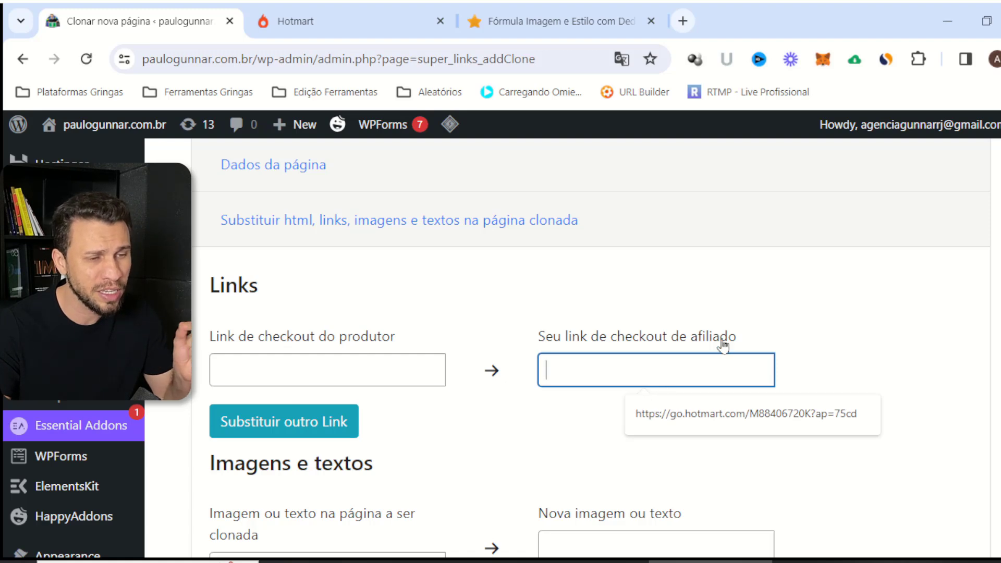
Copy the buy button's Hotmart checkout link and paste it into 'Link de checkout do produtor'
left_click(745, 291)
left_click(532, 29)
left_click(539, 56)
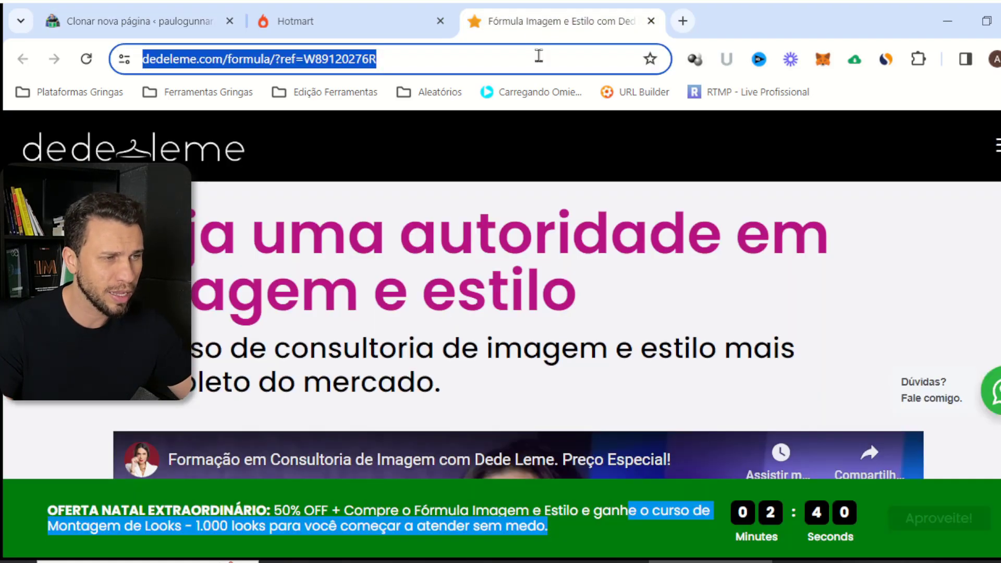
left_click(386, 292)
scroll(374, 285, "down", 15)
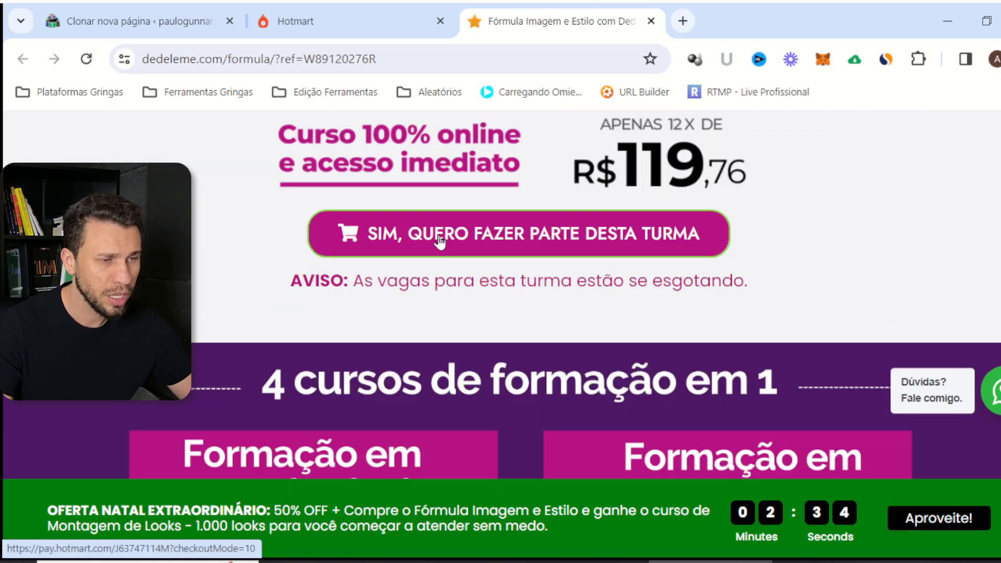
right_click(439, 237)
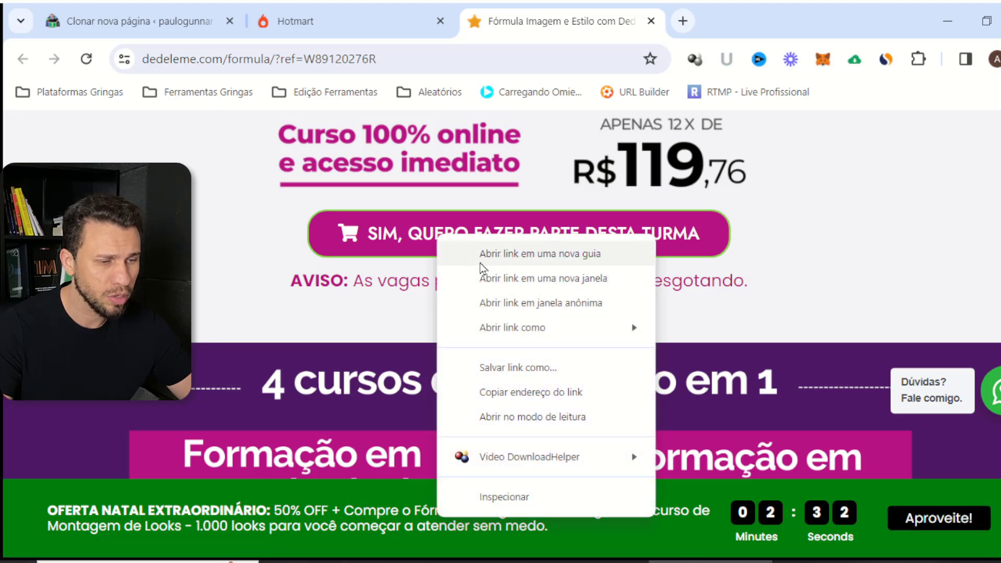
left_click(537, 392)
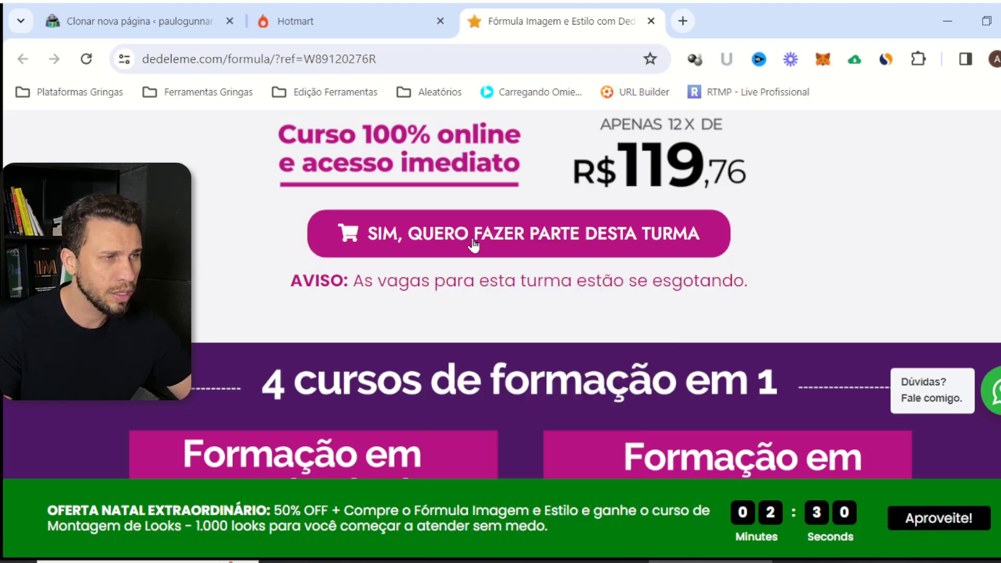
left_click(200, 29)
left_click(371, 383)
type("https://pay.hotmart.com/J63747114M?checkoutMode=10")
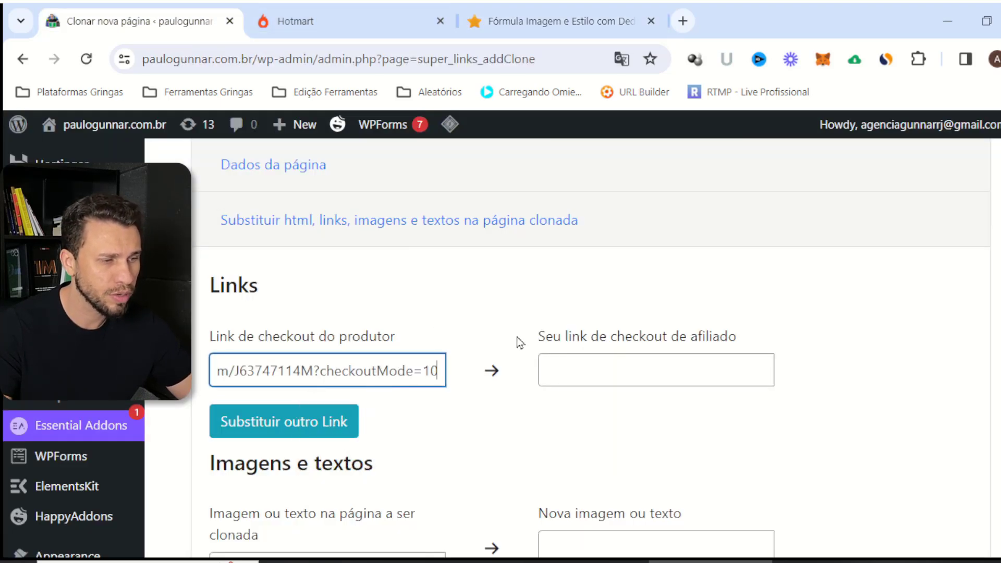
Scroll through the sales page again to check its other links
left_click(552, 21)
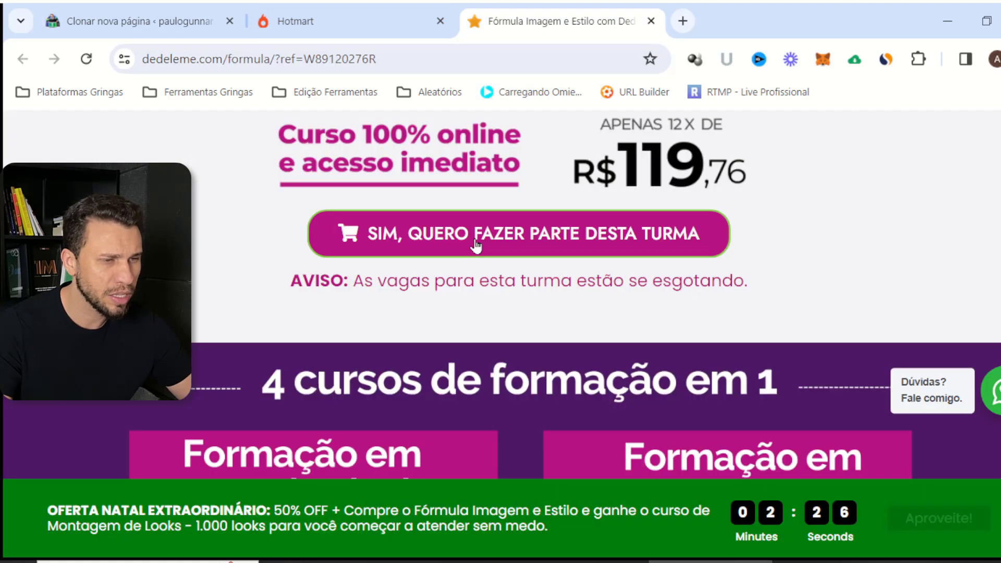
scroll(479, 236, "down", 2)
scroll(479, 236, "down", 10)
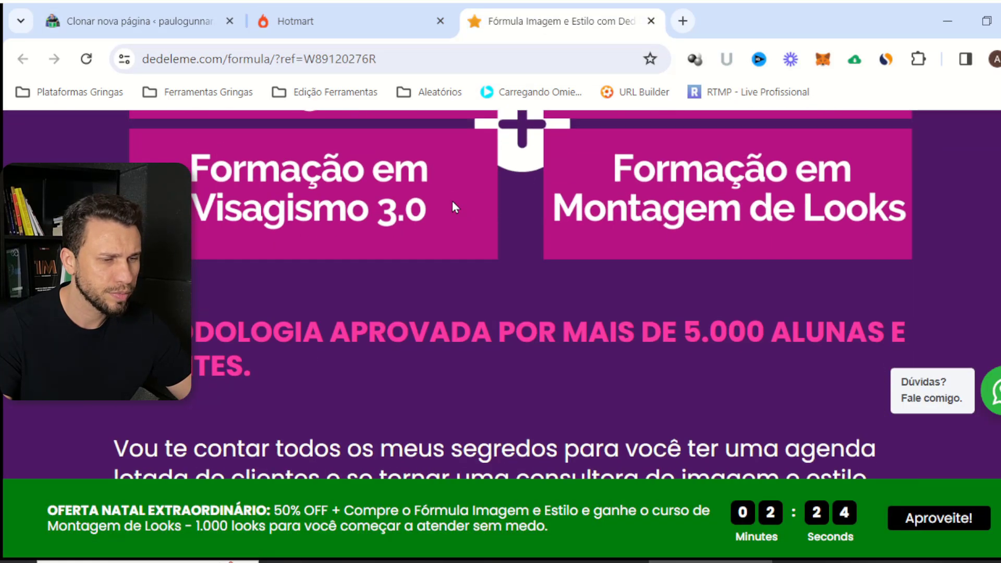
scroll(598, 249, "down", 15)
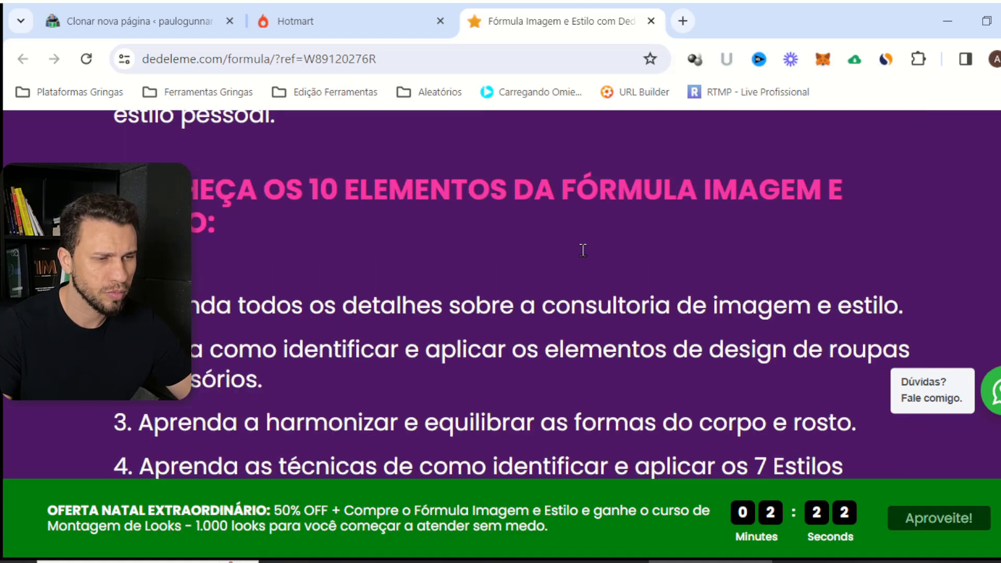
scroll(571, 251, "down", 6)
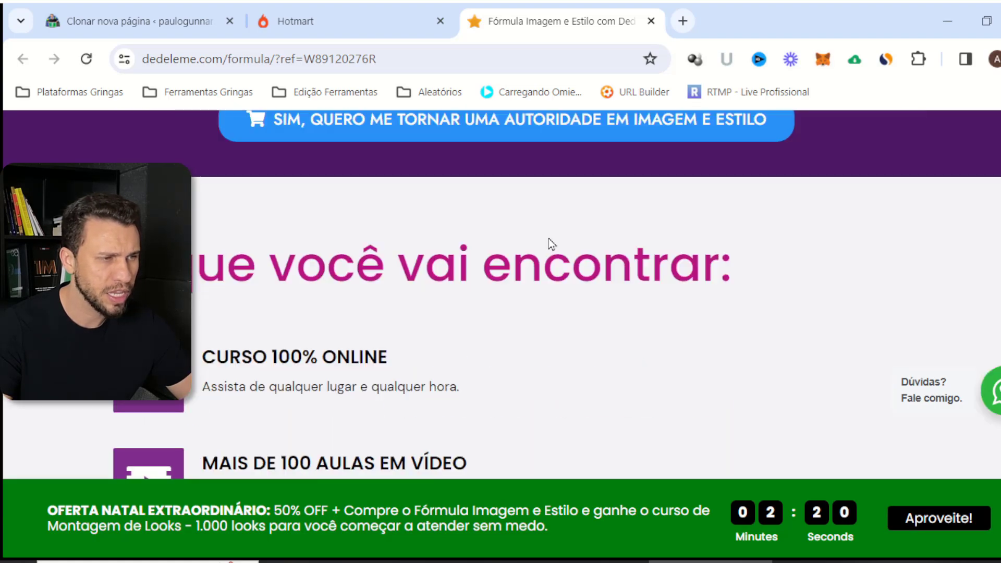
scroll(548, 242, "up", 1)
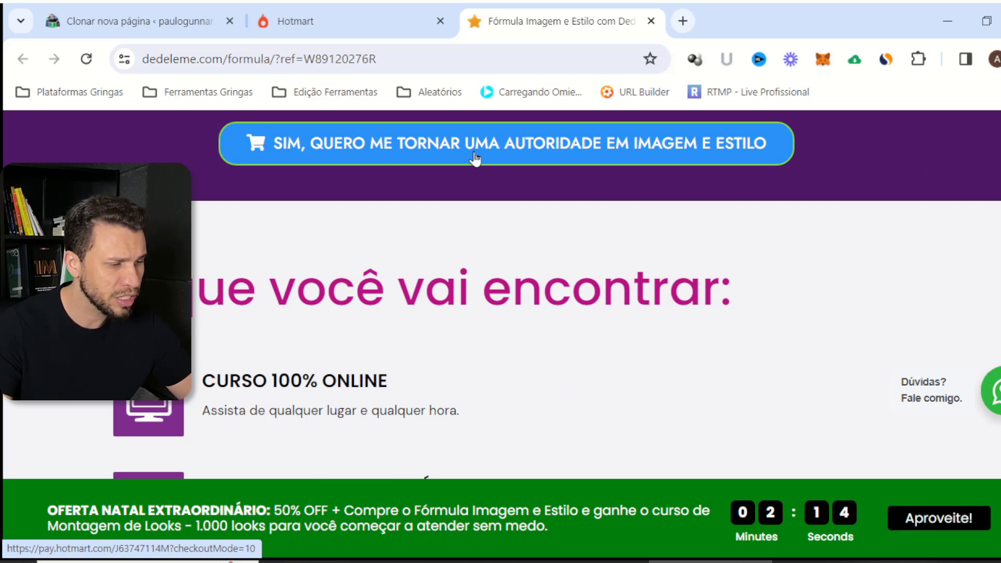
left_click(170, 15)
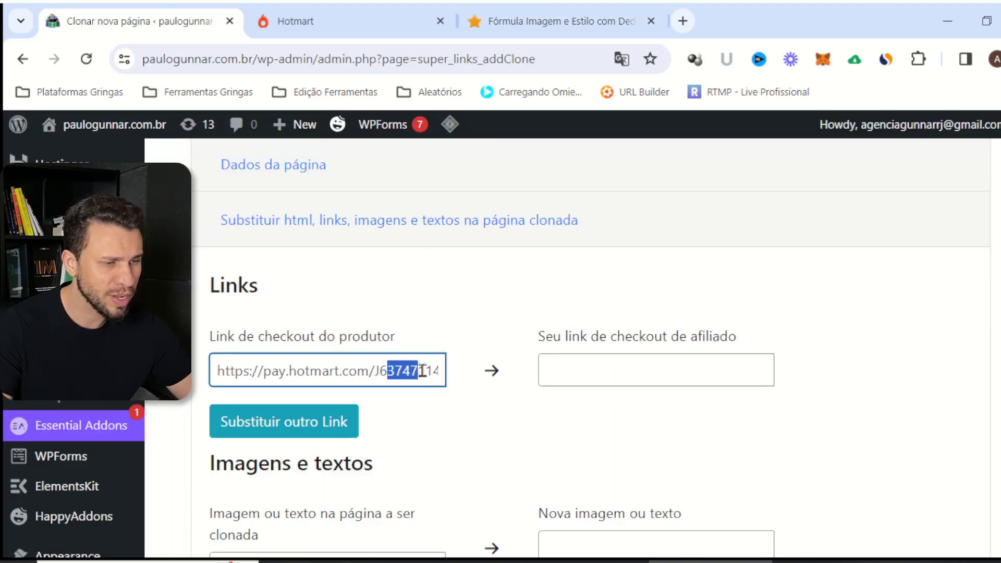
left_click_drag(422, 371, 443, 313)
left_click(520, 23)
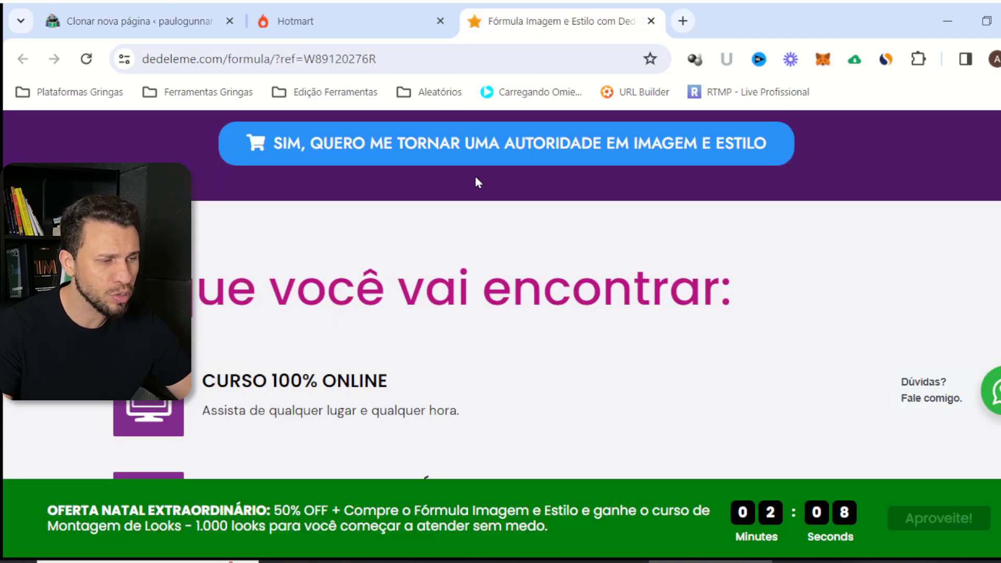
scroll(450, 252, "down", 1)
scroll(447, 250, "down", 12)
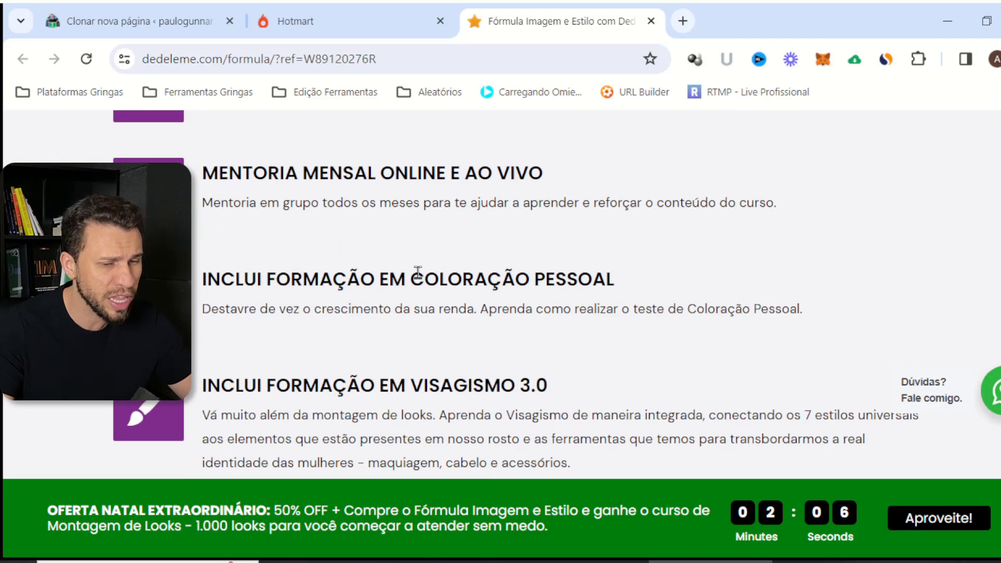
scroll(446, 278, "down", 15)
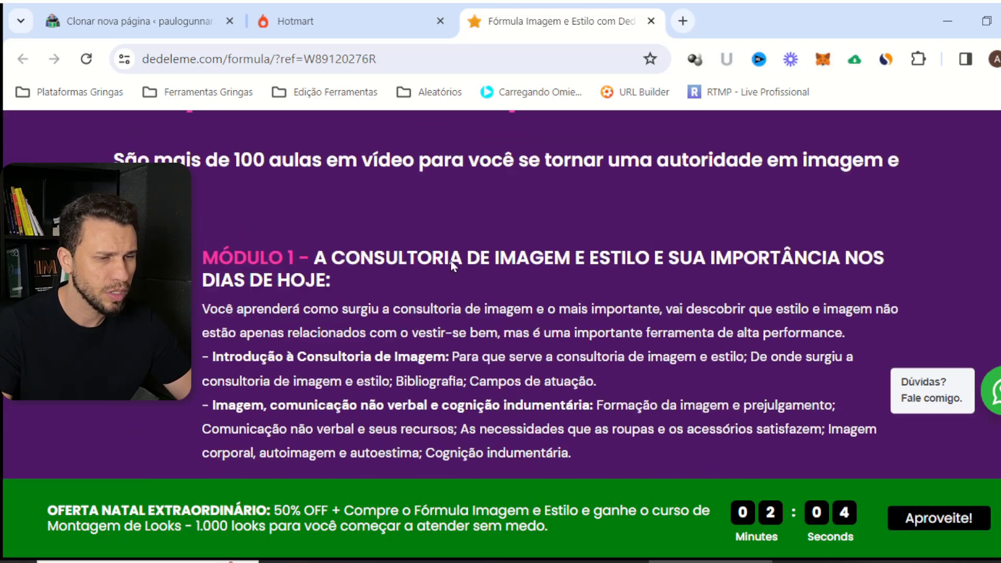
scroll(472, 250, "down", 20)
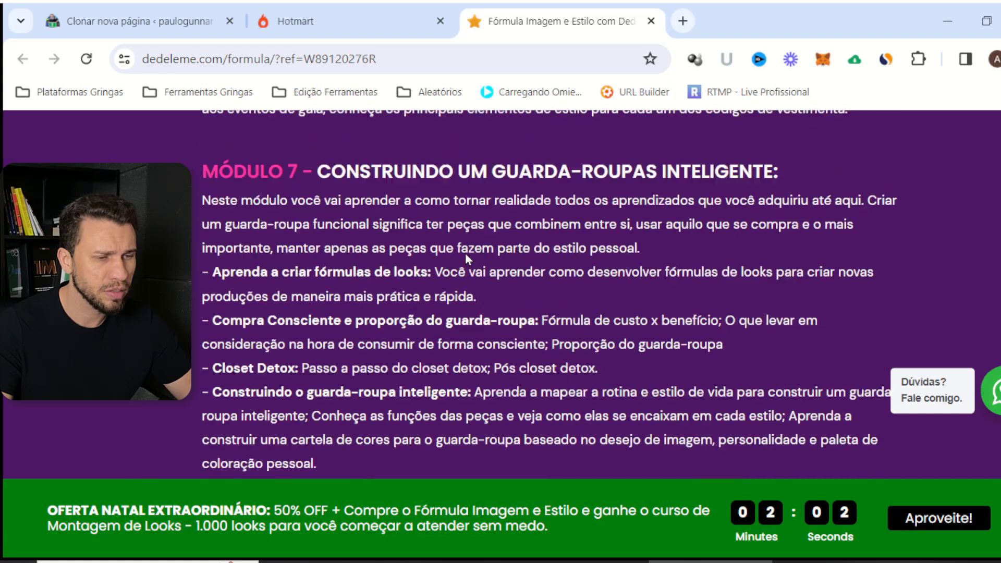
scroll(470, 252, "down", 20)
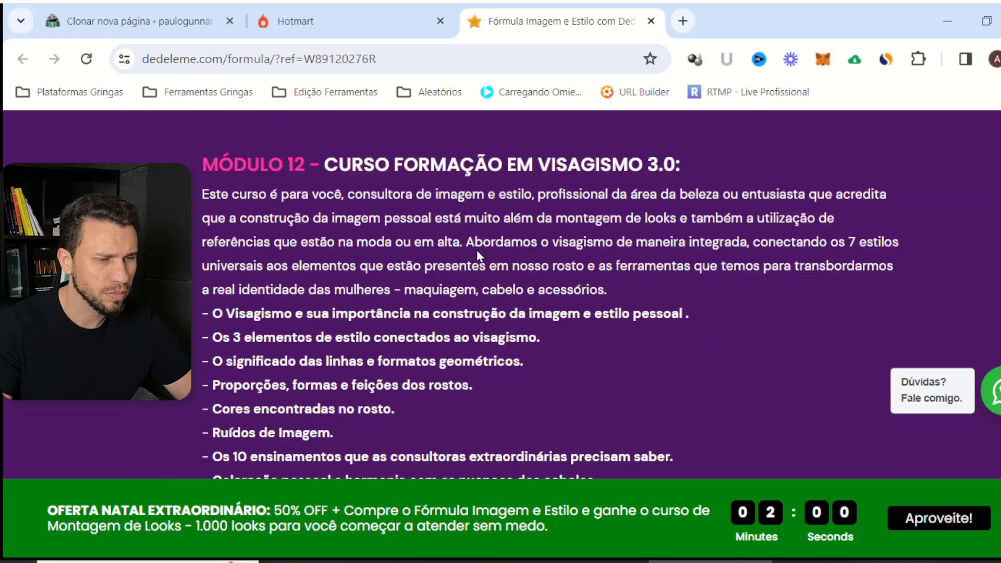
scroll(479, 253, "down", 20)
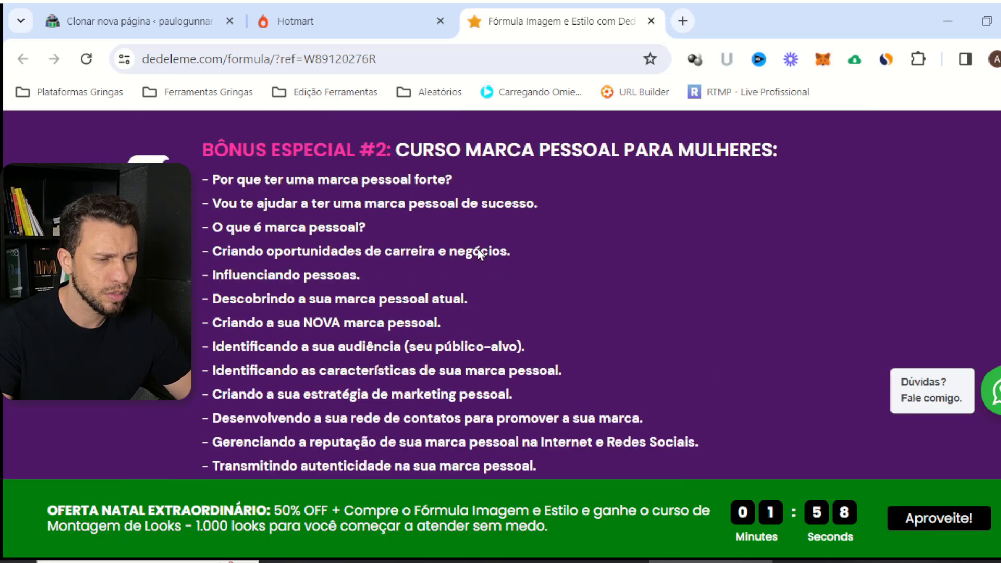
scroll(478, 254, "down", 15)
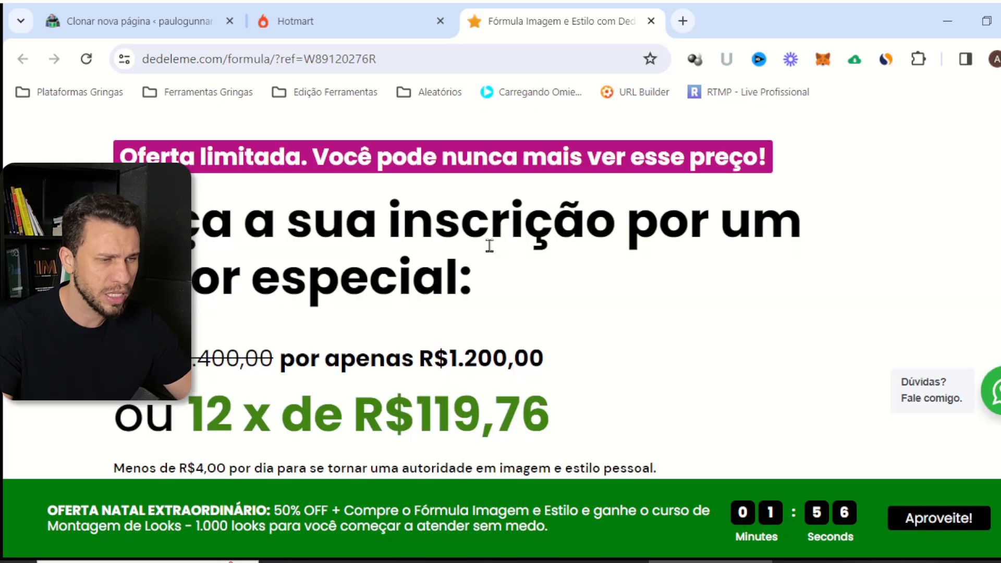
scroll(489, 246, "up", 5)
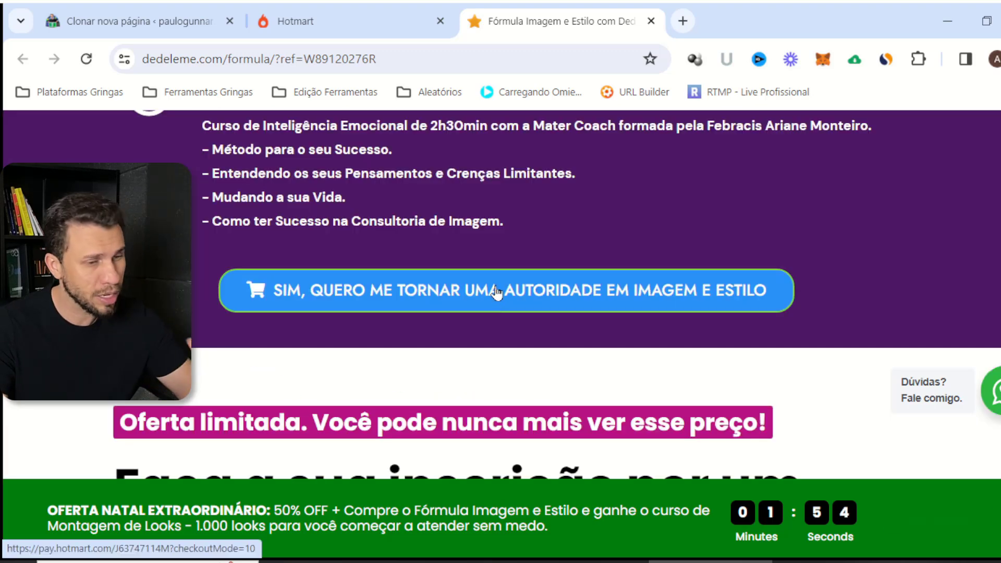
scroll(496, 293, "down", 10)
scroll(358, 365, "up", 3)
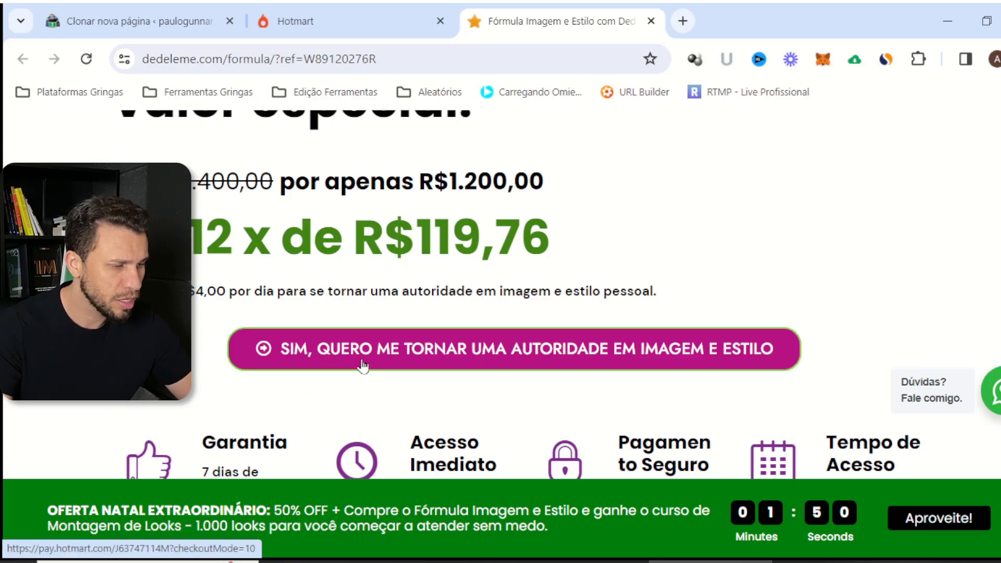
scroll(363, 366, "down", 15)
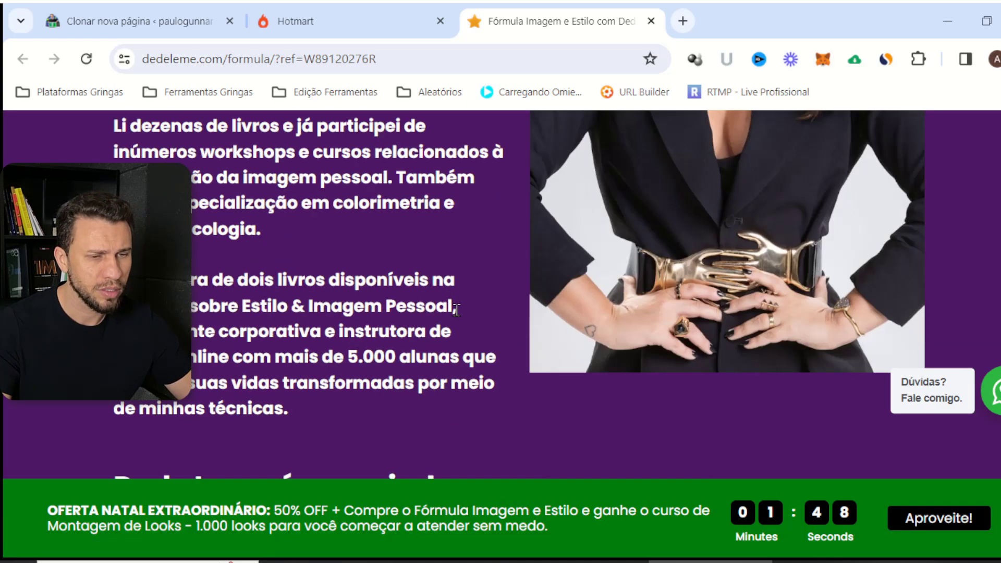
scroll(483, 327, "down", 15)
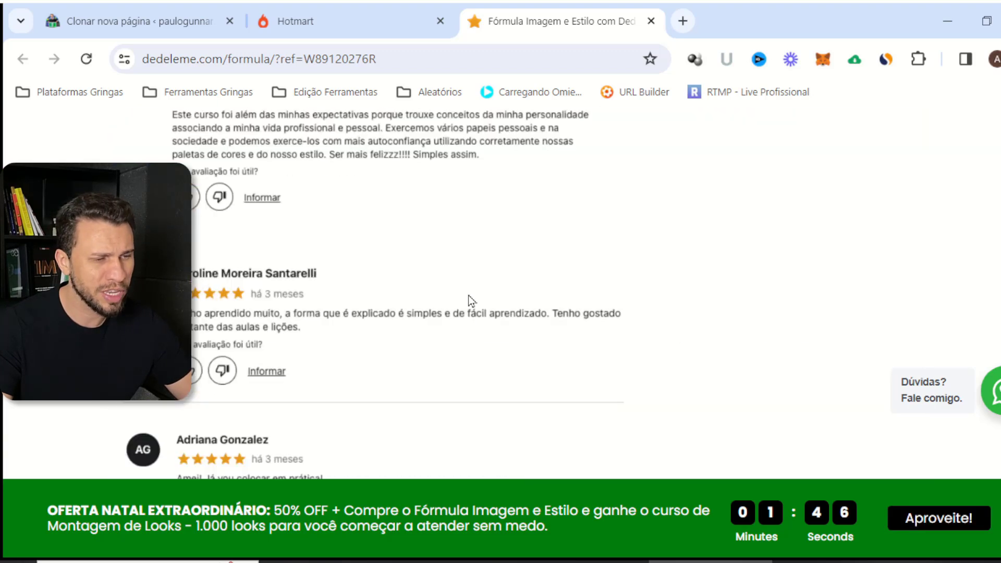
scroll(475, 276, "down", 5)
scroll(333, 323, "down", 5)
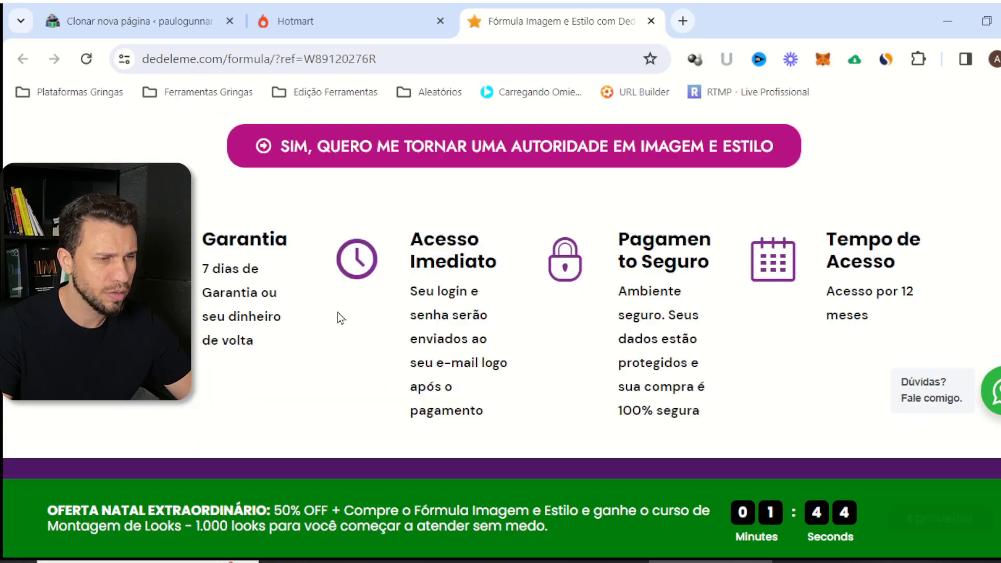
scroll(448, 284, "down", 10)
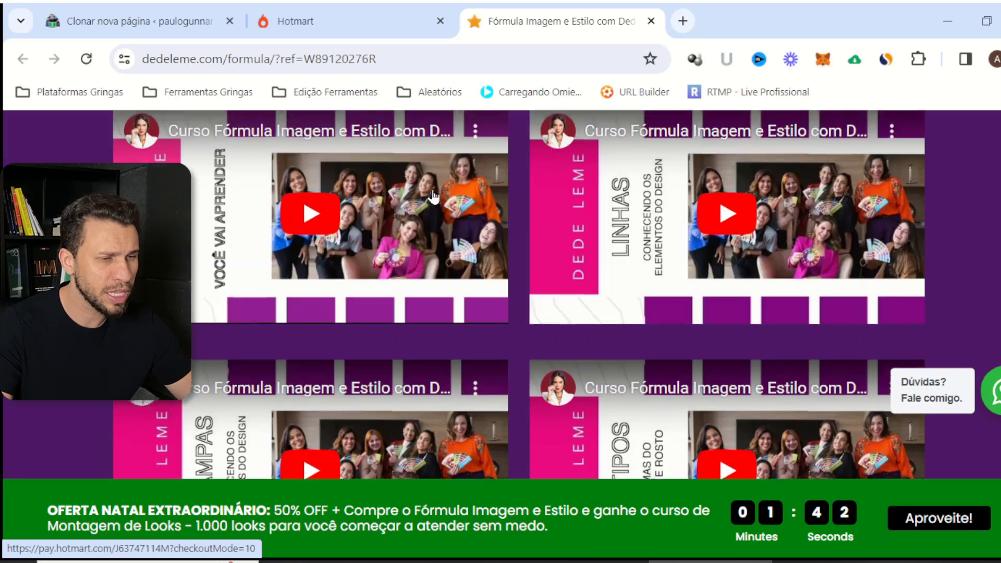
scroll(469, 286, "up", 4)
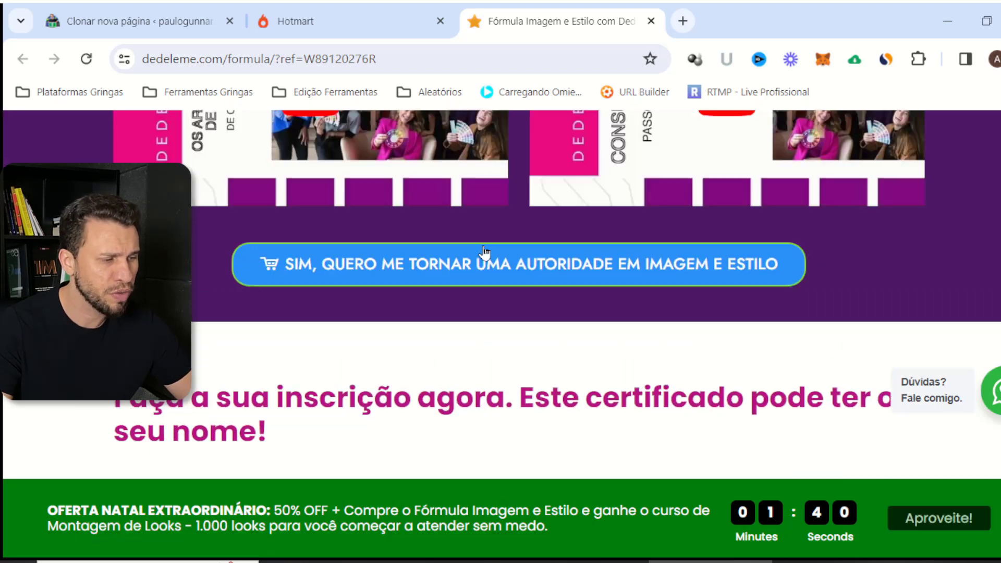
scroll(444, 285, "down", 10)
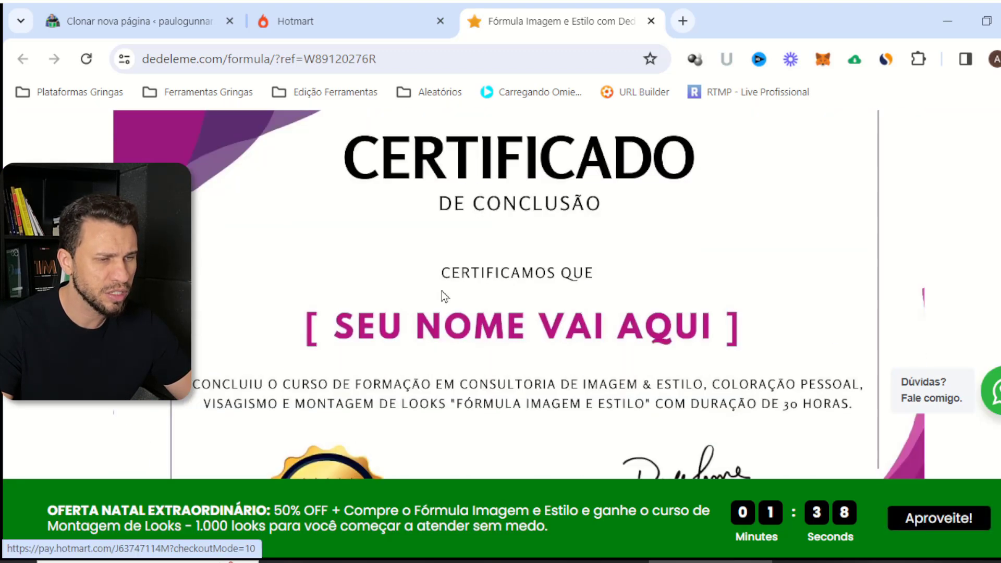
scroll(476, 252, "down", 15)
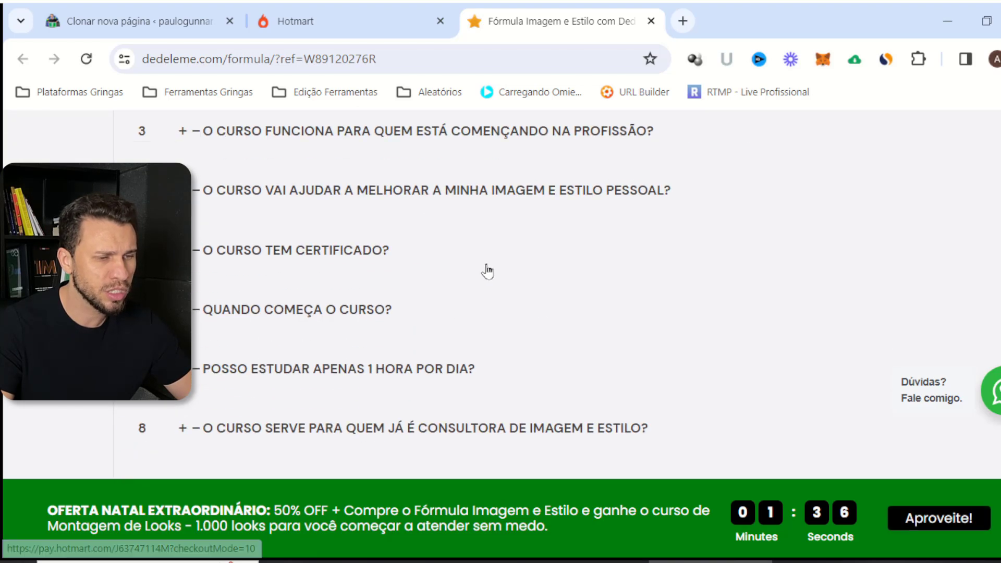
scroll(521, 253, "up", 2)
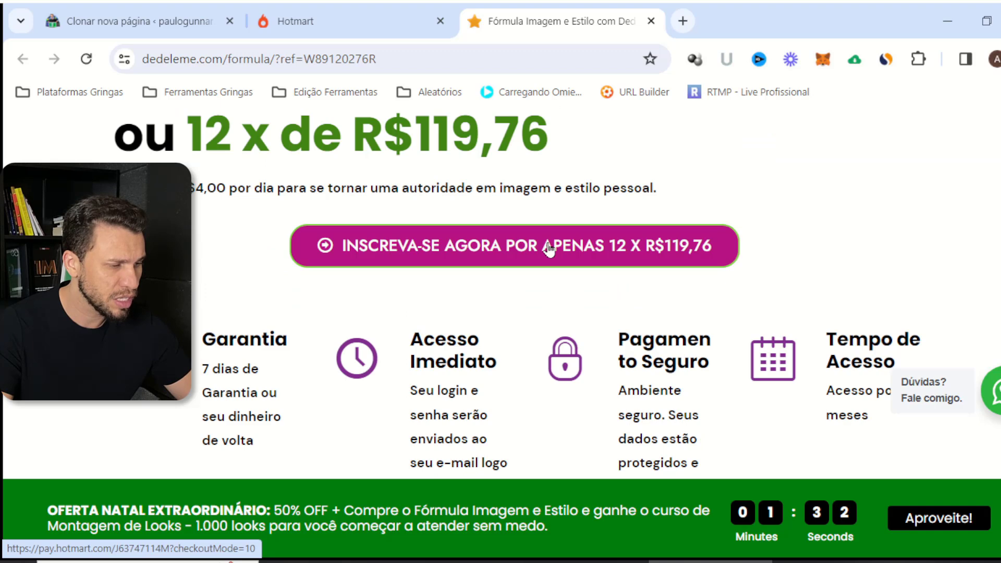
Check the pasted checkout URL, then open the sales page's floating WhatsApp chat panel
left_click(178, 11)
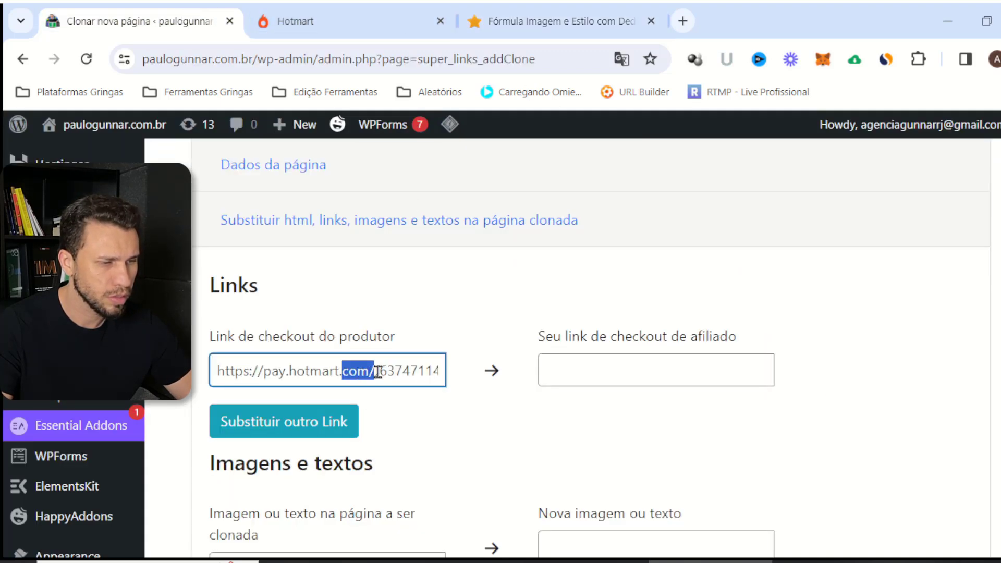
left_click_drag(378, 371, 469, 380)
left_click(543, 21)
scroll(478, 333, "down", 10)
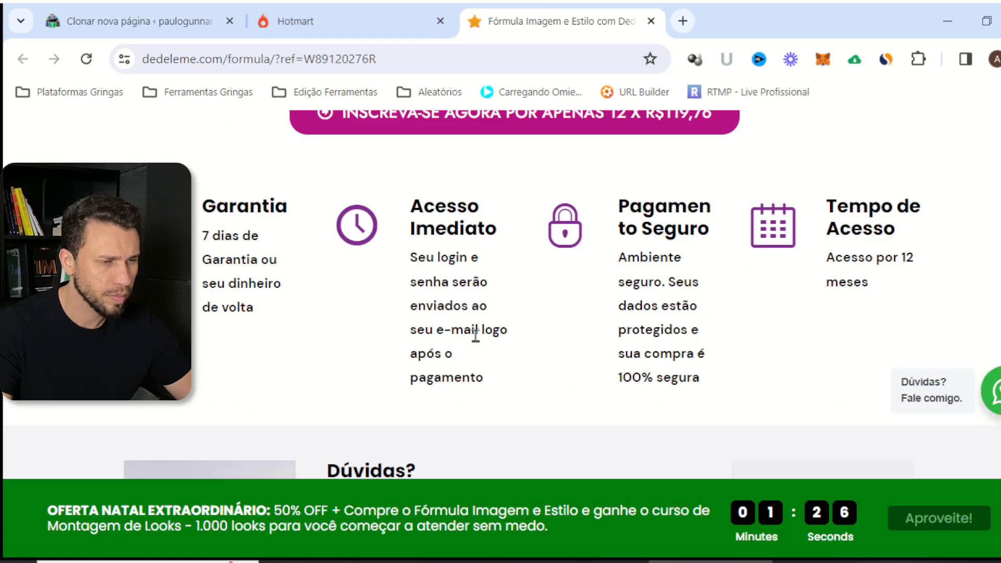
scroll(475, 334, "up", 3)
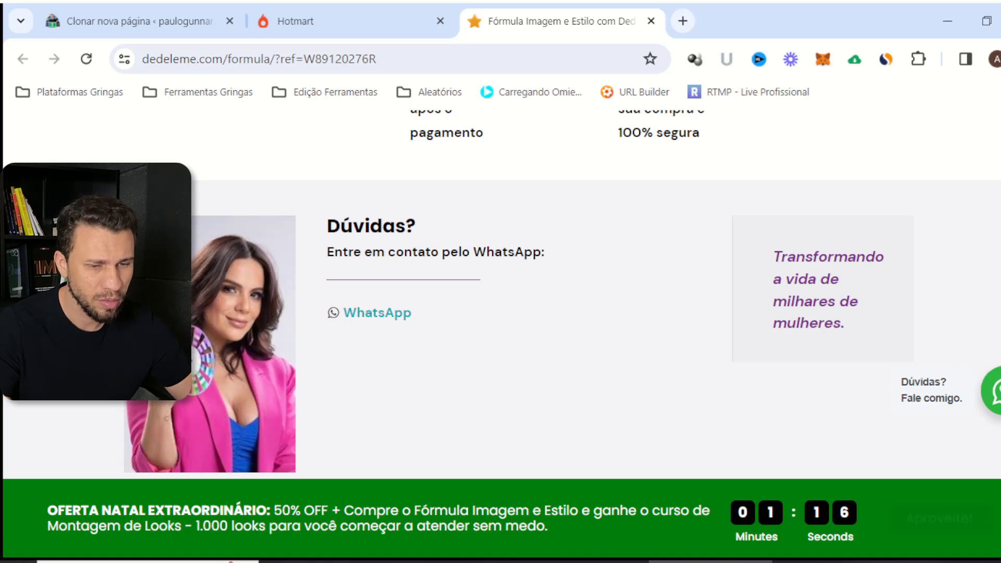
right_click(994, 396)
left_click(993, 391)
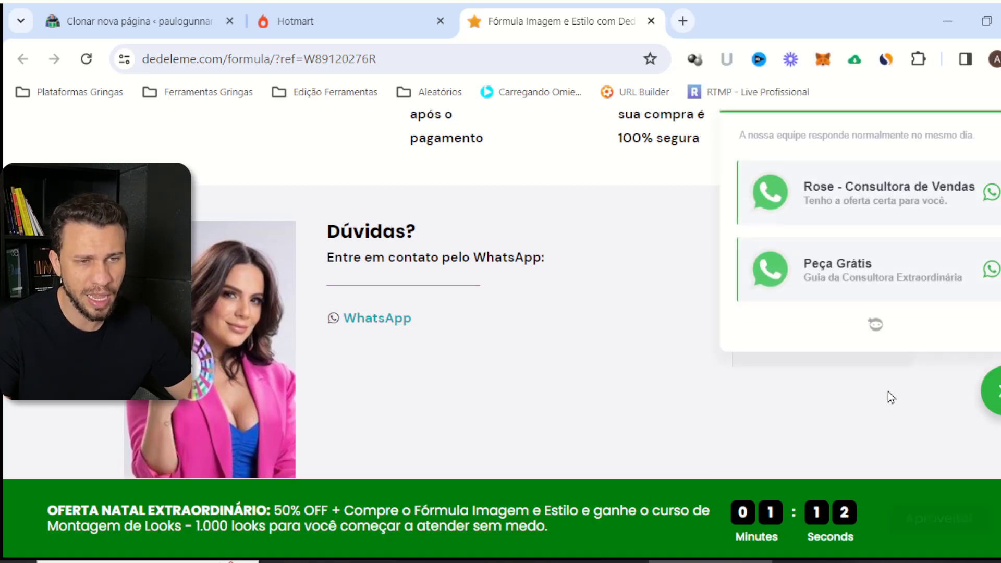
scroll(888, 397, "up", 2)
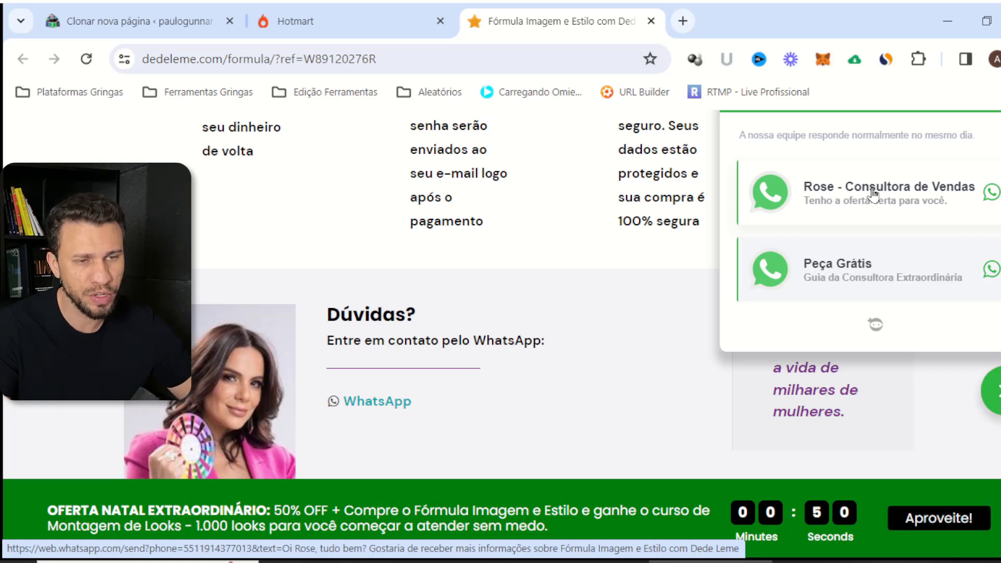
Copy the sales consultant's WhatsApp link and paste it into a new 'Substituir outro Link' row
right_click(873, 191)
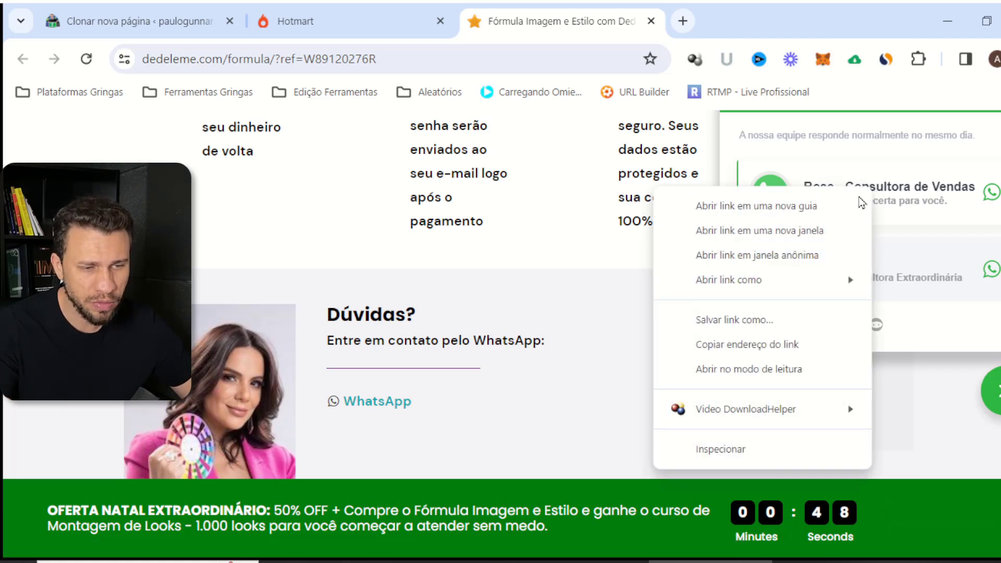
left_click(782, 344)
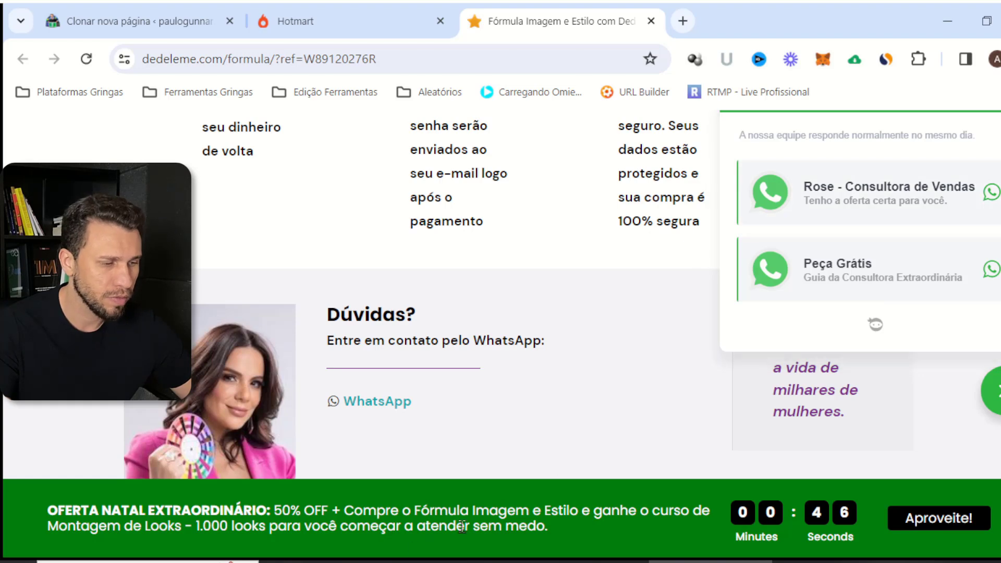
left_click(157, 21)
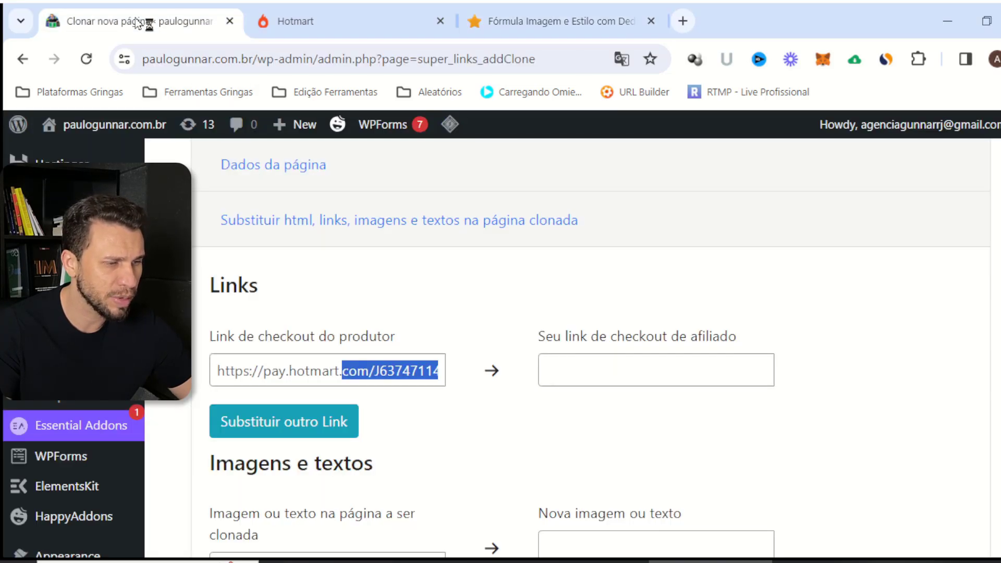
scroll(337, 321, "down", 4)
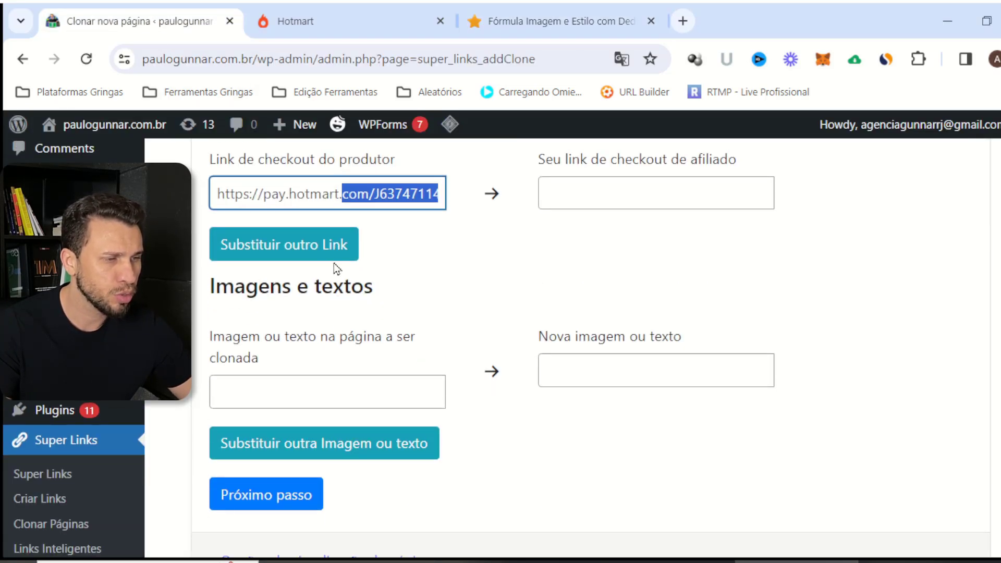
left_click(342, 266)
left_click(351, 268)
key("ctrl+v")
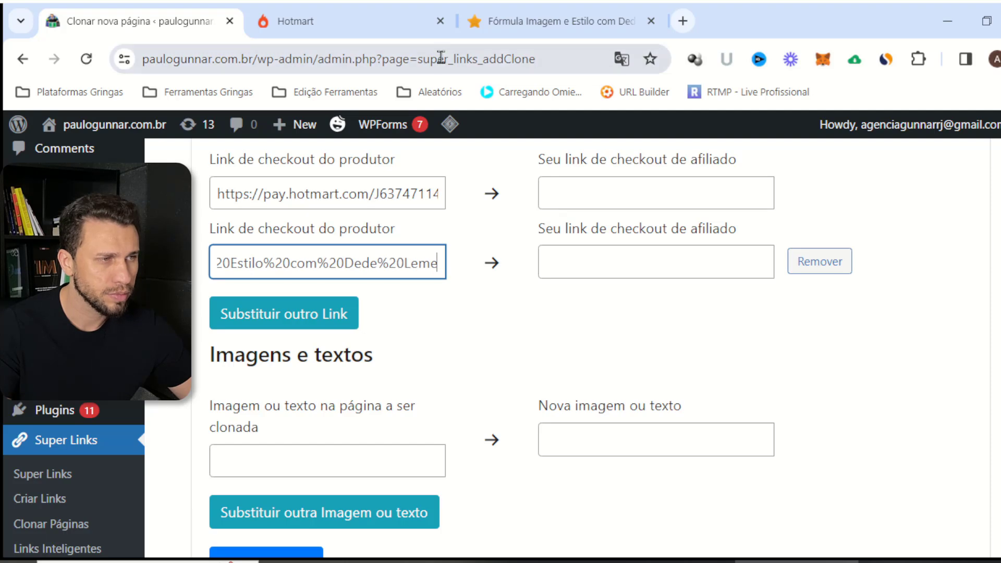
Copy the Peça Grátis WhatsApp link and paste it into a third replacement row
left_click(526, 11)
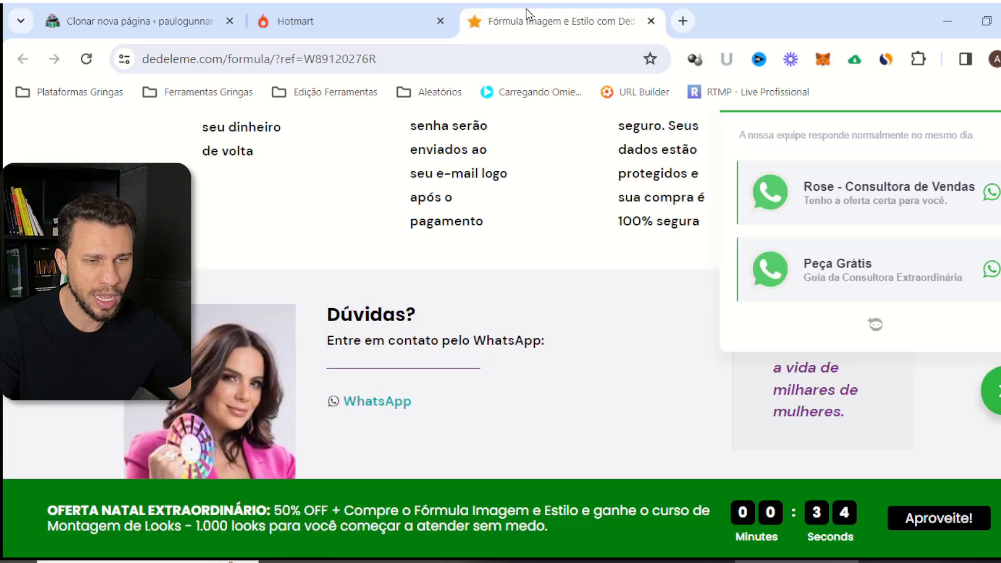
right_click(834, 281)
left_click(725, 437)
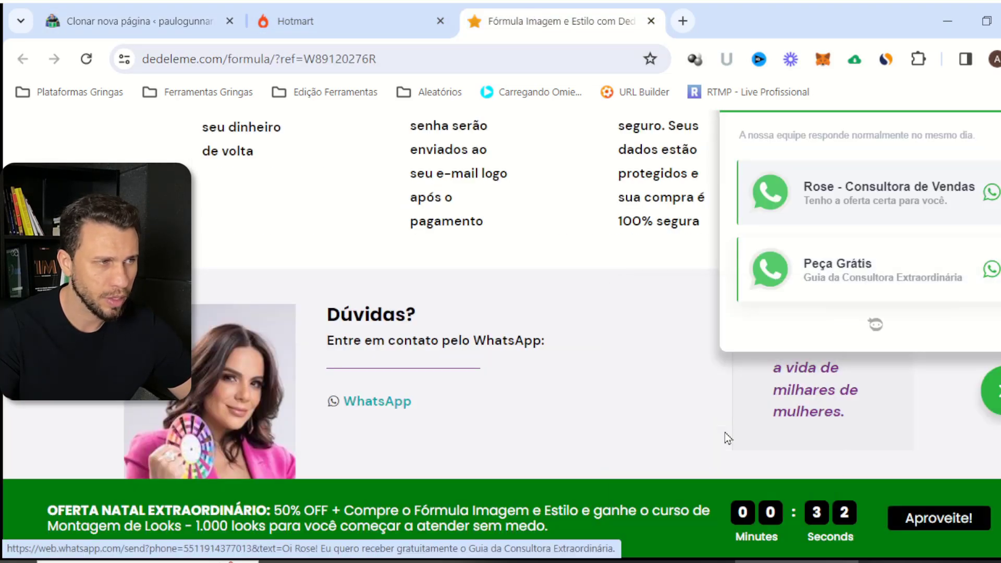
left_click(181, 26)
left_click(251, 311)
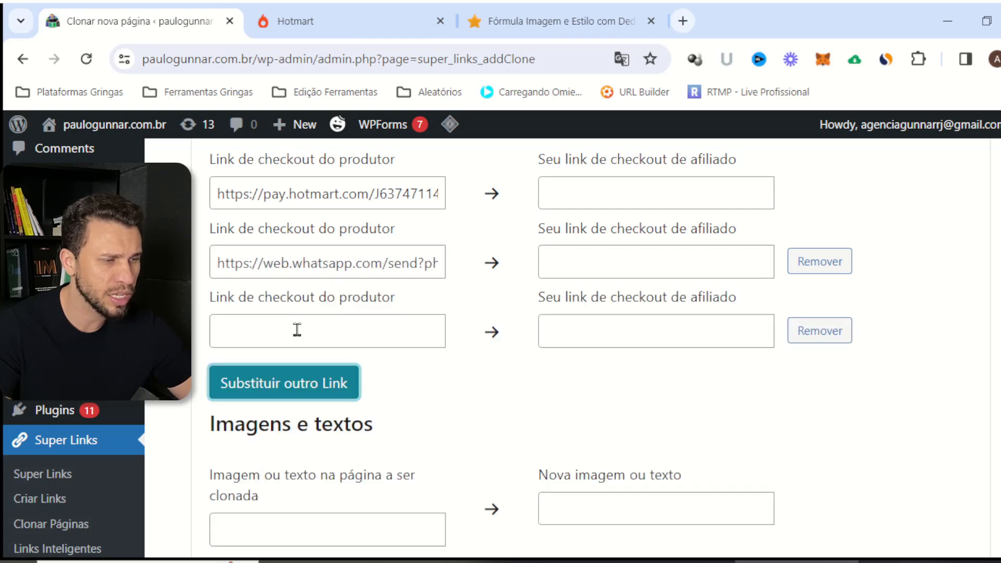
left_click(295, 331)
key("ctrl+v")
Copy the address of the sales page's footer WhatsApp link
left_click(520, 18)
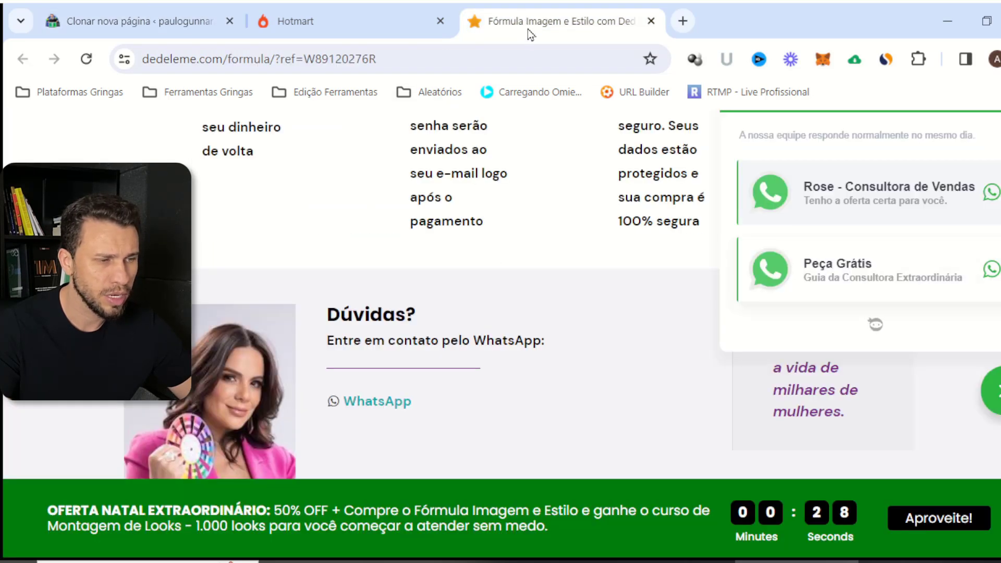
scroll(600, 233, "down", 3)
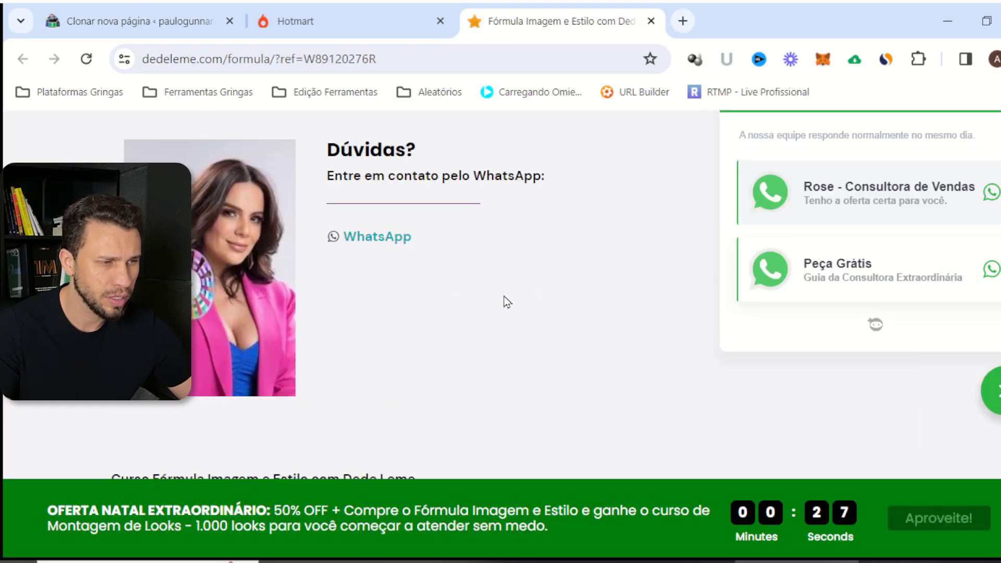
right_click(360, 237)
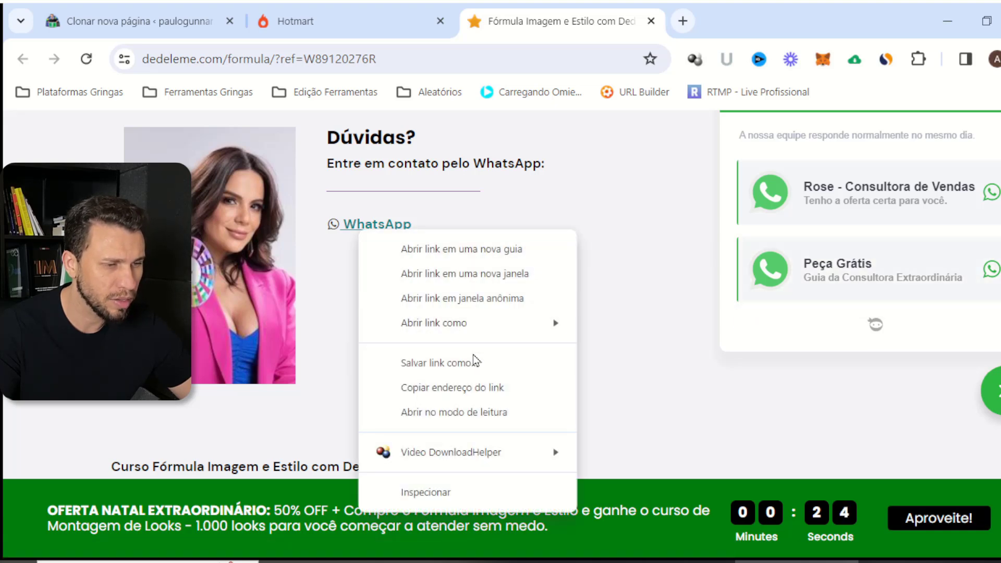
left_click(508, 390)
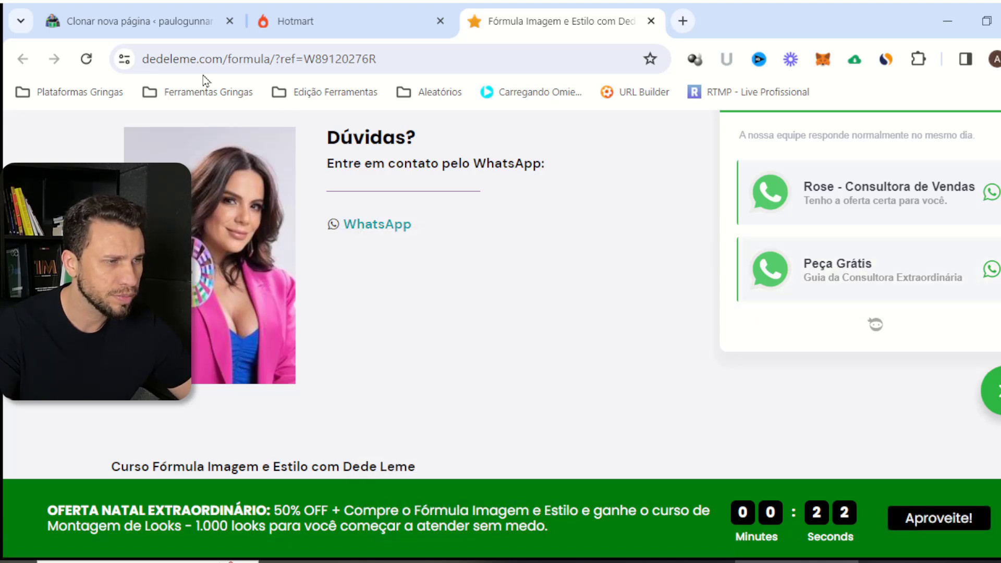
left_click(167, 24)
Add a fourth replacement row holding the copied footer WhatsApp link
left_click(323, 383)
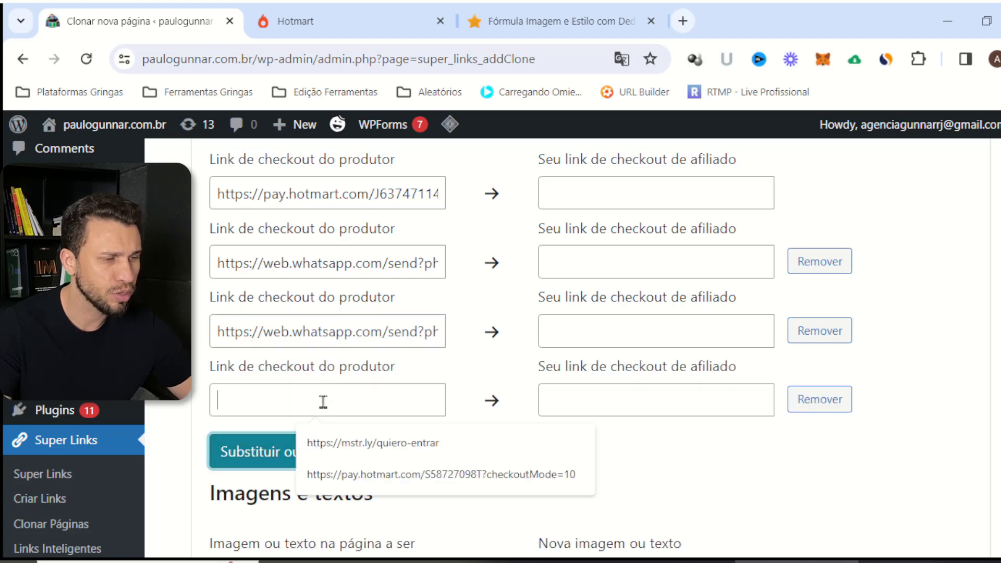
left_click(324, 403)
key("ctrl+v")
Copy the footer WhatsApp icon's link address from the dedeleme sales page
left_click(526, 11)
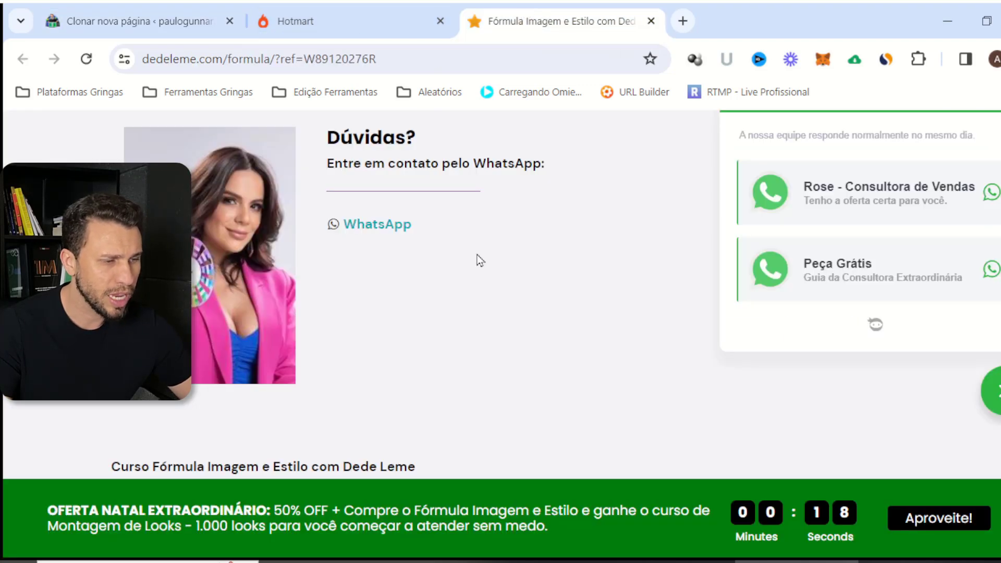
scroll(480, 260, "down", 2)
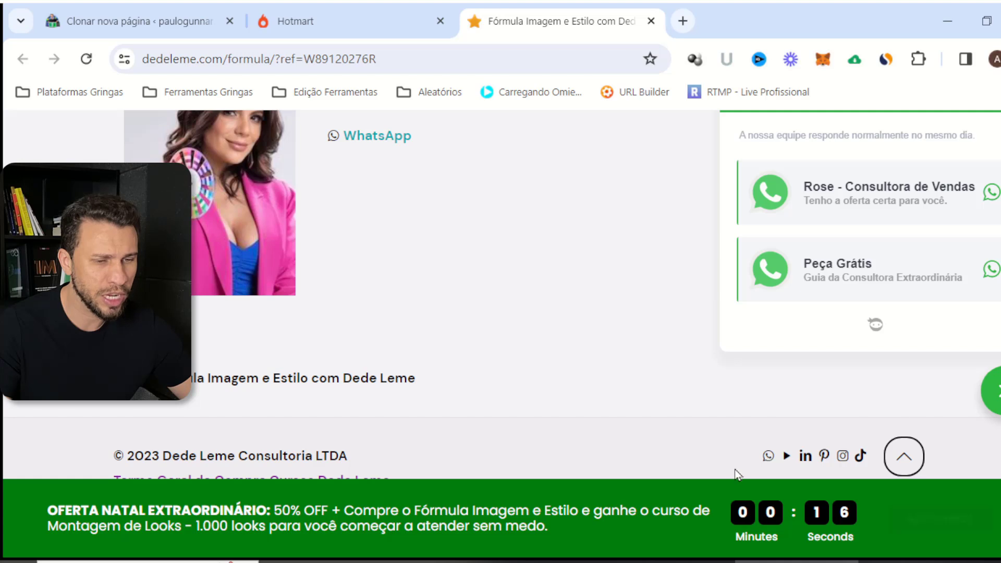
right_click(770, 457)
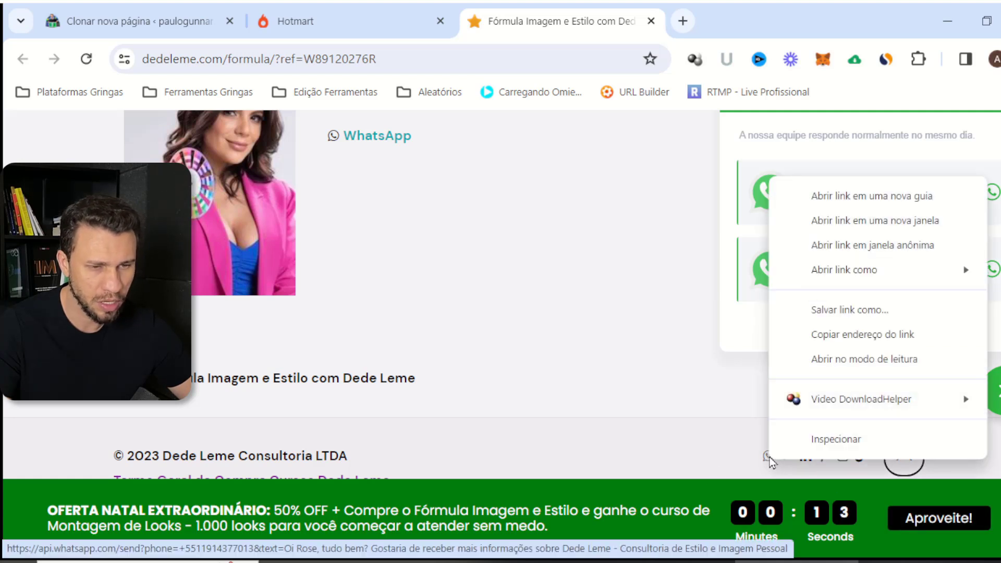
left_click(876, 335)
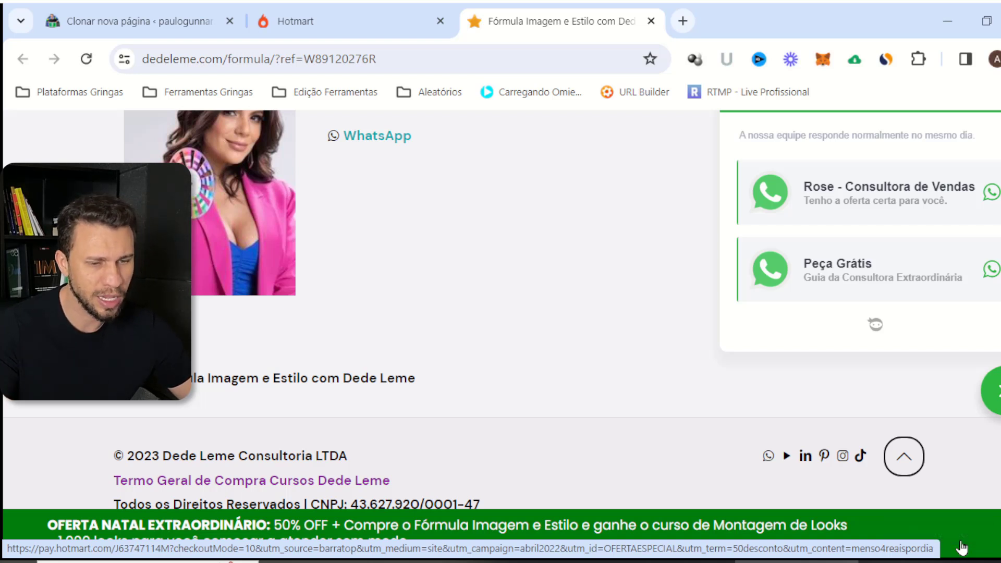
scroll(536, 221, "up", 10)
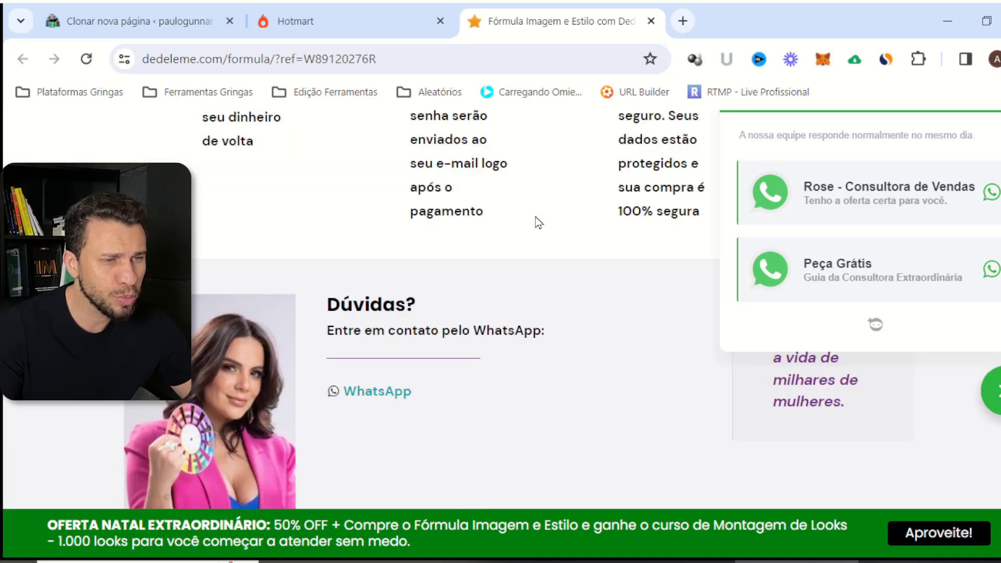
left_click(168, 9)
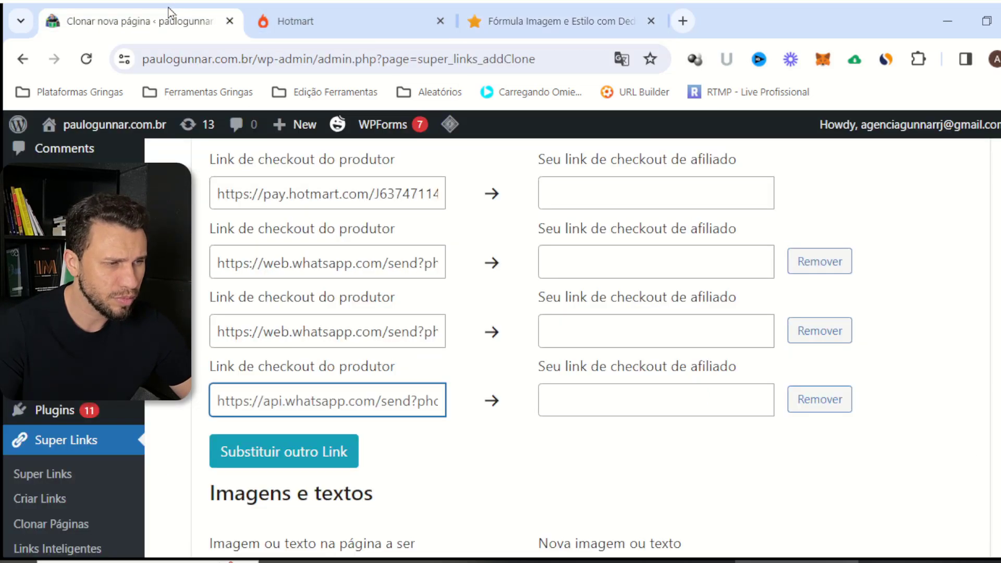
Review the first producer checkout link and its affiliate field, then return to Hotmart's hotlinks page
scroll(531, 398, "up", 2)
left_click_drag(262, 199, 241, 197)
left_click_drag(339, 283, 413, 268)
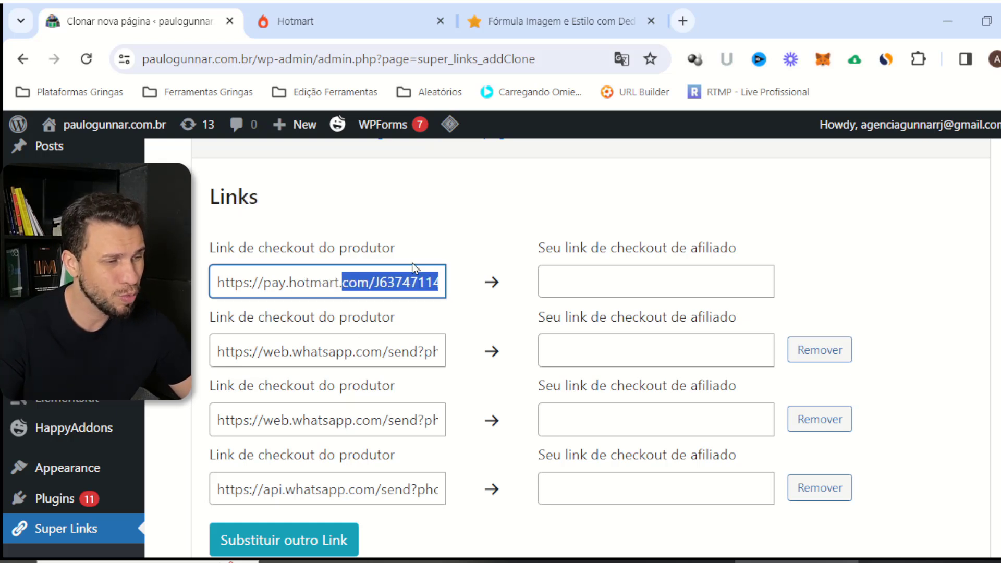
left_click(591, 270)
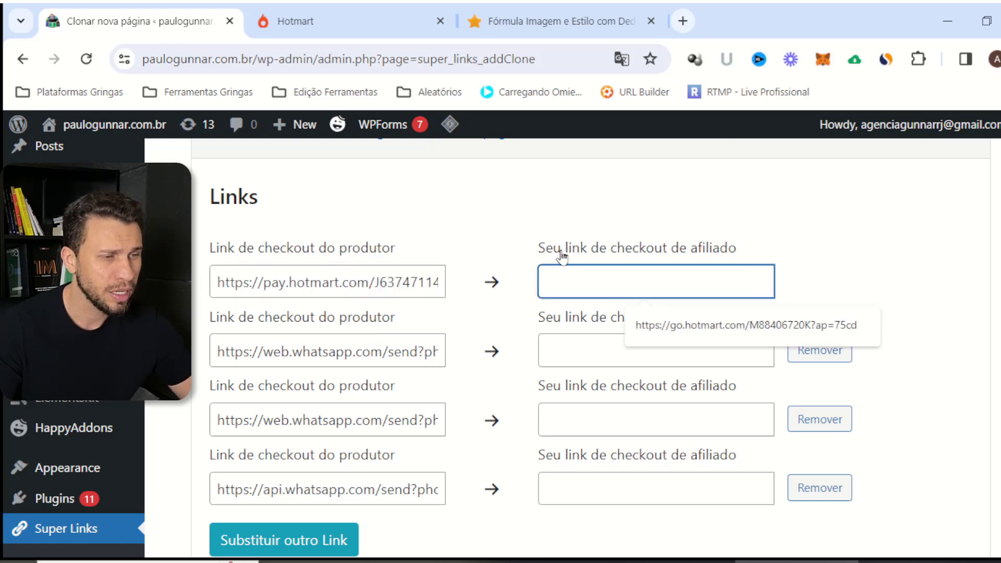
left_click(354, 230)
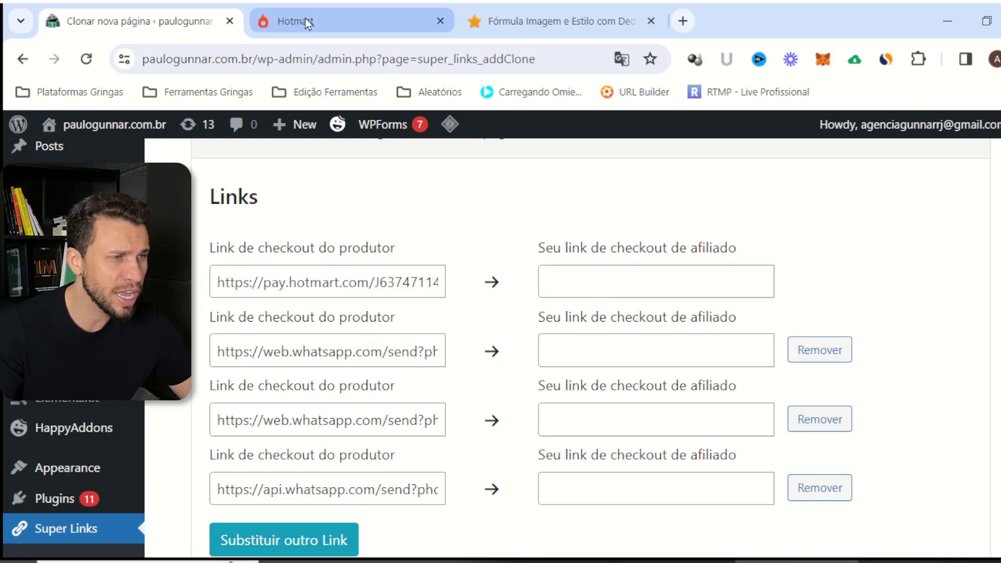
left_click(330, 16)
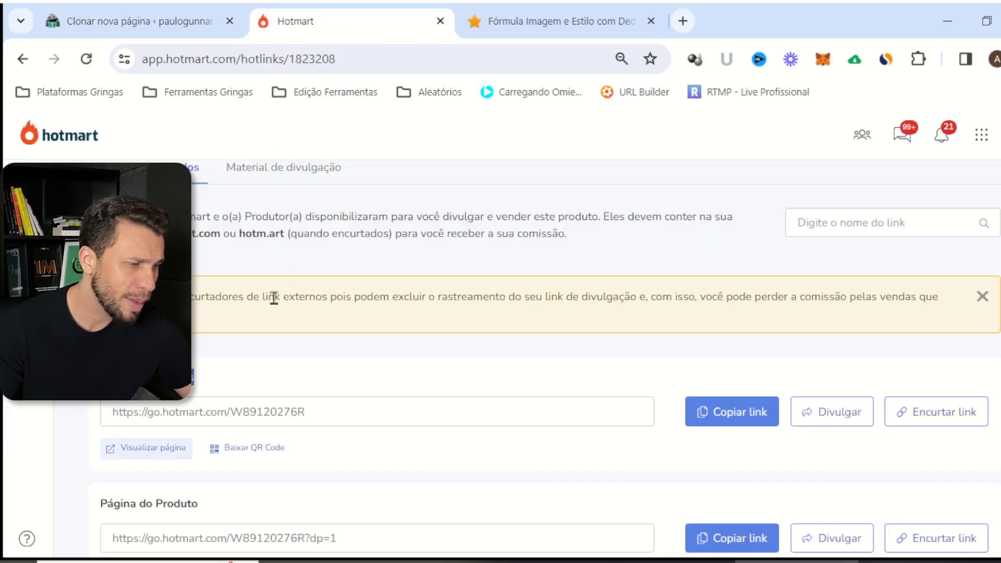
Copy Hotmart's Checkout Customizado Formula - Alta Conversão hotlink into the first affiliate checkout field
scroll(217, 350, "up", 3)
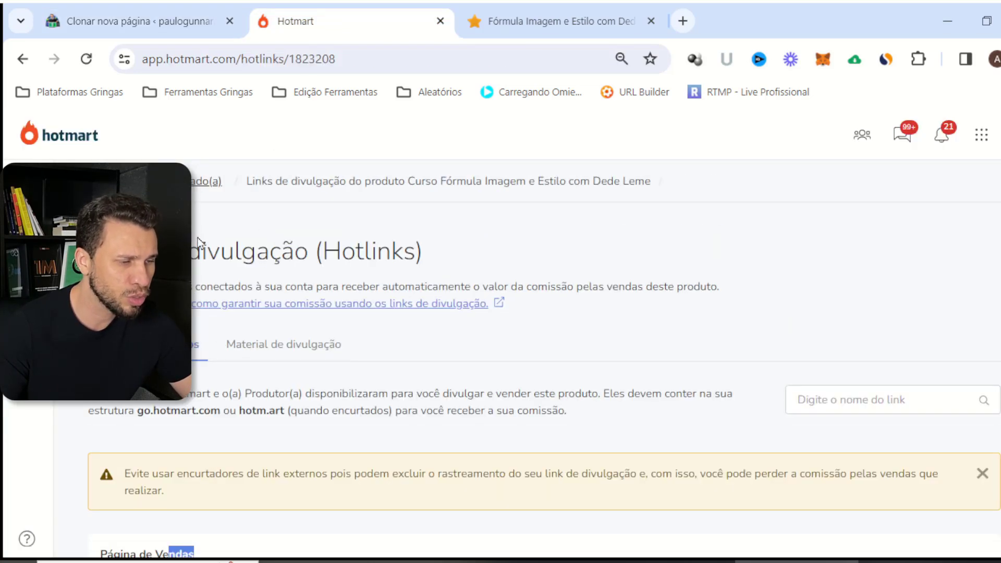
scroll(237, 309, "down", 7)
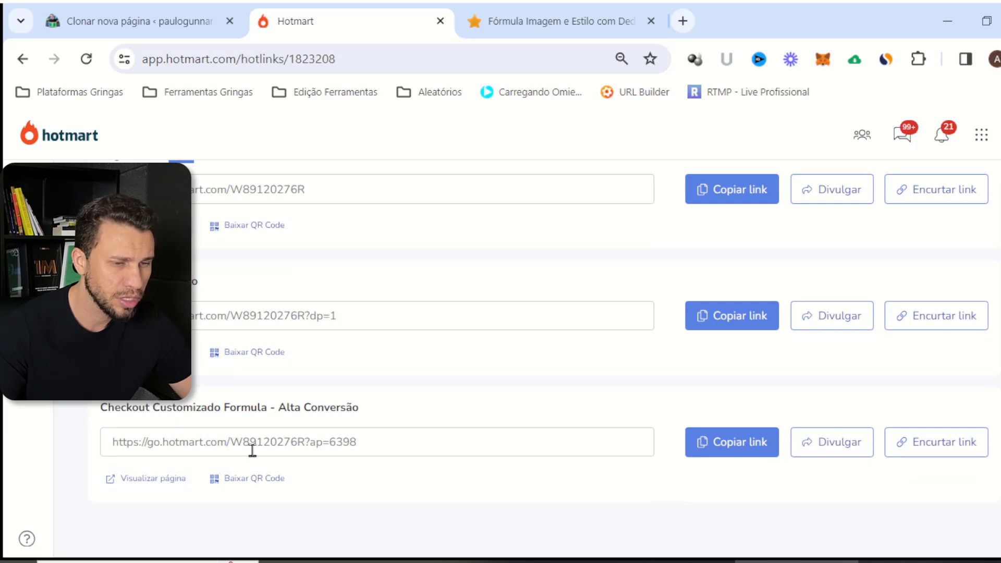
left_click(756, 443)
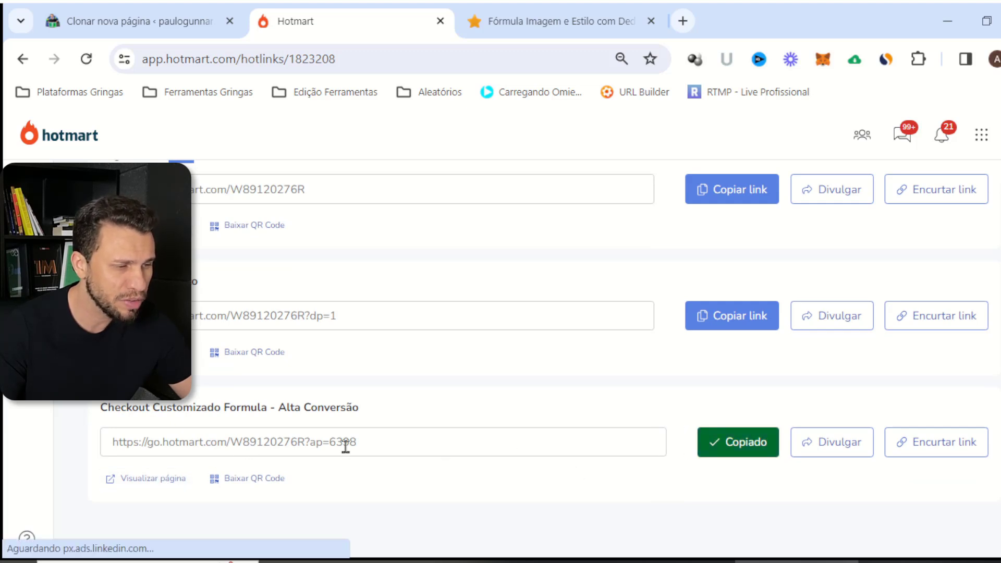
left_click_drag(342, 442, 193, 442)
left_click_drag(409, 441, 109, 442)
key("ctrl+c")
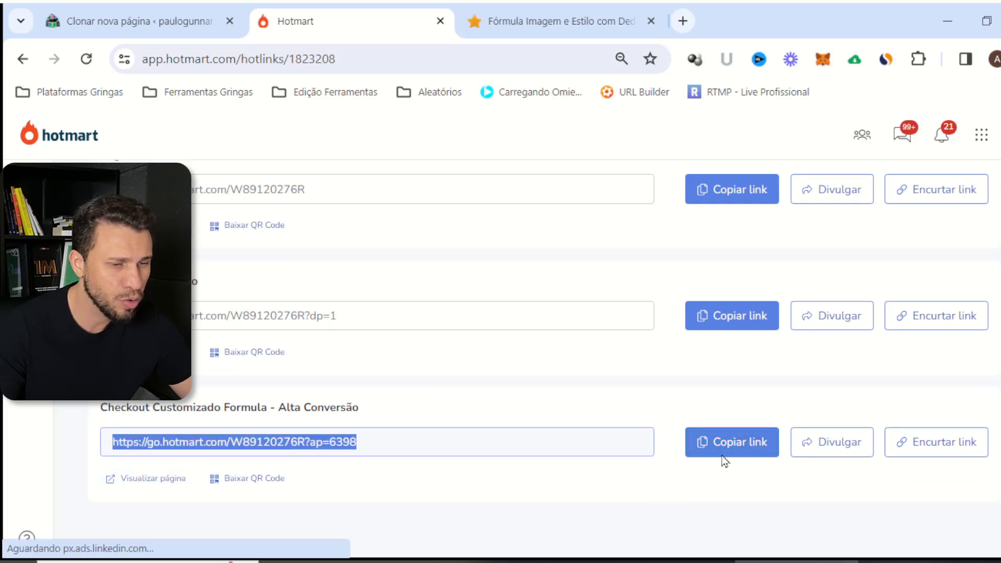
left_click(730, 448)
left_click(194, 22)
left_click(657, 281)
key("ctrl+v")
left_click(879, 266)
left_click(402, 353)
left_click_drag(355, 348, 331, 346)
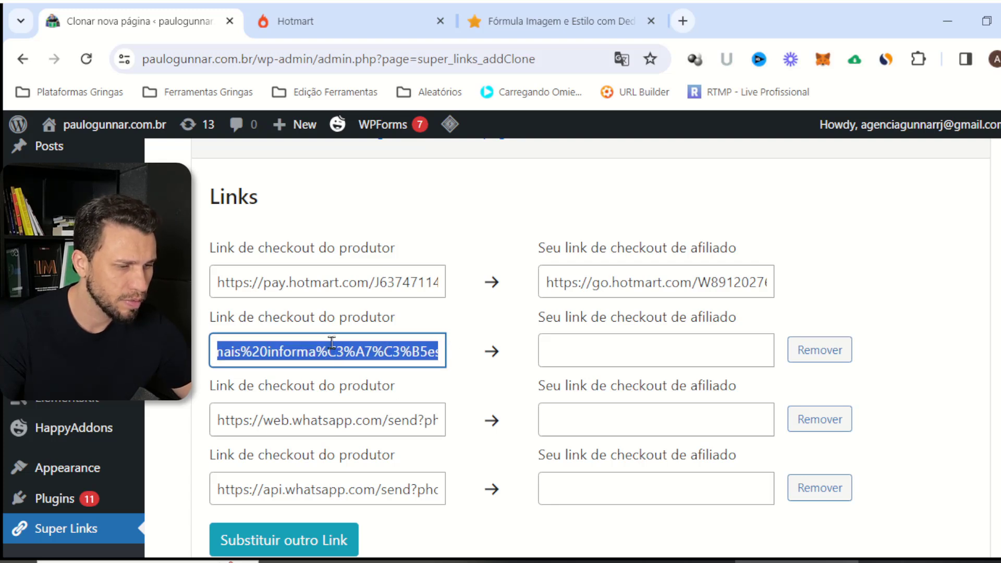
left_click(360, 562)
key("ctrl+v")
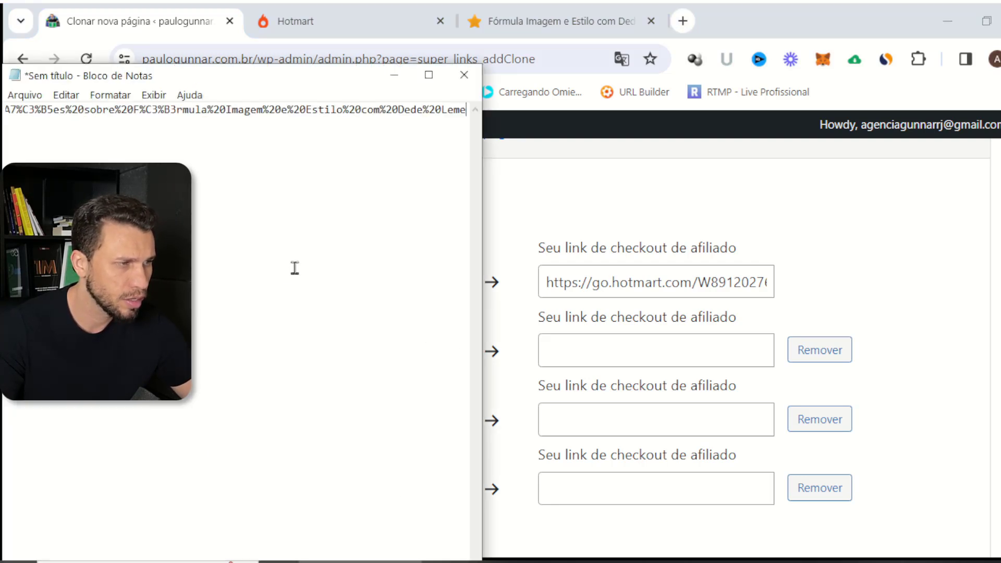
left_click_drag(135, 111, 7, 116)
left_click_drag(147, 109, 3, 107)
left_click(173, 125)
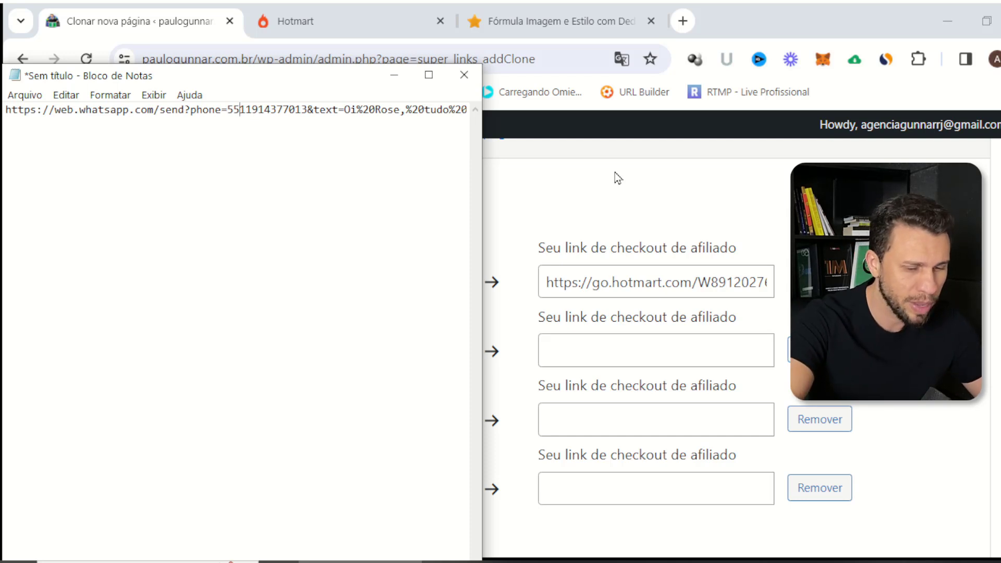
key("Delete")
key("Delete")
key("Delete")
key("Delete")
key("Delete")
key("Delete")
key("Delete")
key("Delete")
key("Delete")
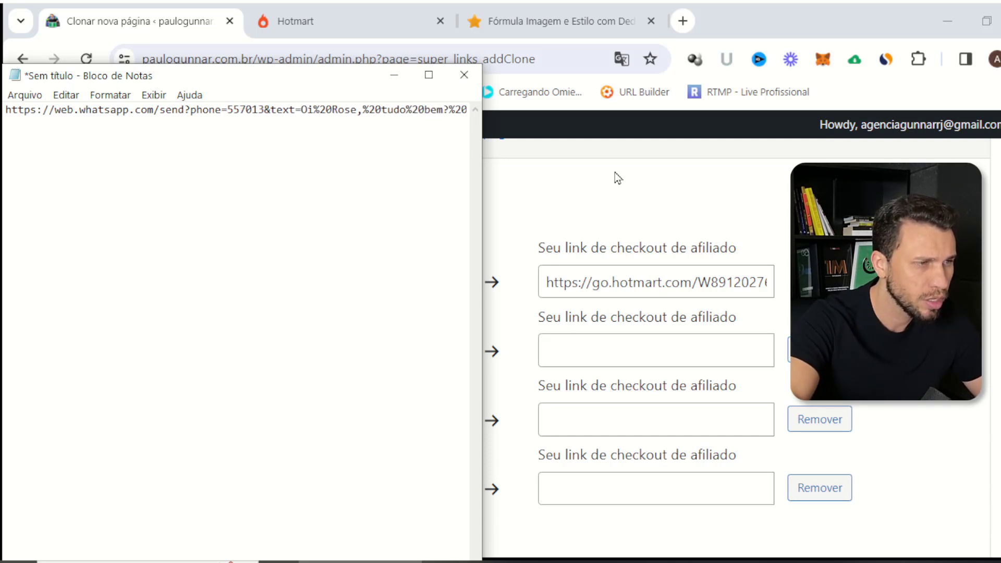
key("Delete")
key("Delete")
type("21999999999")
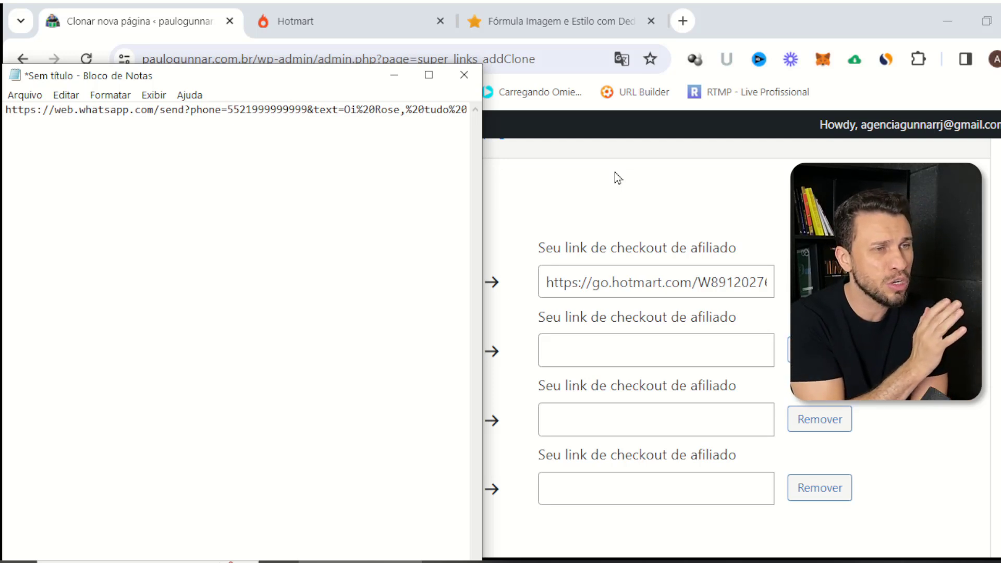
double_click(314, 111)
key("ctrl+a")
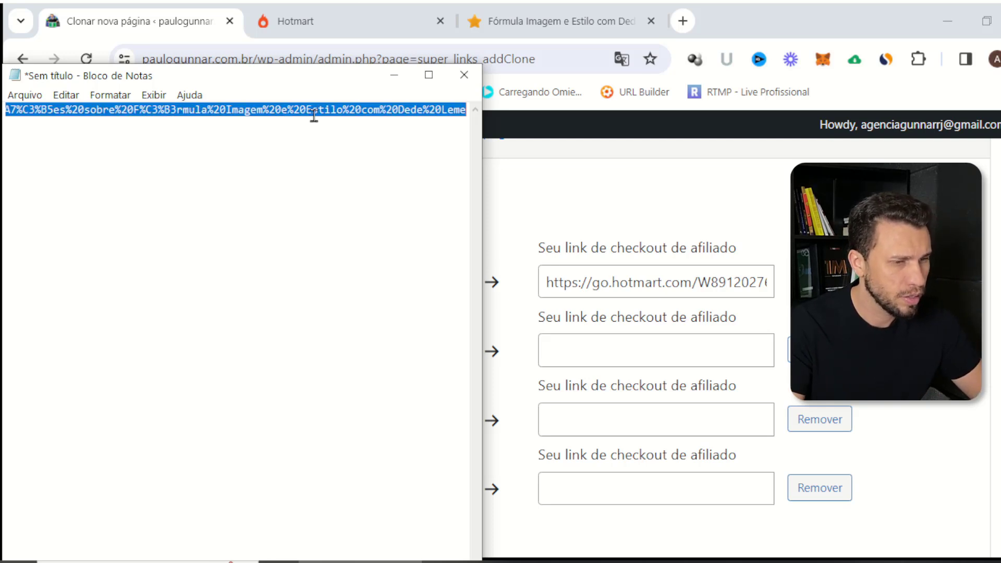
Paste the edited WhatsApp link into the second affiliate checkout field
left_click(621, 351)
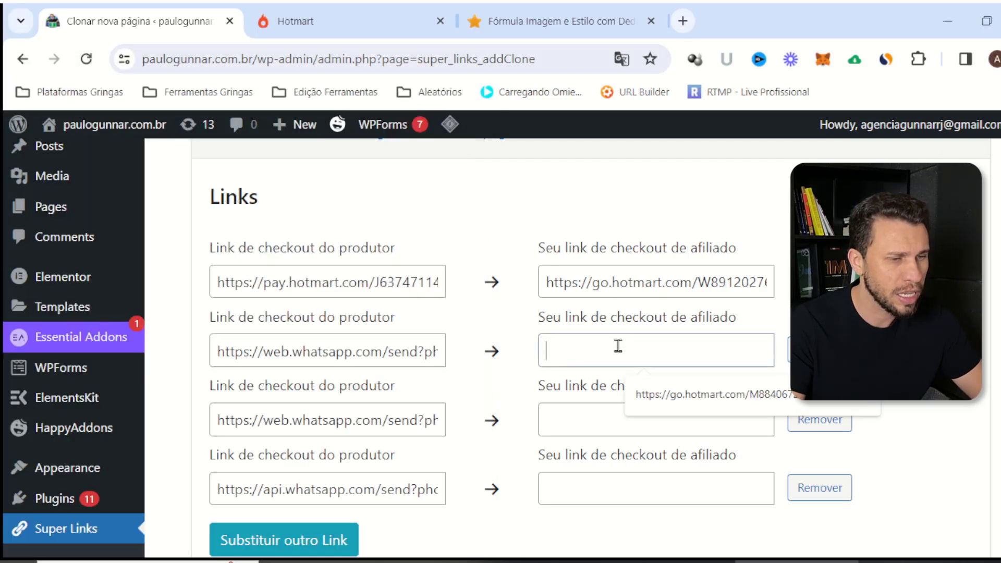
key("ctrl+v")
key("ctrl+a")
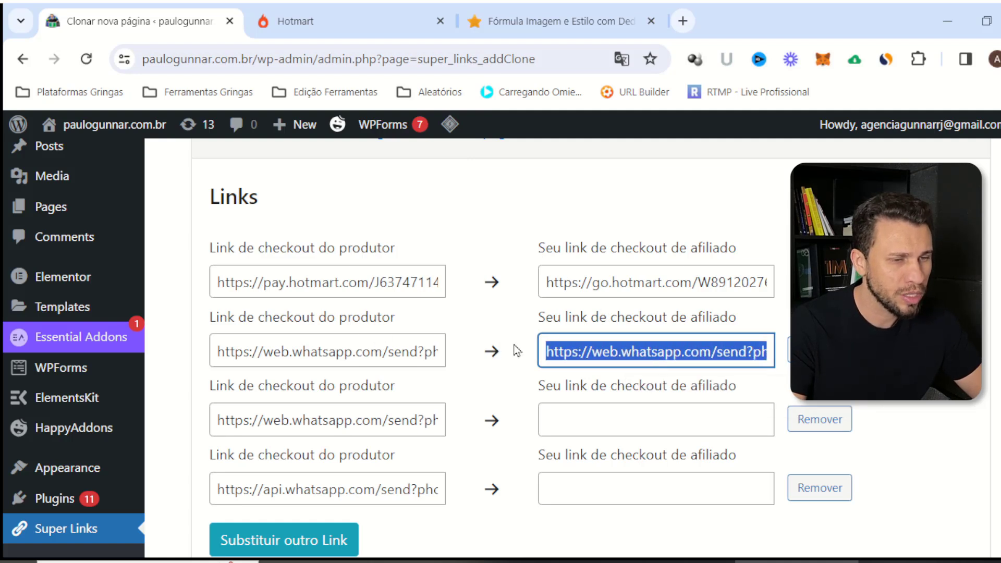
left_click(592, 347)
left_click(647, 420)
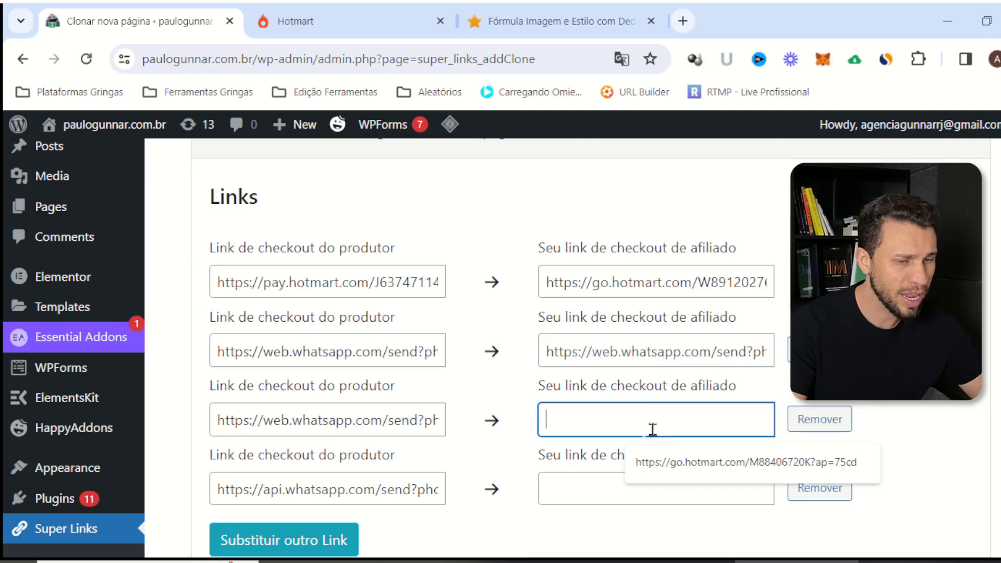
triple_click(411, 423)
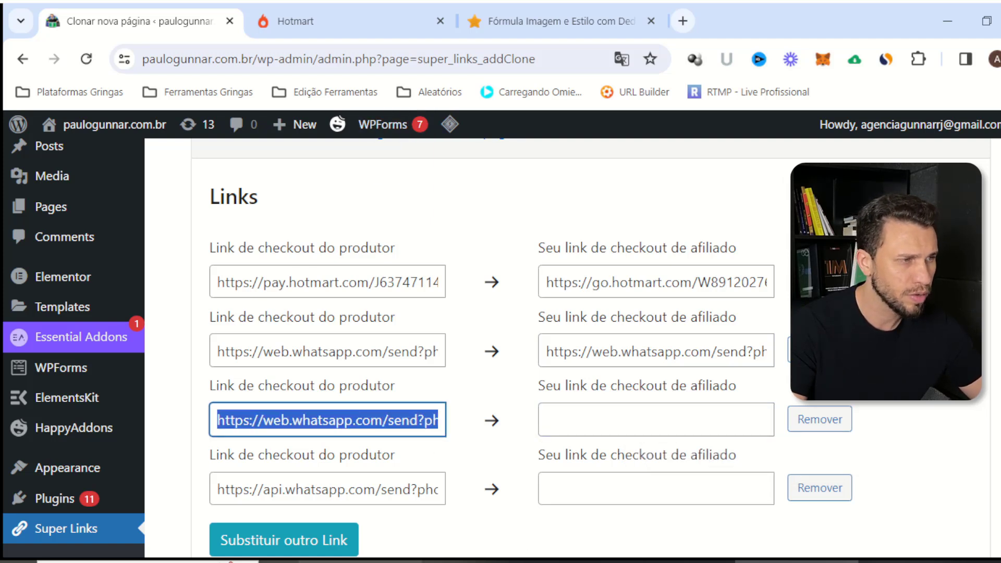
left_click(359, 562)
key("ctrl+v")
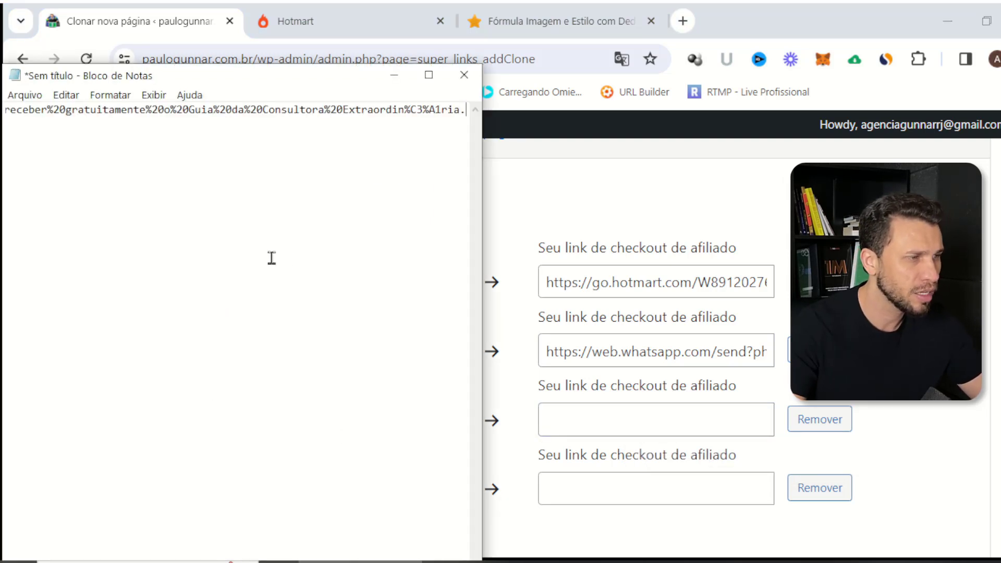
left_click_drag(155, 127, 4, 116)
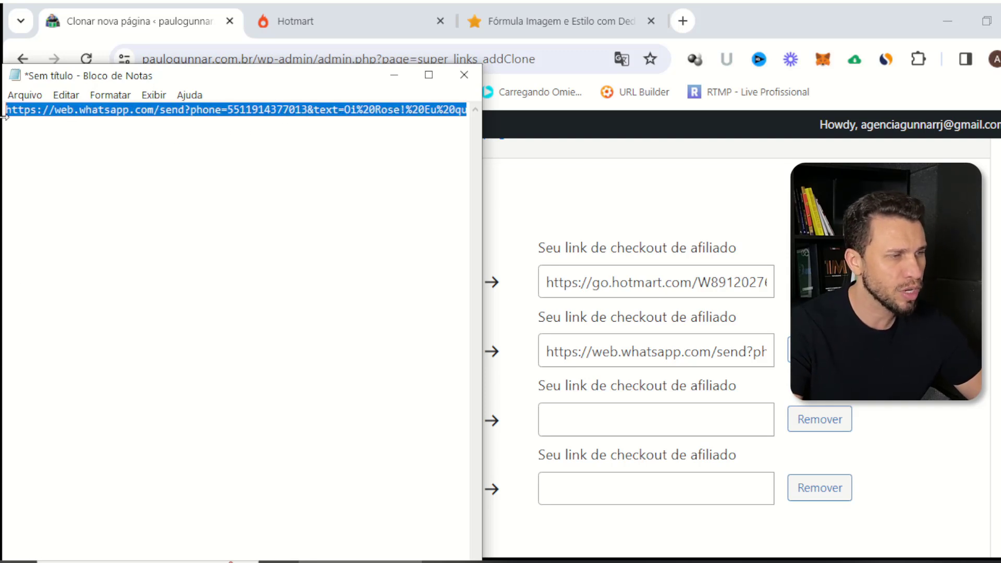
left_click(333, 138)
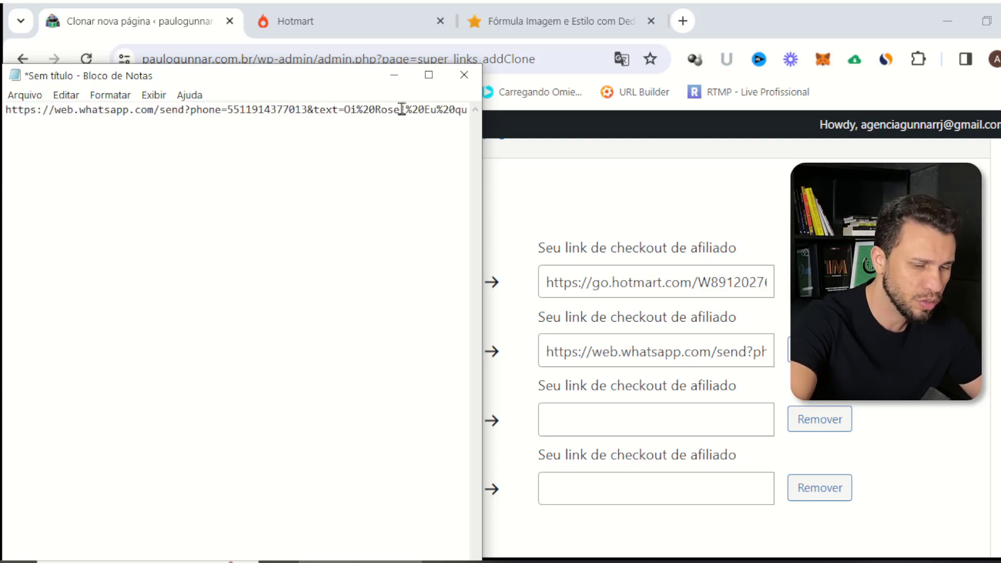
key("Delete")
key("Delete")
key("Delete")
key("Delete")
key("Delete")
key("Delete")
key("Delete")
key("Delete")
key("Delete")
key("Delete")
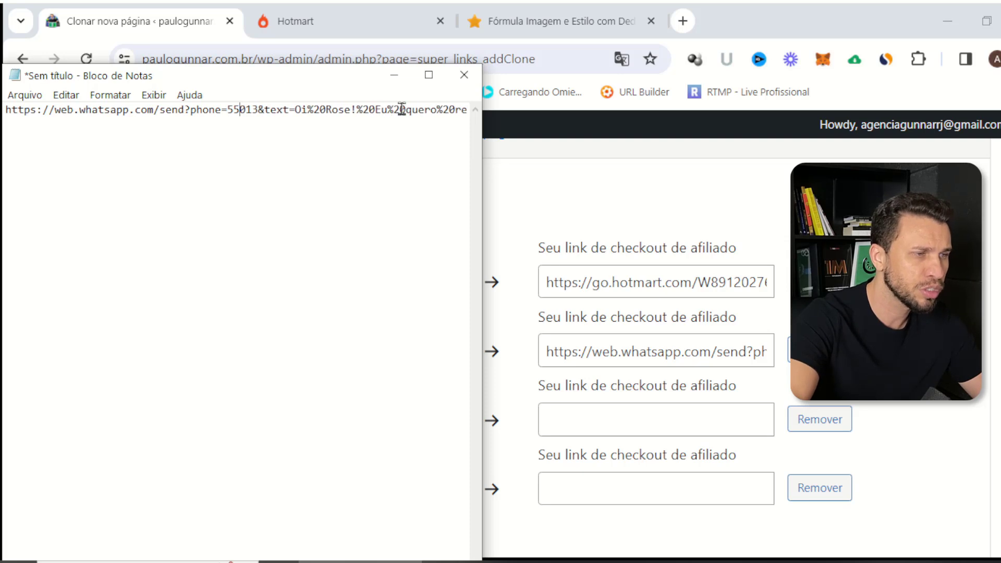
key("Delete")
type("2199999999999")
key("ctrl+a")
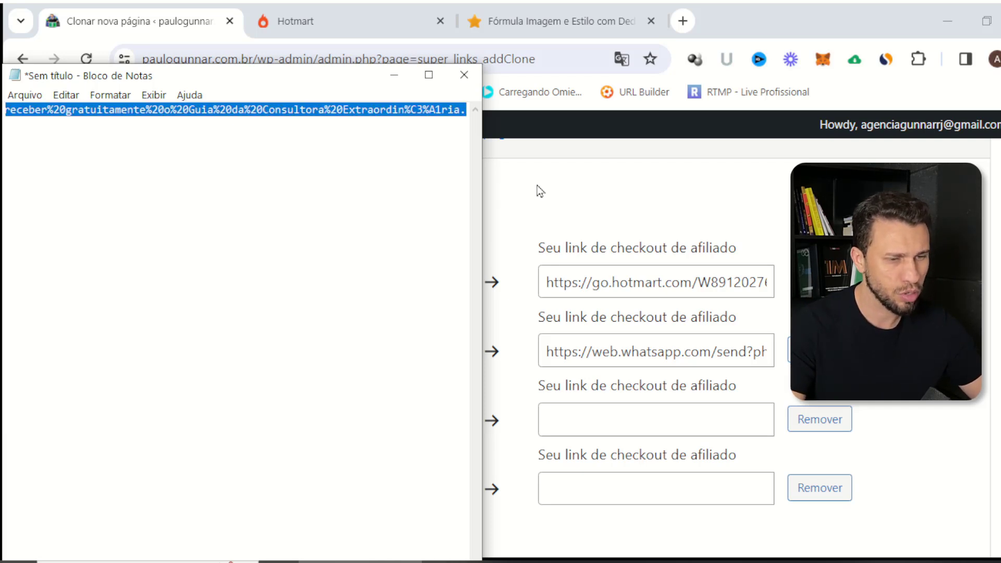
left_click(723, 405)
key("ctrl+v")
left_click(404, 490)
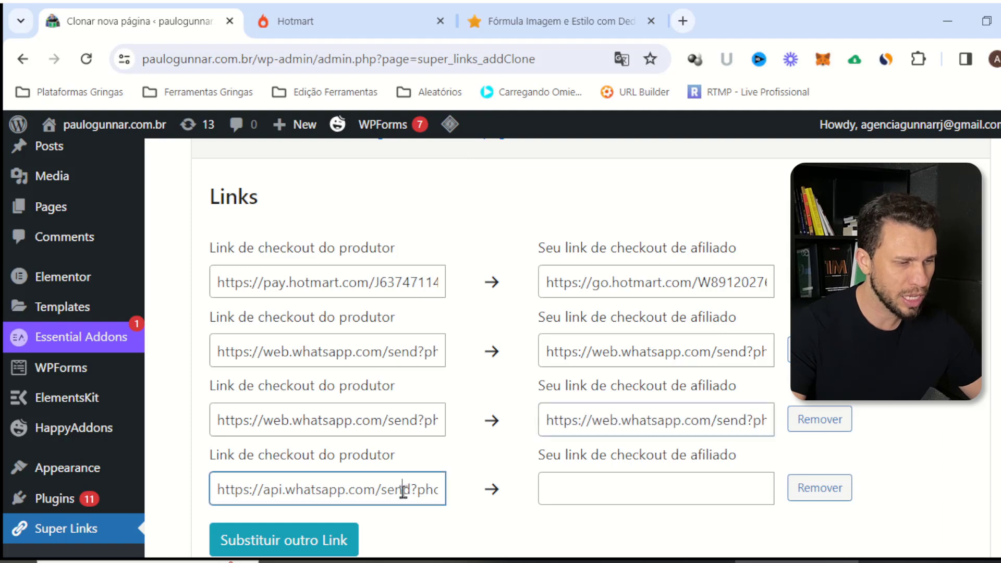
key("ctrl+a")
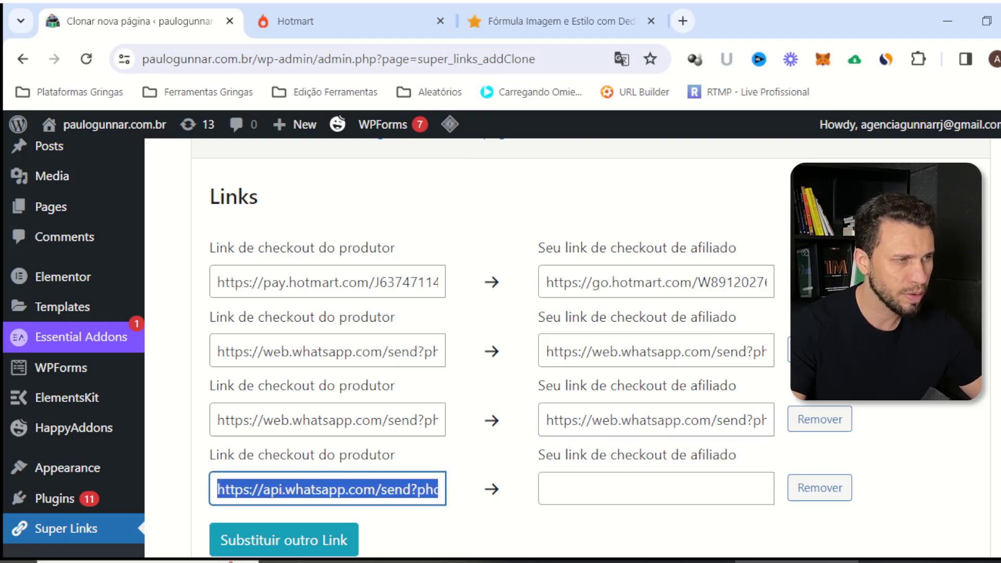
key("ctrl+c")
key("alt+Tab")
key("Delete")
key("ctrl+v")
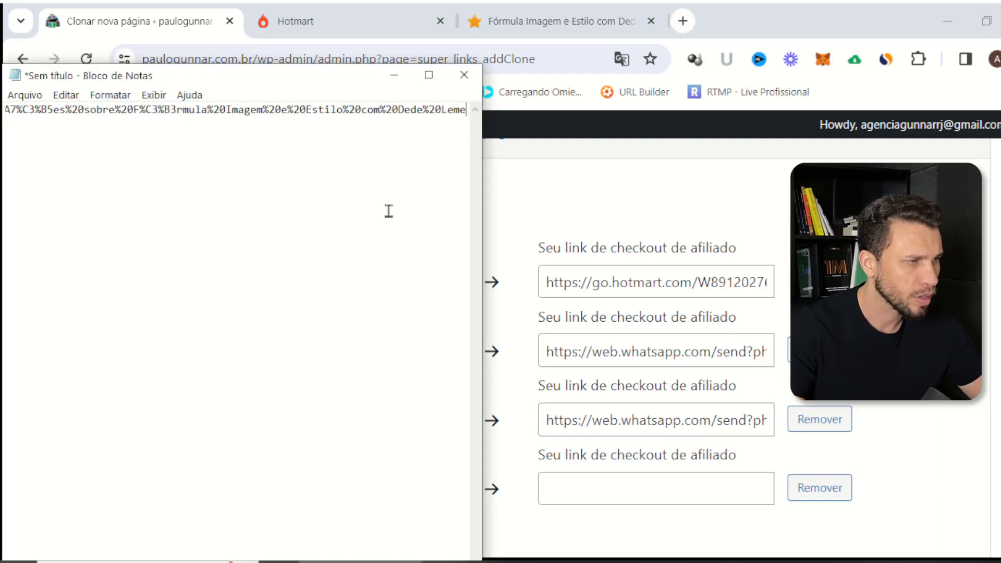
left_click_drag(142, 111, 10, 111)
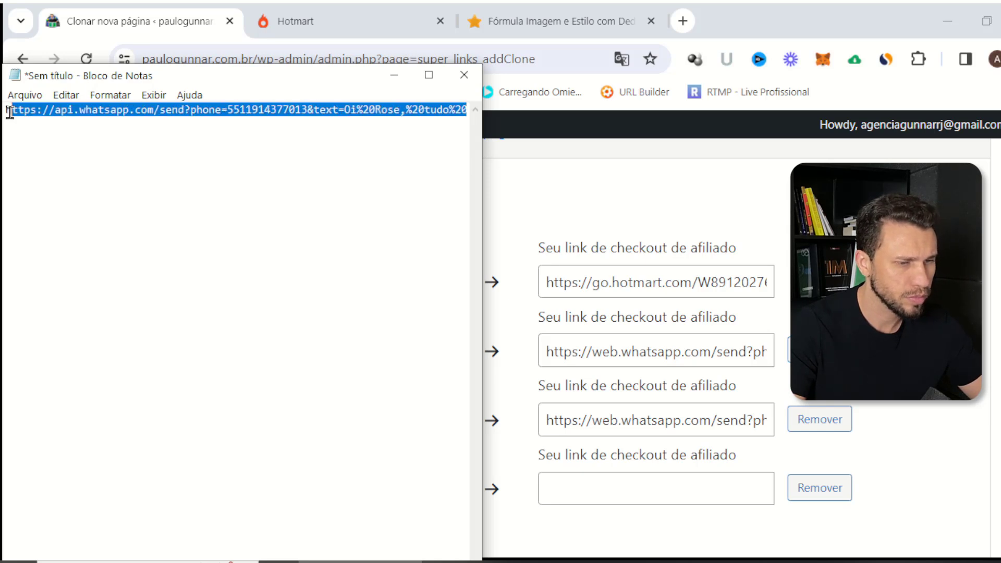
left_click(150, 176)
left_click_drag(228, 111, 3, 115)
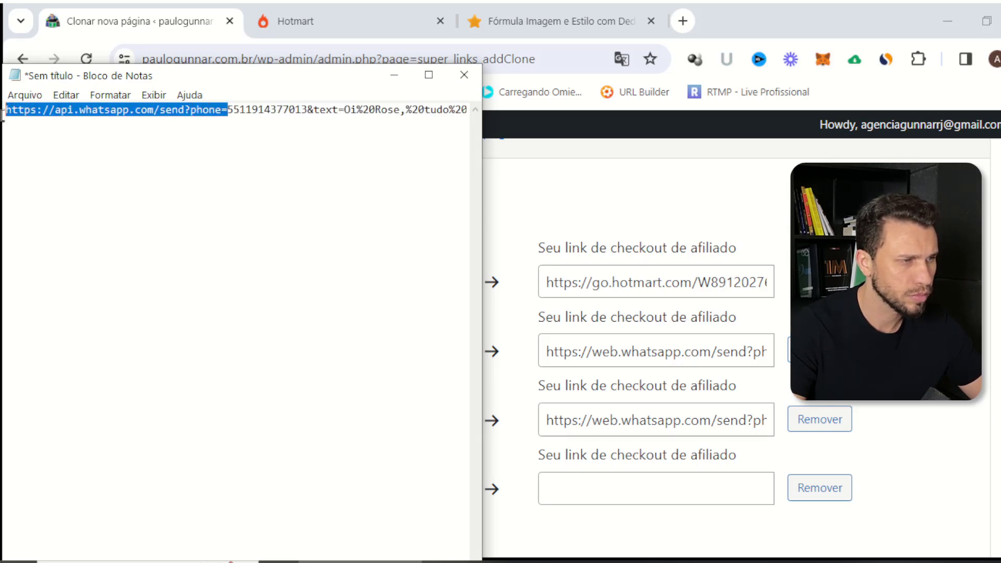
left_click(211, 165)
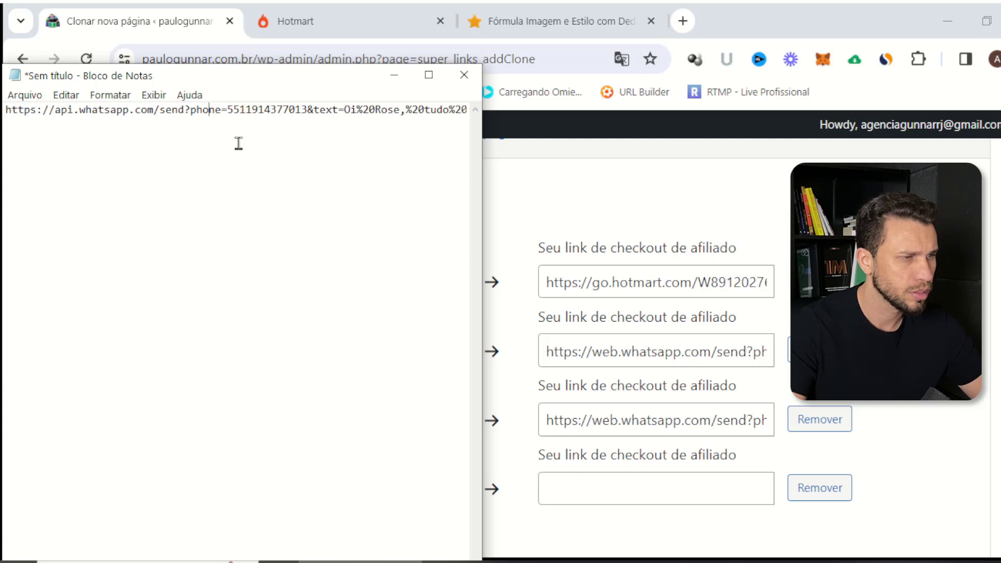
key("Delete")
key("Delete")
key("Delete")
key("Delete")
key("Delete")
key("Delete")
key("Delete")
key("Delete")
key("Delete")
key("Delete")
key("Delete")
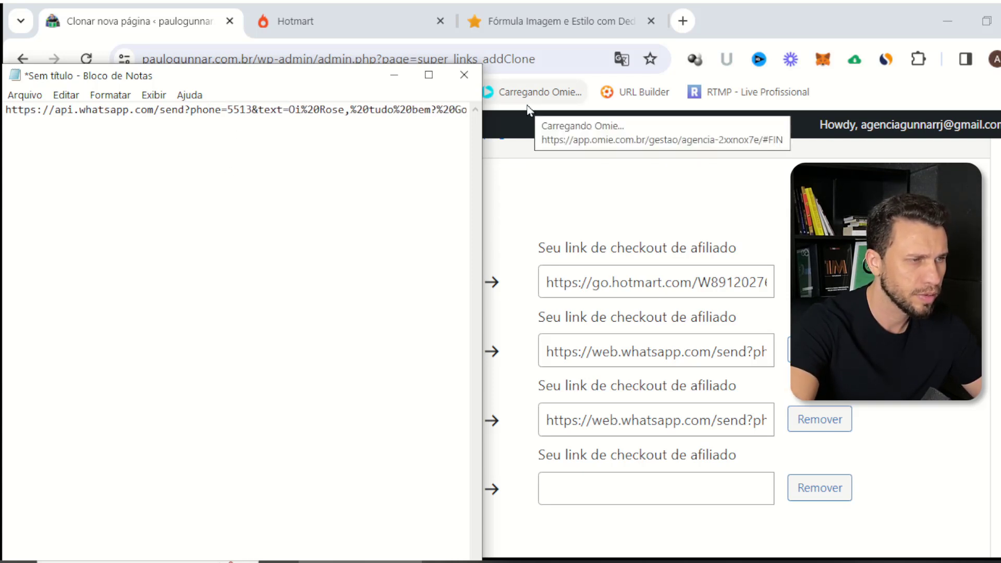
type("21")
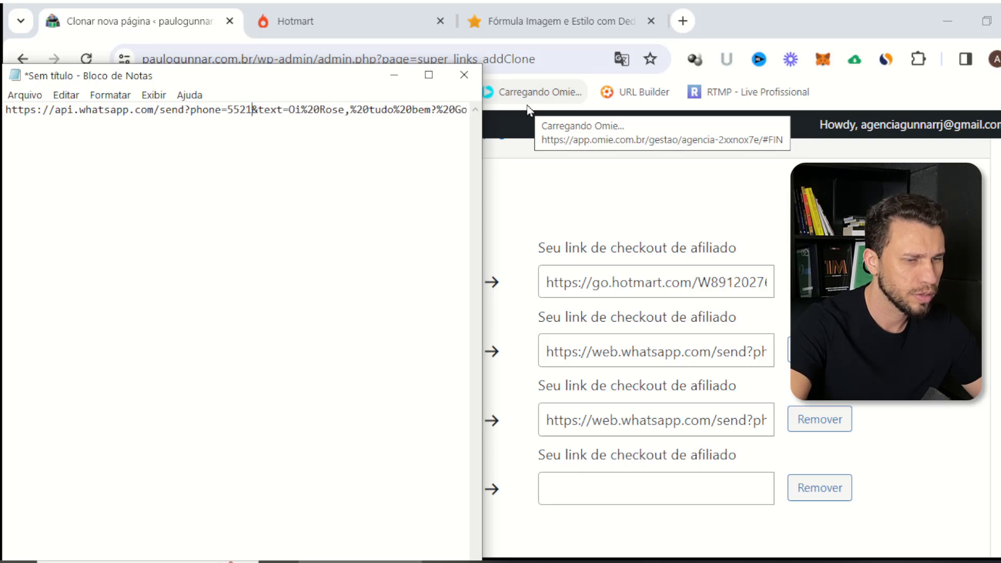
type("99999999")
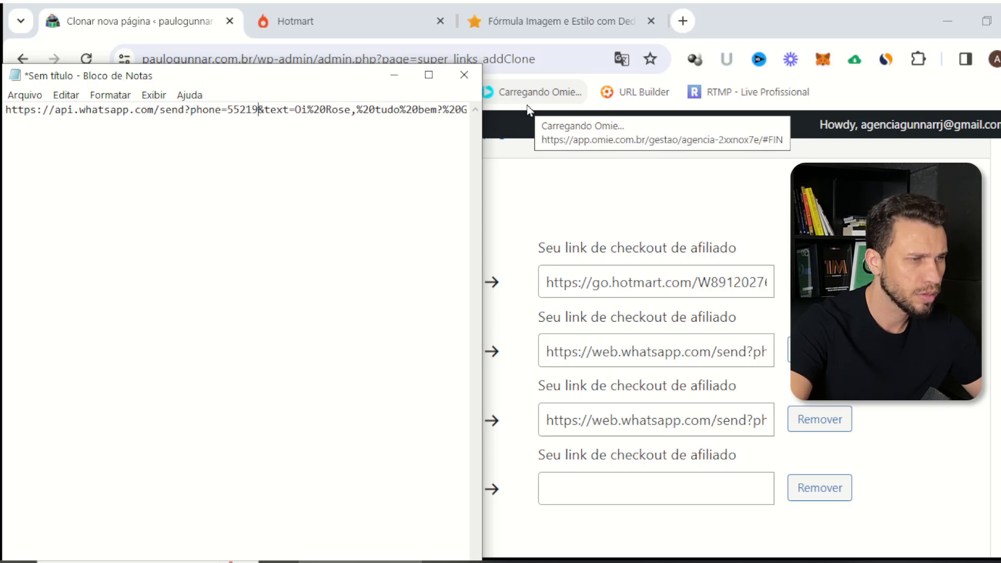
type("9")
Paste the edited api.whatsapp.com link into the last affiliate link field
double_click(412, 109)
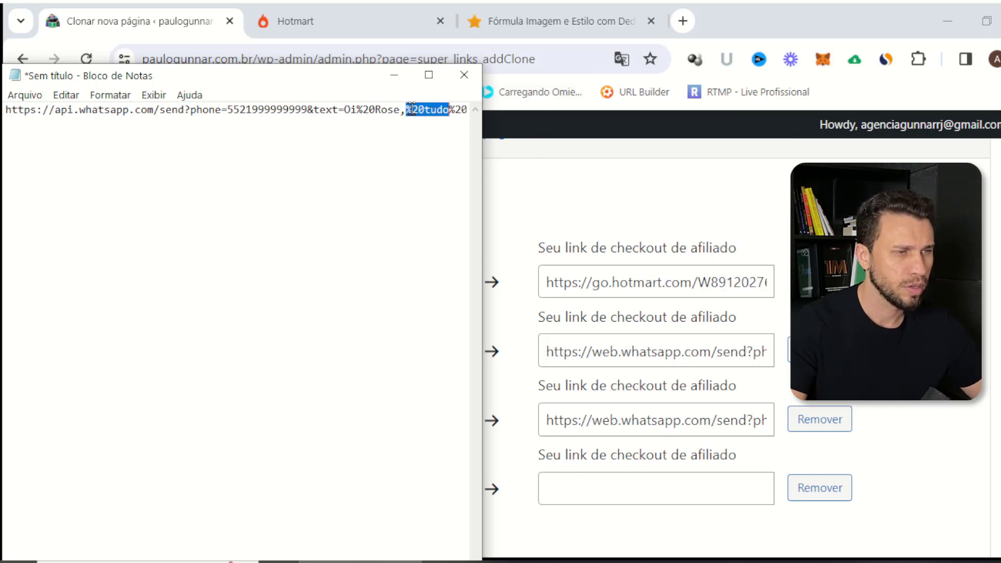
left_click(409, 109)
key("ctrl+a")
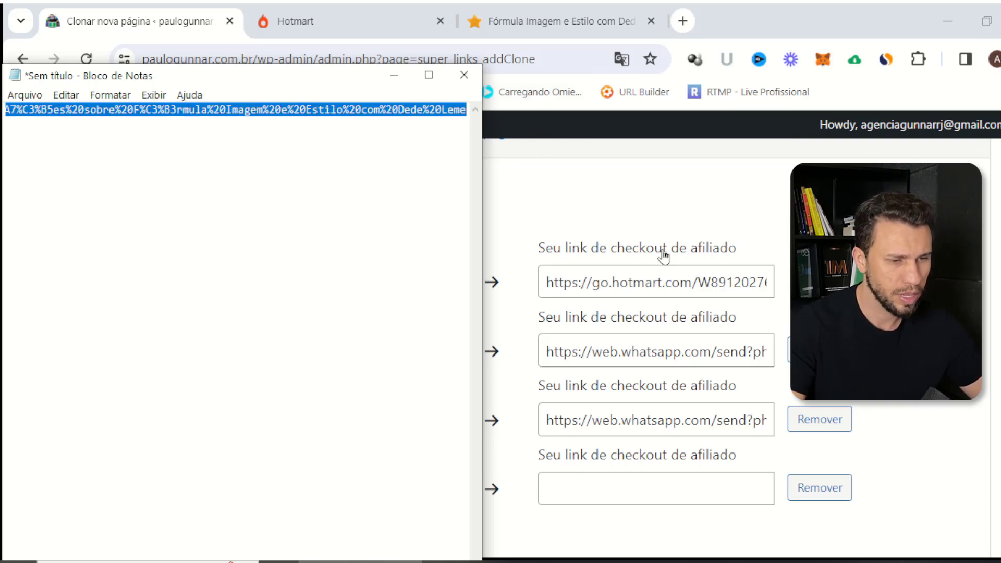
left_click(655, 482)
key("ctrl+v")
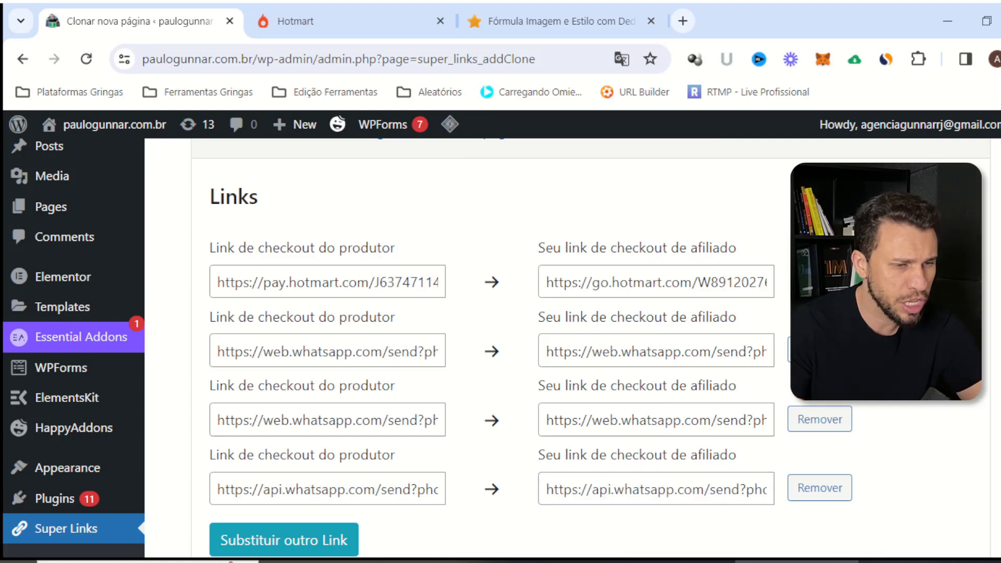
scroll(365, 342, "down", 5)
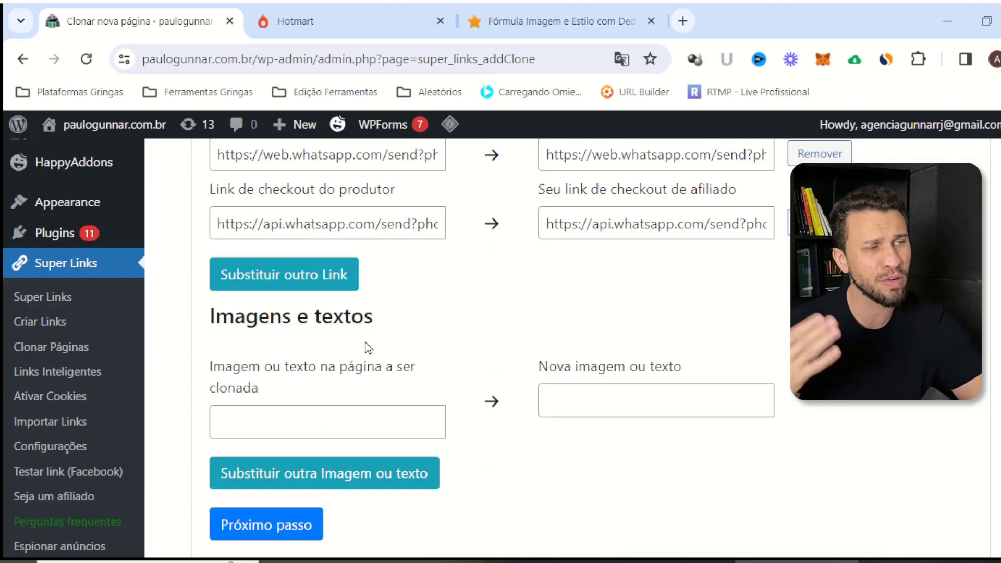
Save the clone with 'Salvar e voltar para lista de páginas' and dismiss the Google Translate offer
scroll(396, 349, "down", 5)
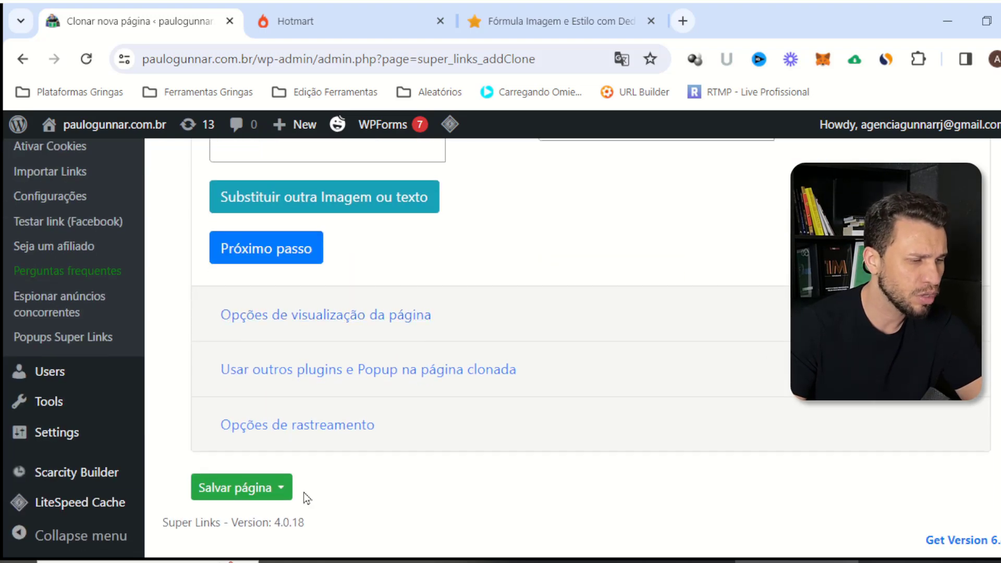
left_click(281, 489)
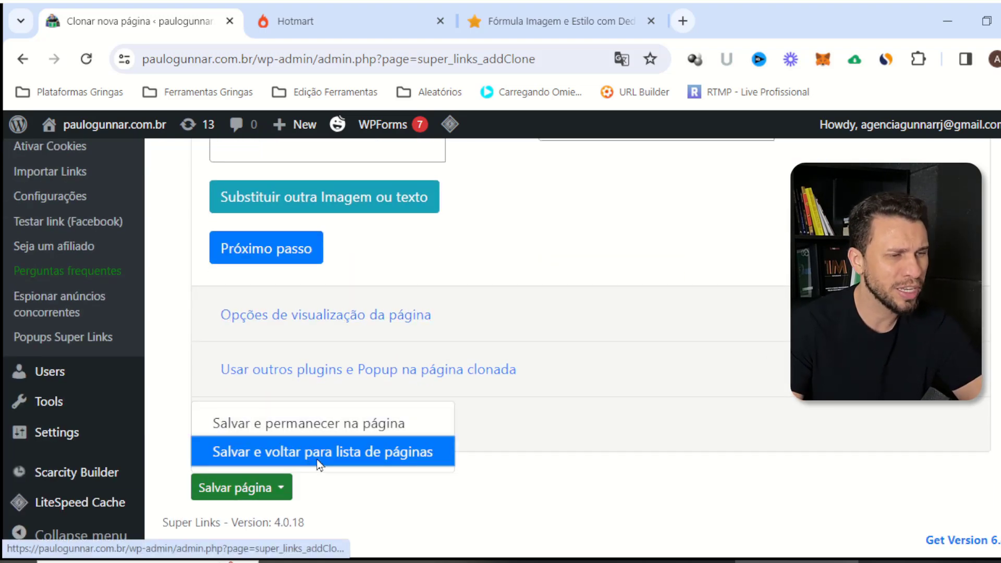
left_click(313, 453)
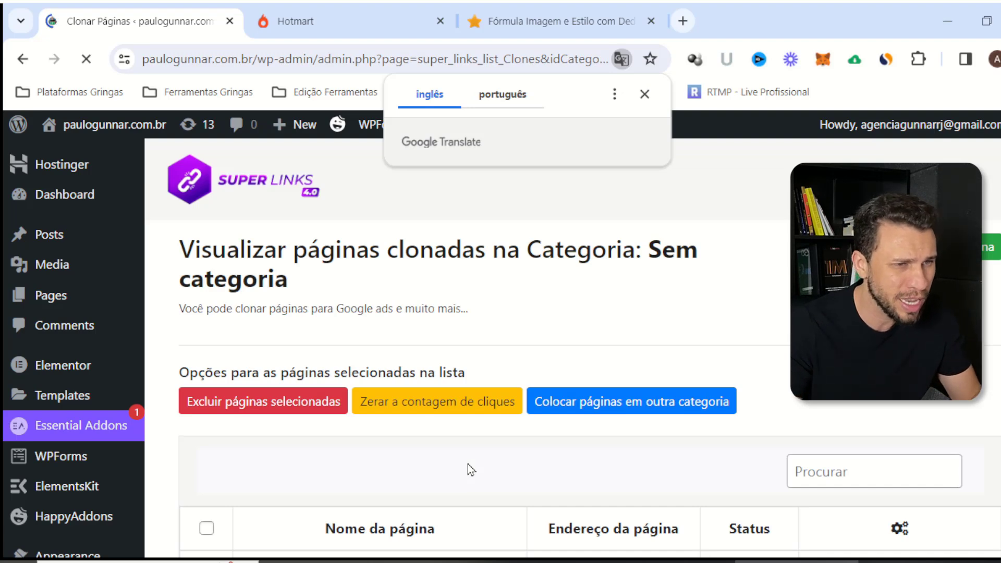
left_click(646, 92)
scroll(557, 187, "down", 3)
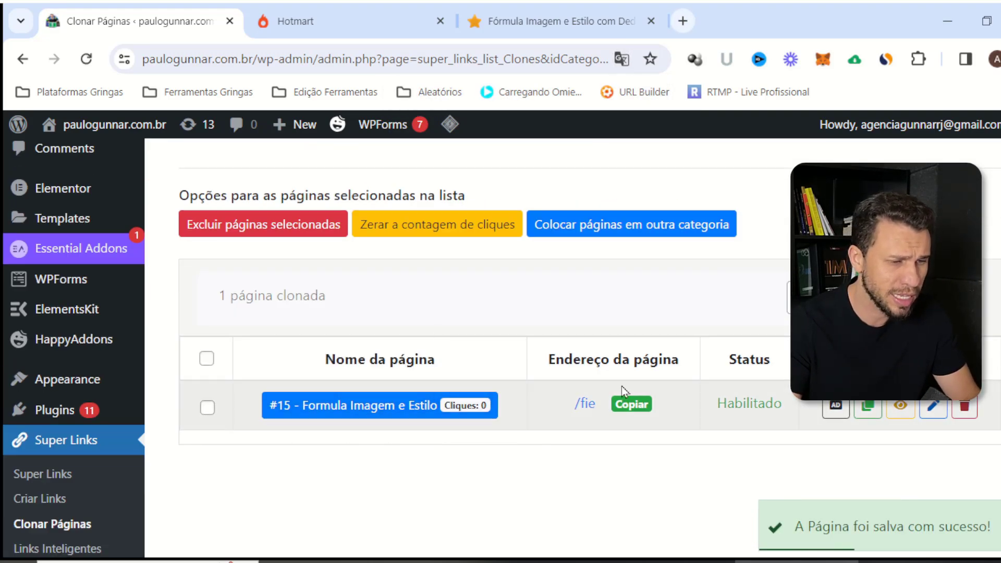
Preview the live /fie page and compare it with Hotmart's customized checkout hotlink
left_click(582, 404)
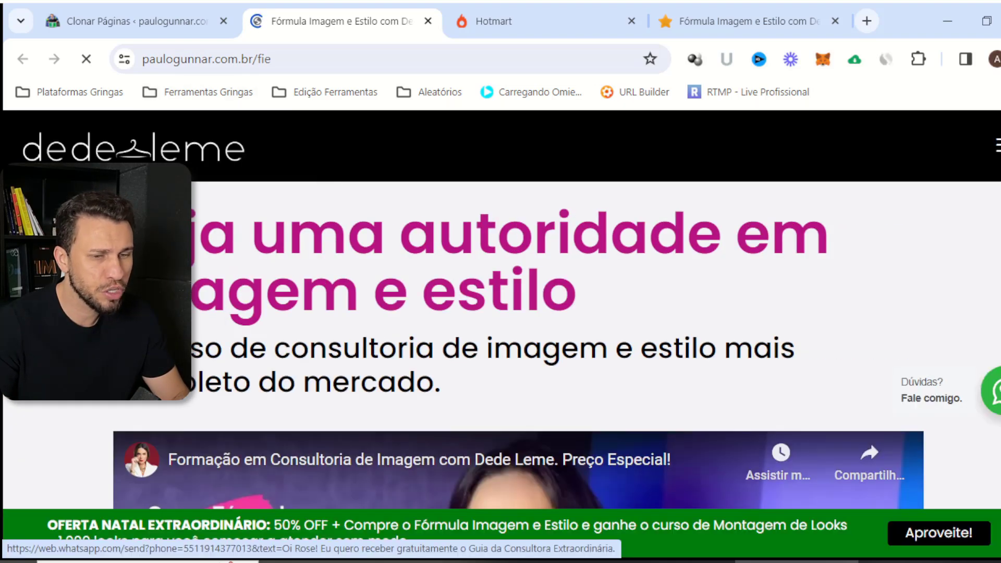
scroll(923, 497, "down", 3)
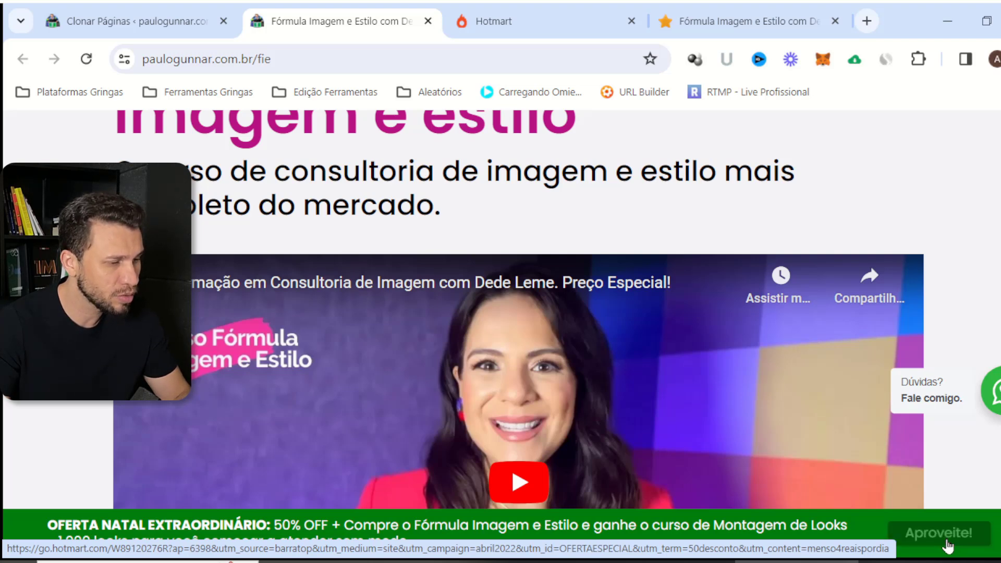
left_click(148, 21)
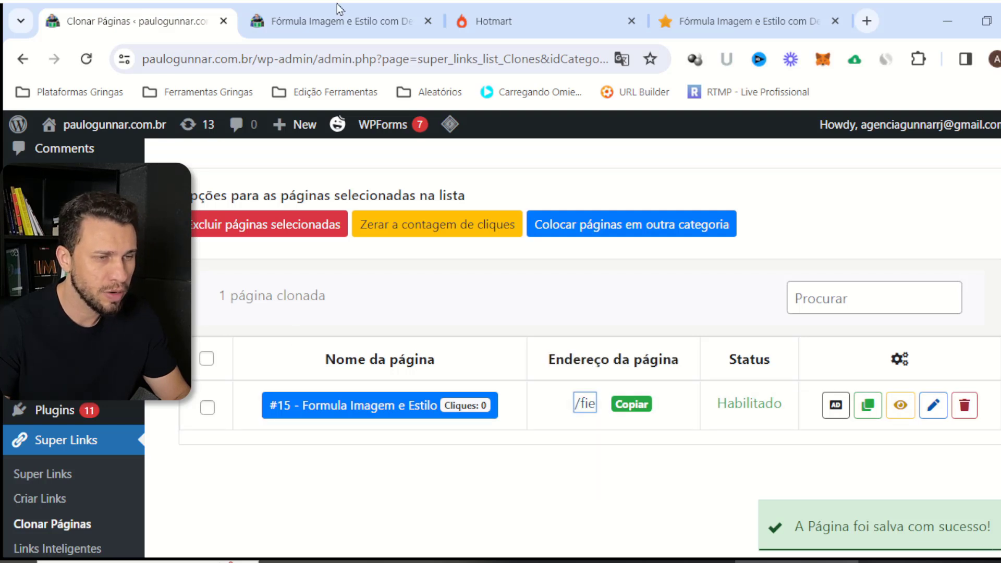
left_click(540, 19)
left_click(379, 447)
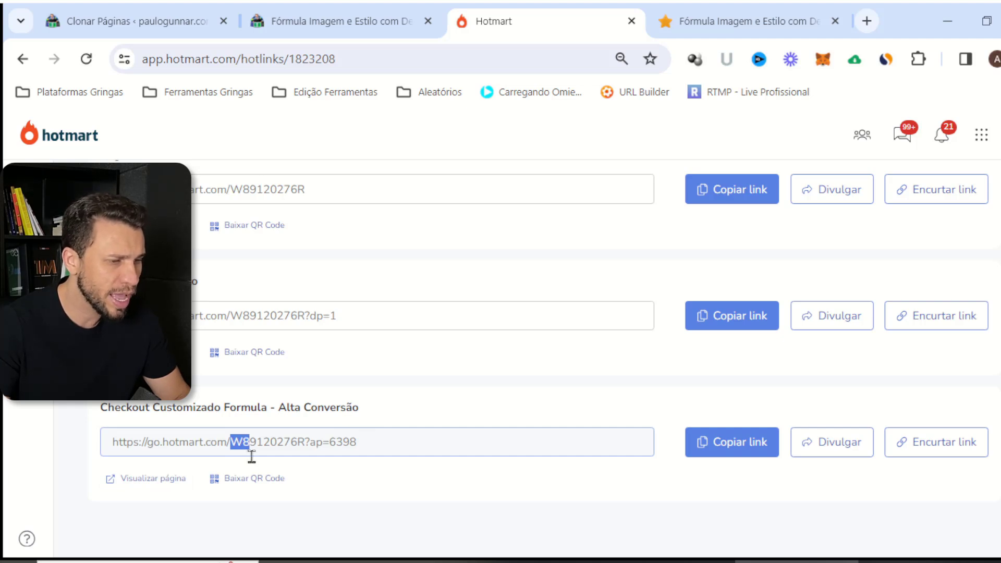
left_click(188, 27)
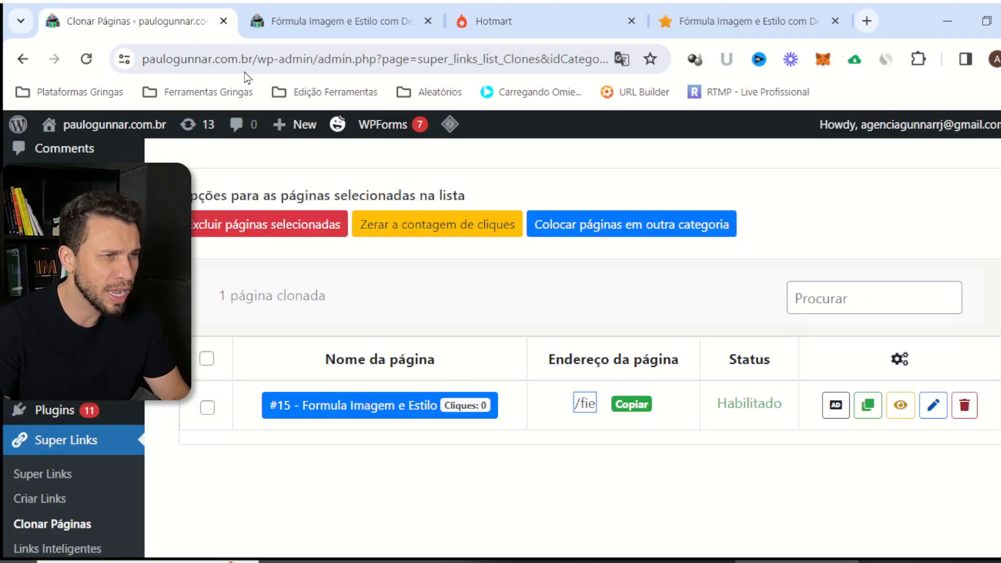
left_click(288, 26)
scroll(577, 245, "down", 13)
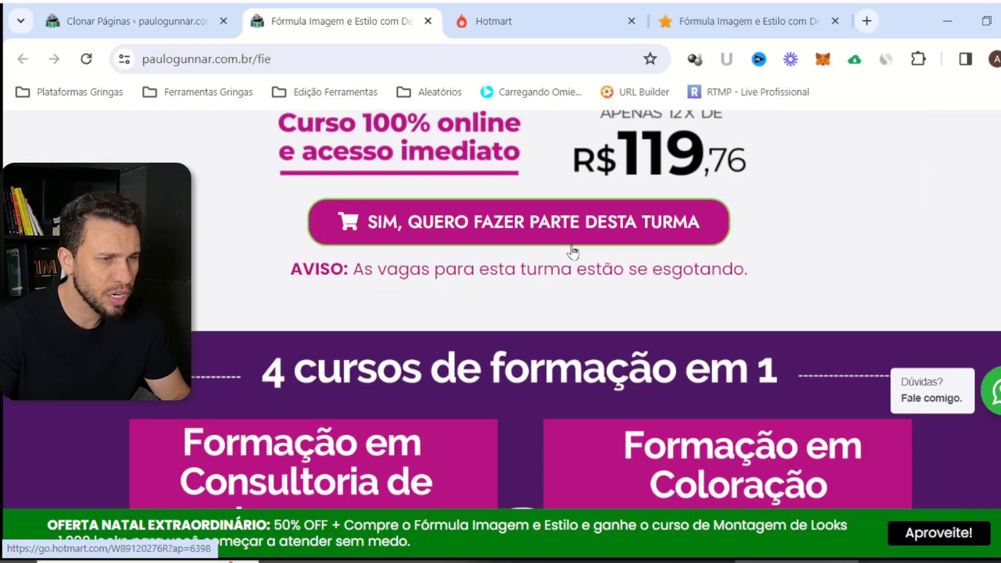
scroll(491, 272, "up", 2)
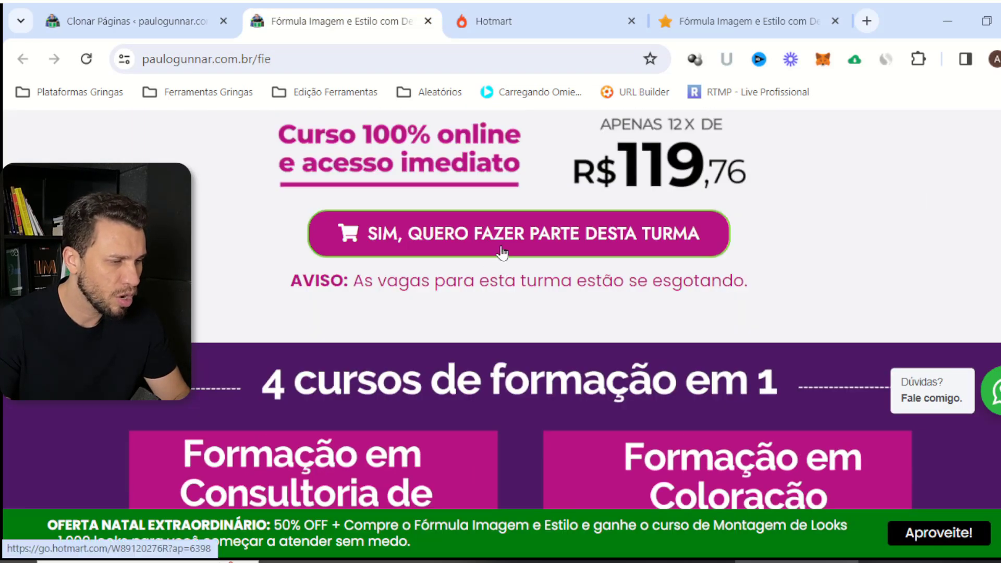
scroll(501, 256, "down", 15)
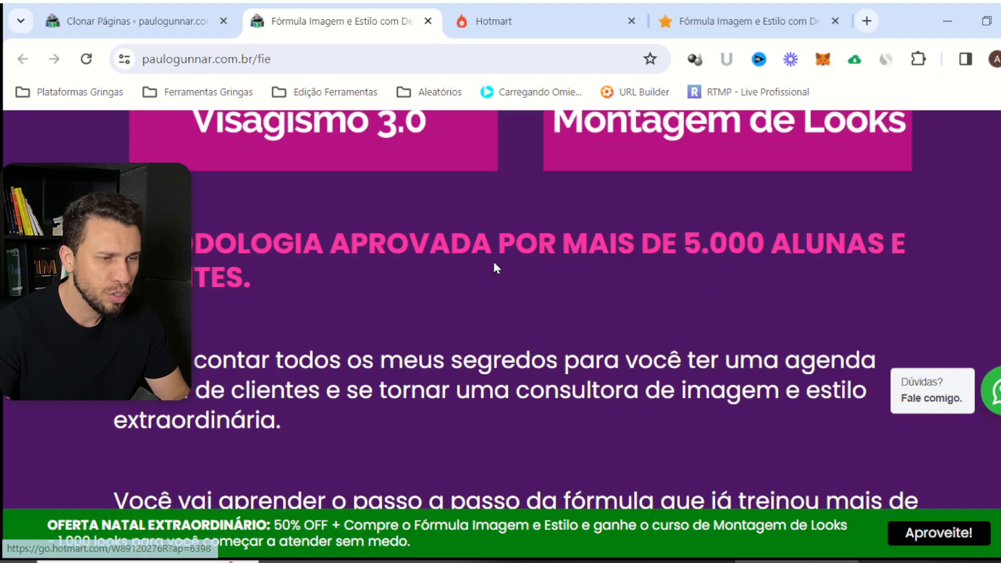
scroll(485, 285, "down", 15)
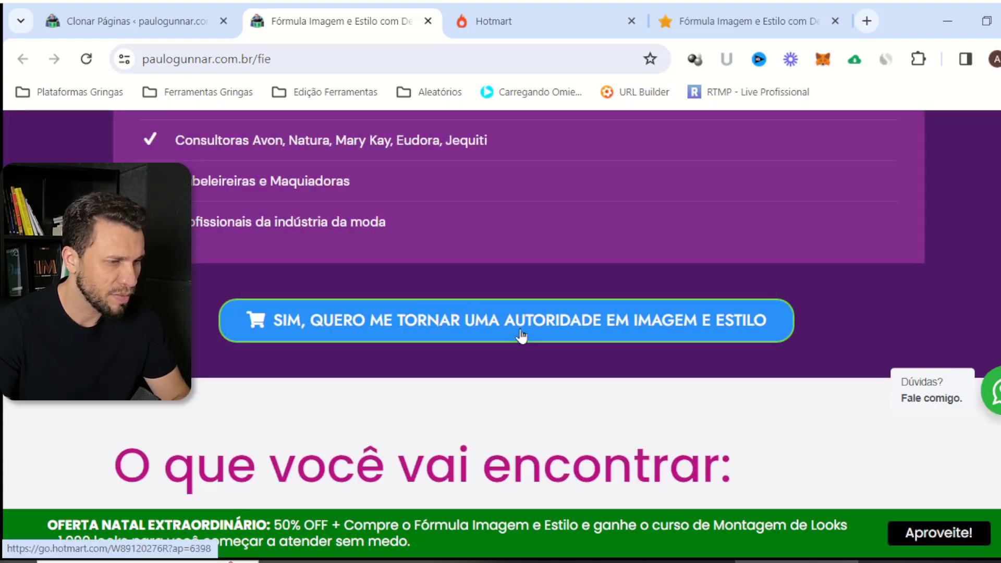
scroll(521, 337, "down", 20)
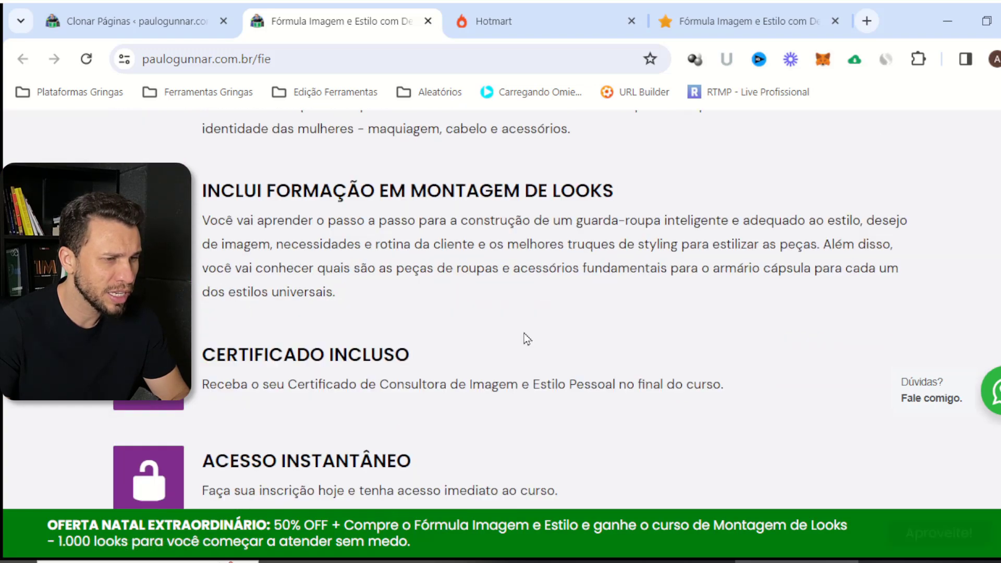
scroll(527, 338, "down", 20)
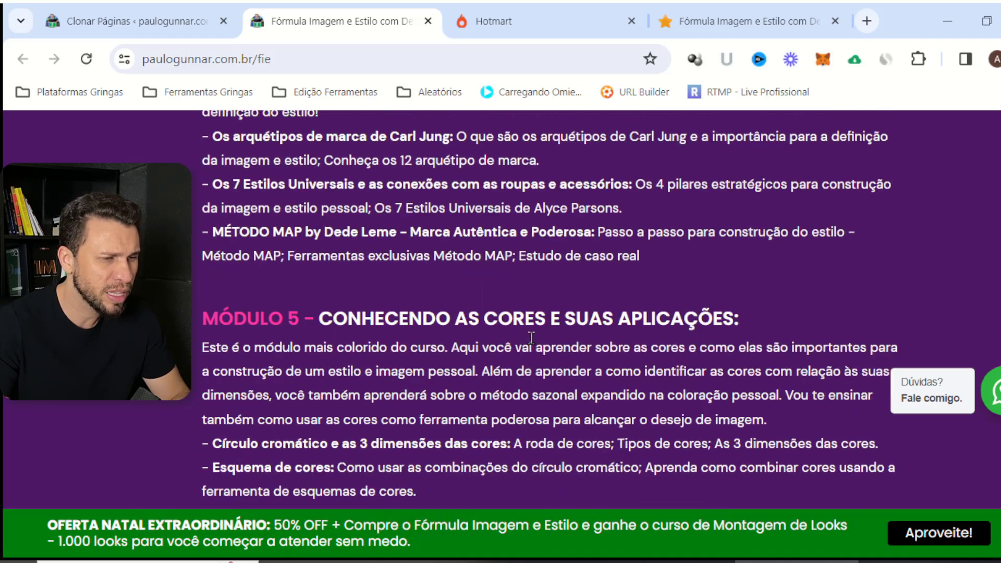
scroll(521, 334, "down", 20)
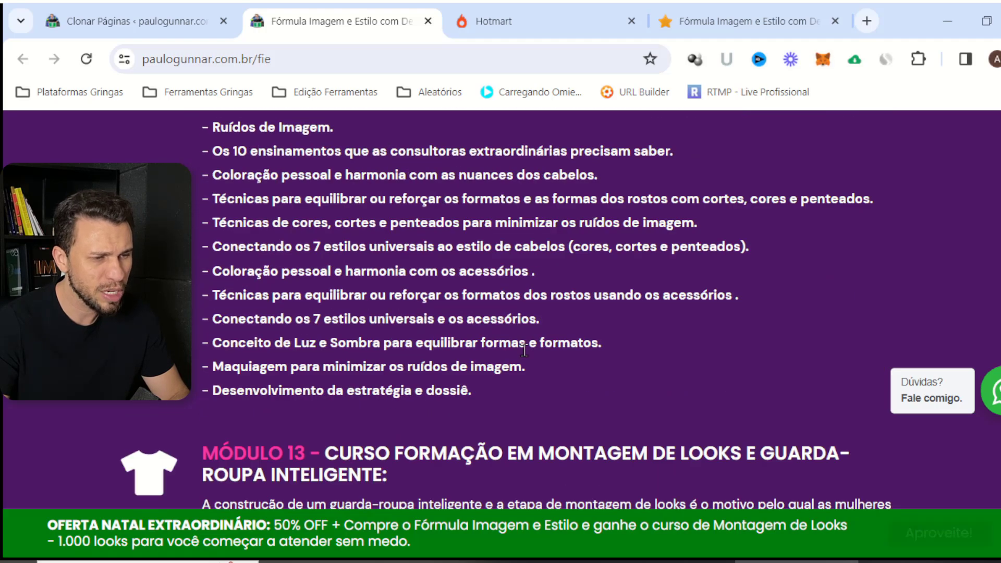
scroll(527, 342, "down", 20)
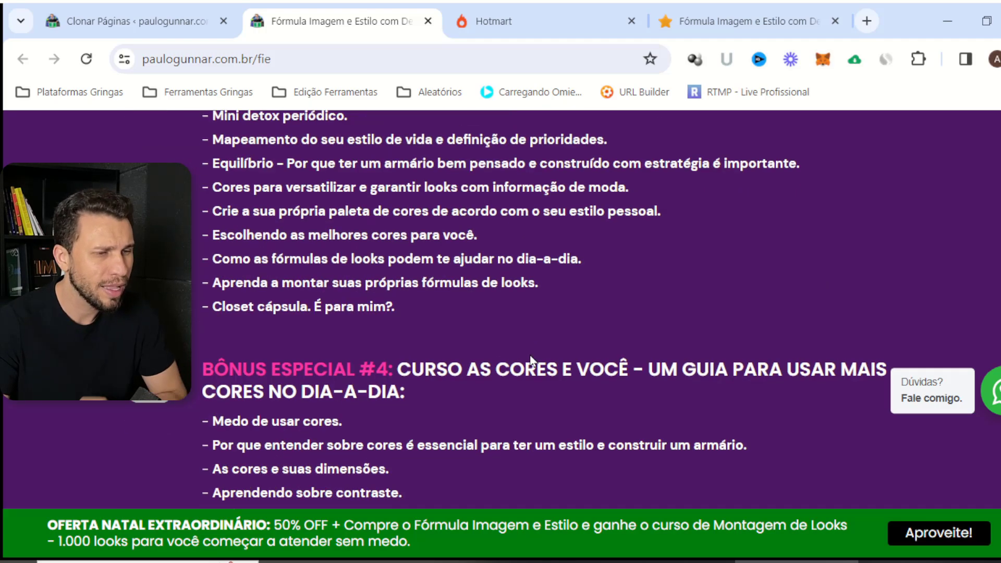
scroll(524, 338, "down", 20)
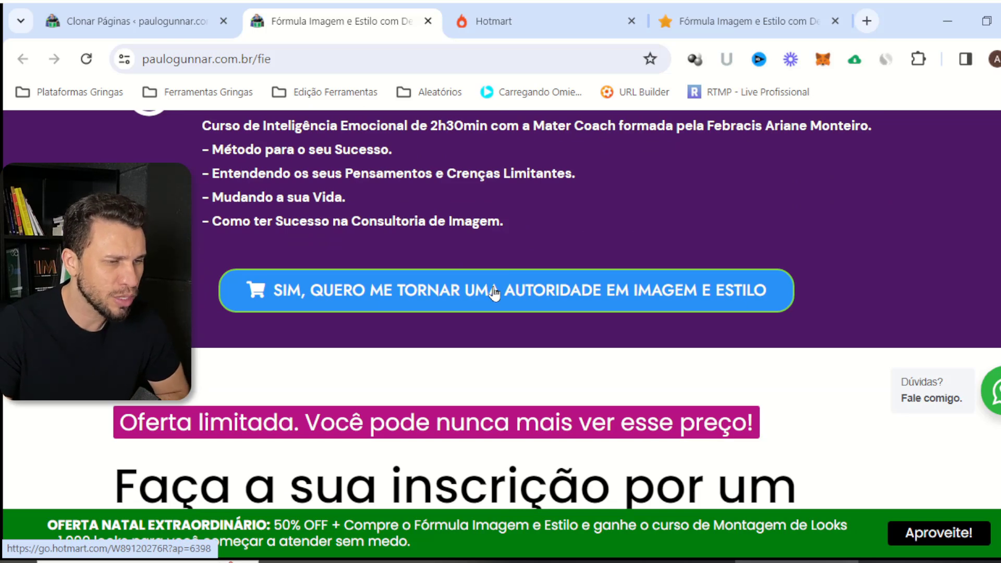
scroll(495, 293, "down", 8)
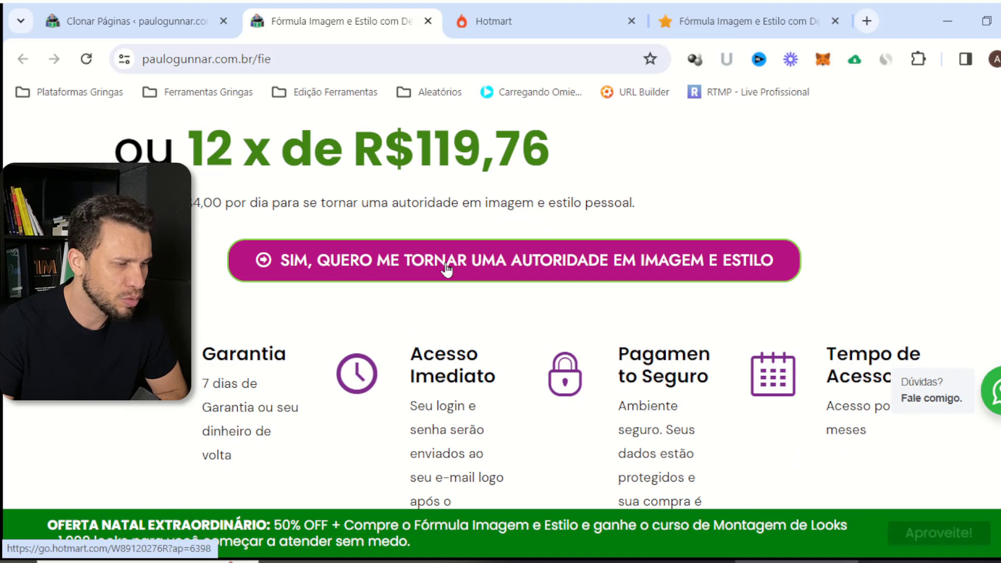
scroll(443, 271, "down", 10)
scroll(442, 274, "down", 15)
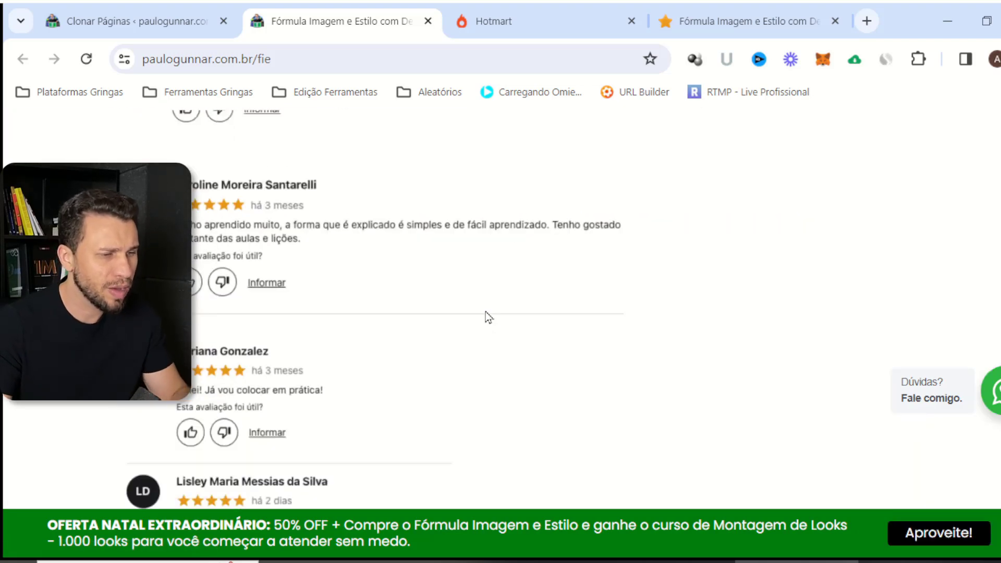
scroll(482, 312, "down", 10)
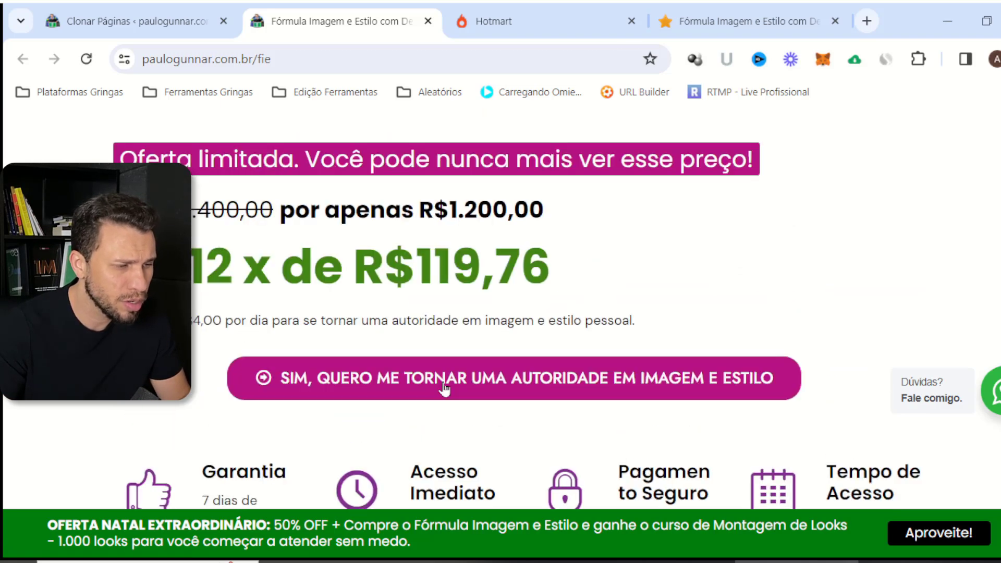
scroll(461, 384, "up", 10)
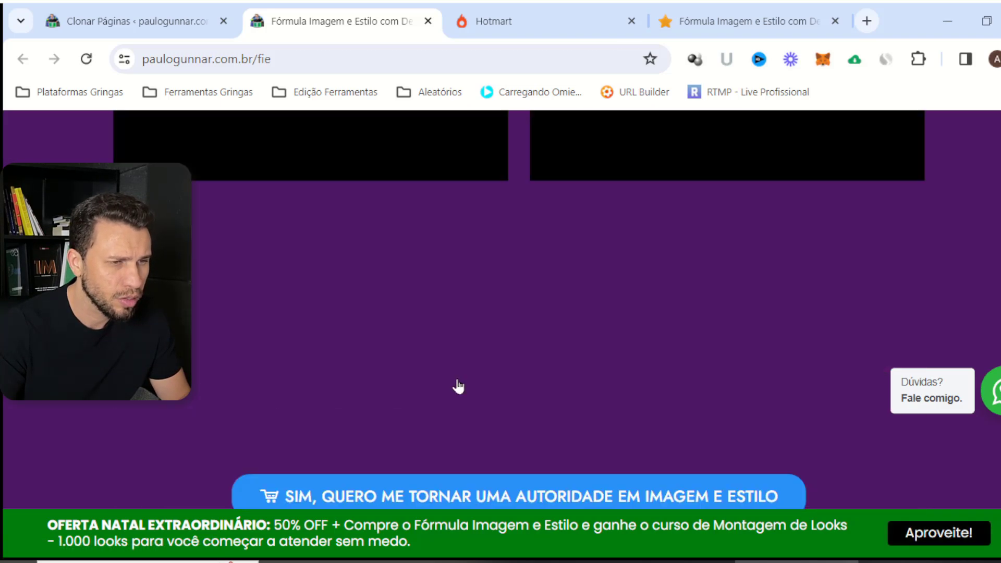
scroll(457, 386, "down", 5)
scroll(476, 353, "up", 5)
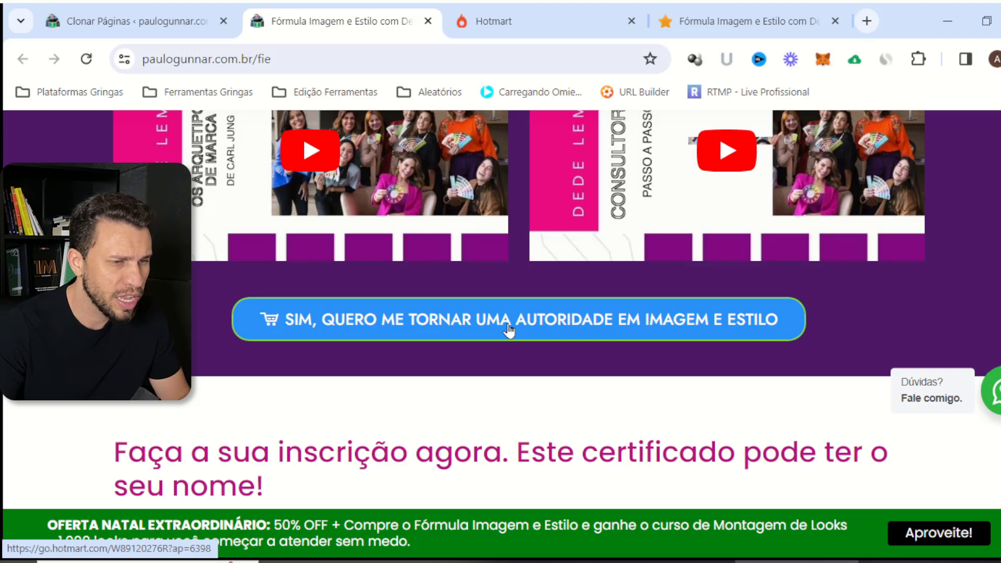
scroll(503, 321, "down", 15)
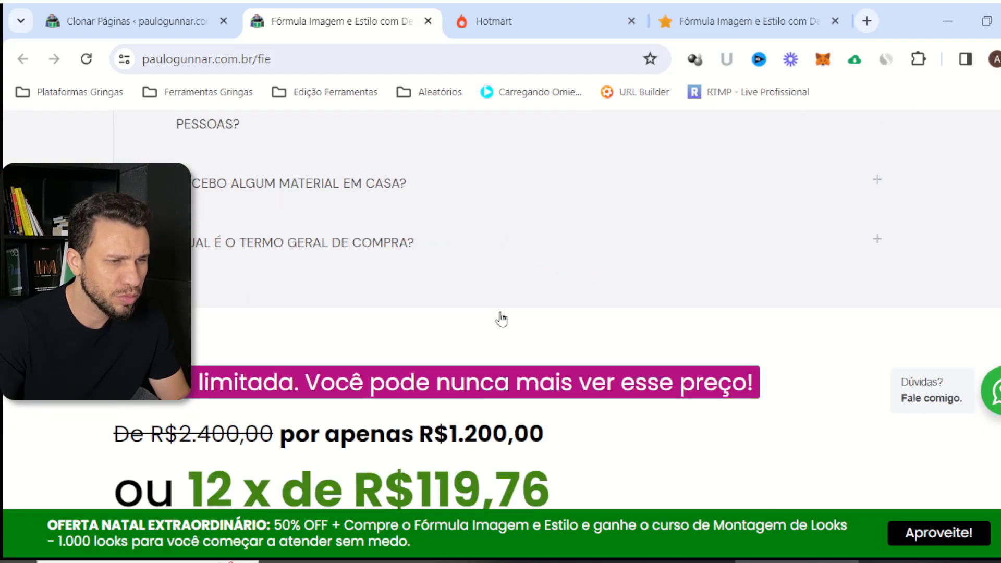
scroll(501, 319, "down", 5)
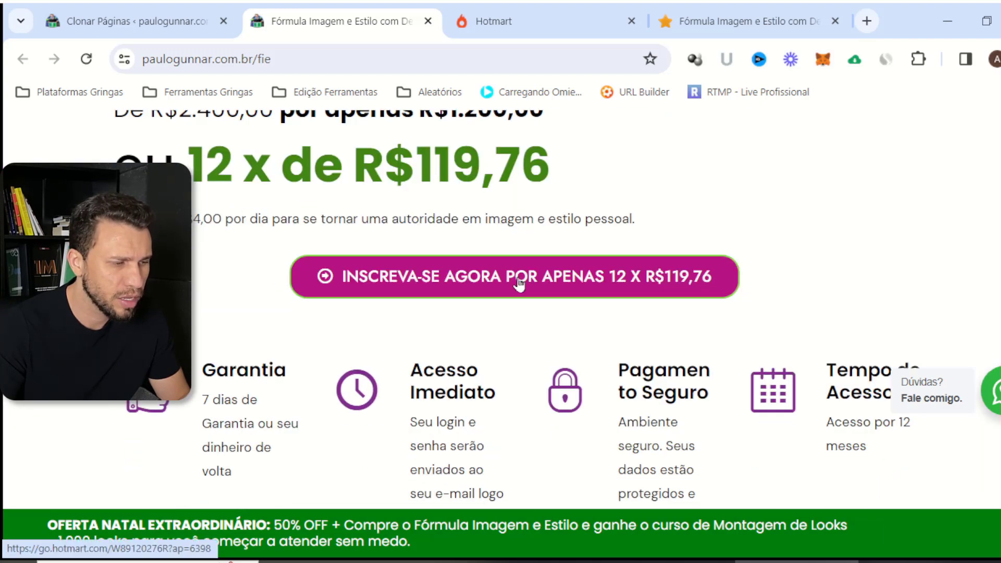
scroll(518, 279, "down", 10)
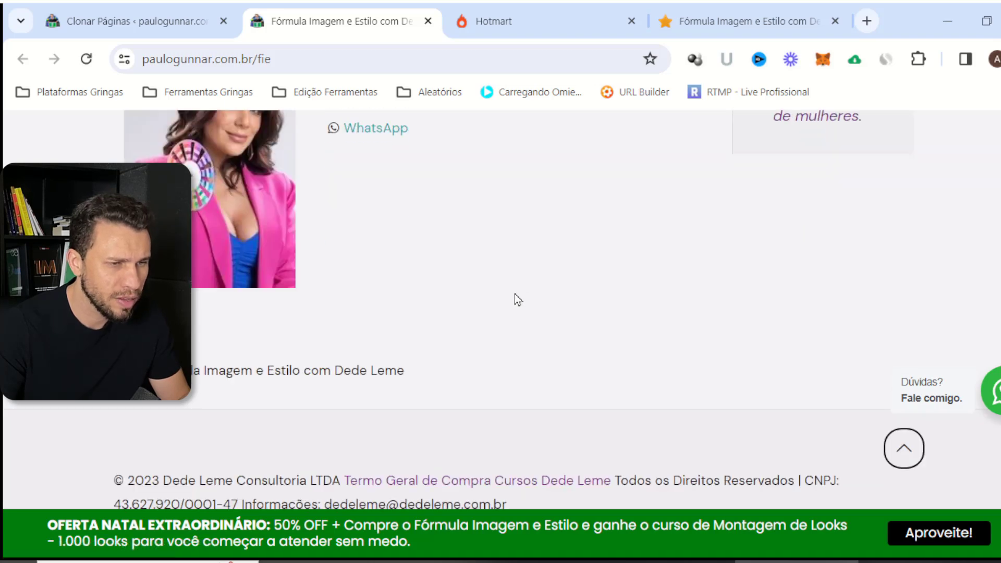
scroll(515, 289, "up", 3)
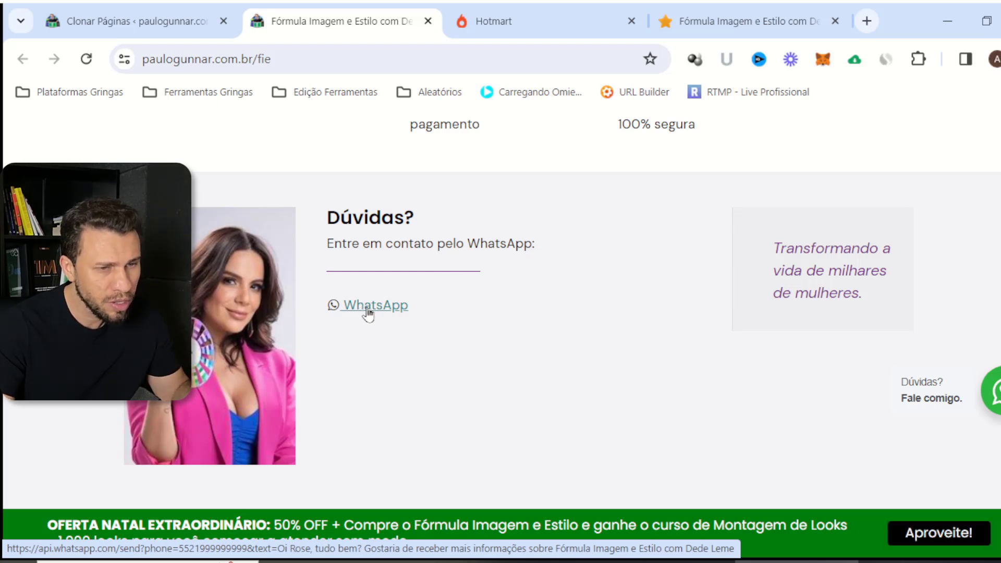
scroll(491, 411, "up", 8)
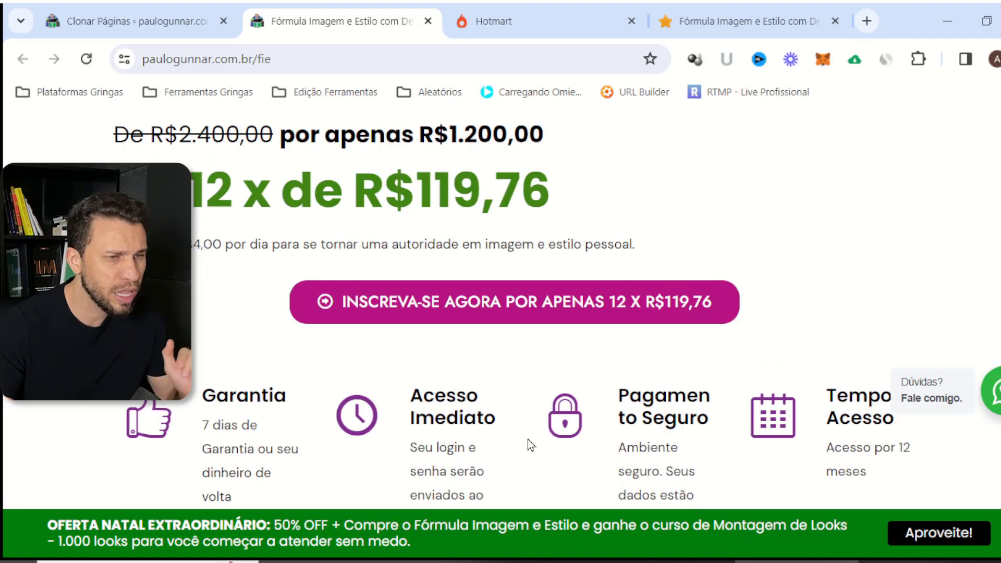
scroll(528, 440, "up", 10)
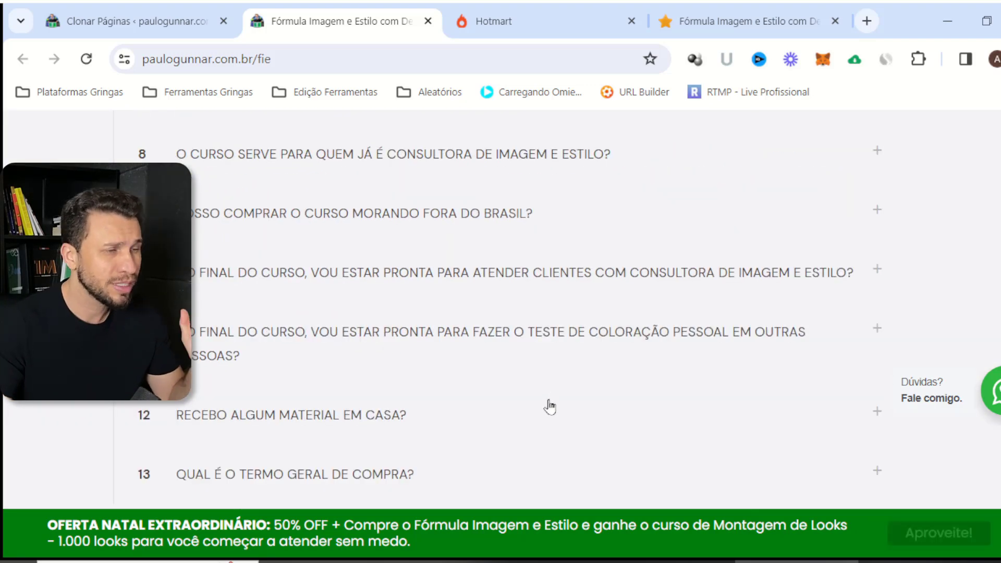
scroll(574, 313, "down", 5)
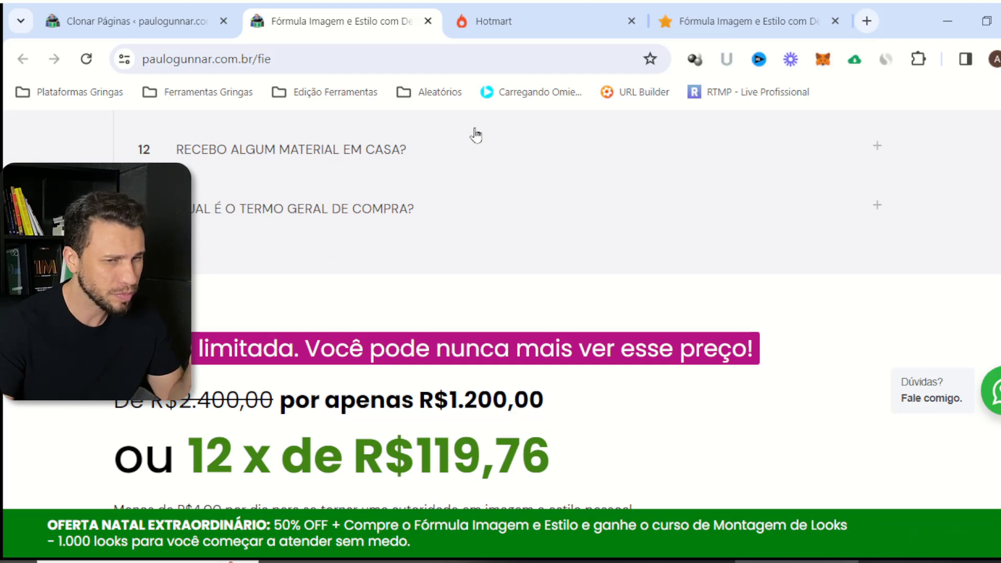
scroll(528, 322, "up", 1)
scroll(528, 321, "up", 9)
scroll(501, 309, "up", 20)
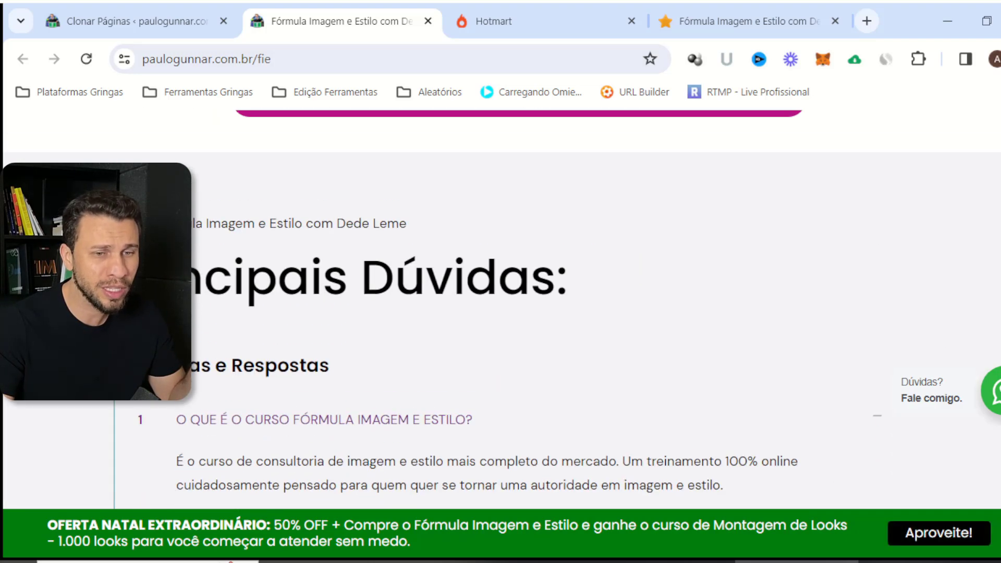
scroll(501, 310, "up", 5)
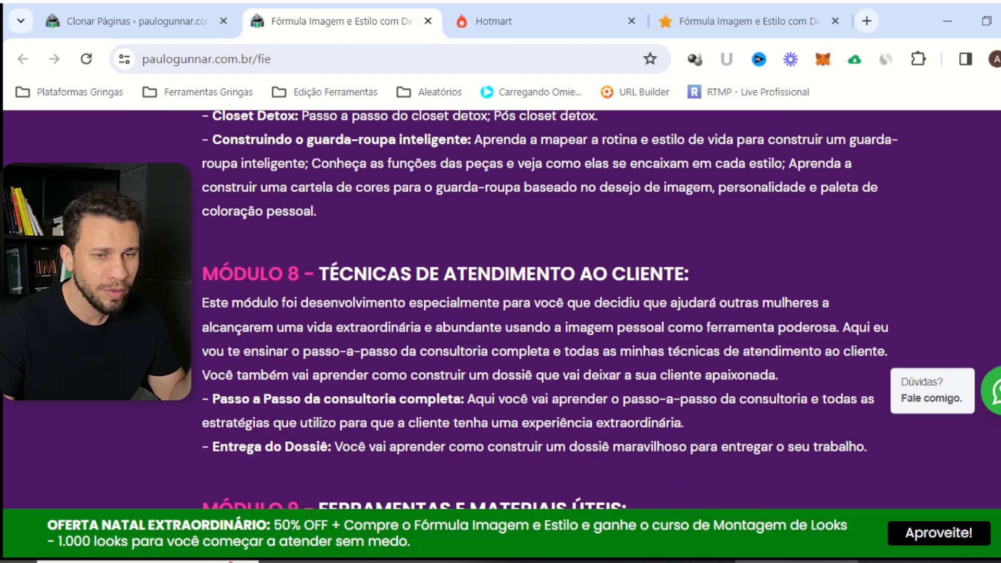
scroll(501, 310, "up", 15)
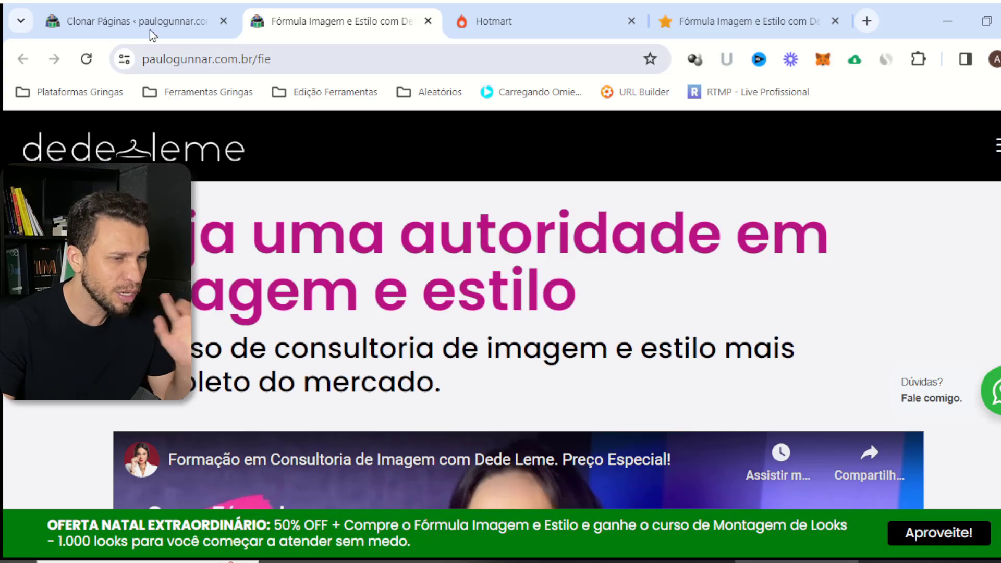
Review the cloned sales page, clear its address bar, then return to the Clonar Páginas list
left_click(126, 18)
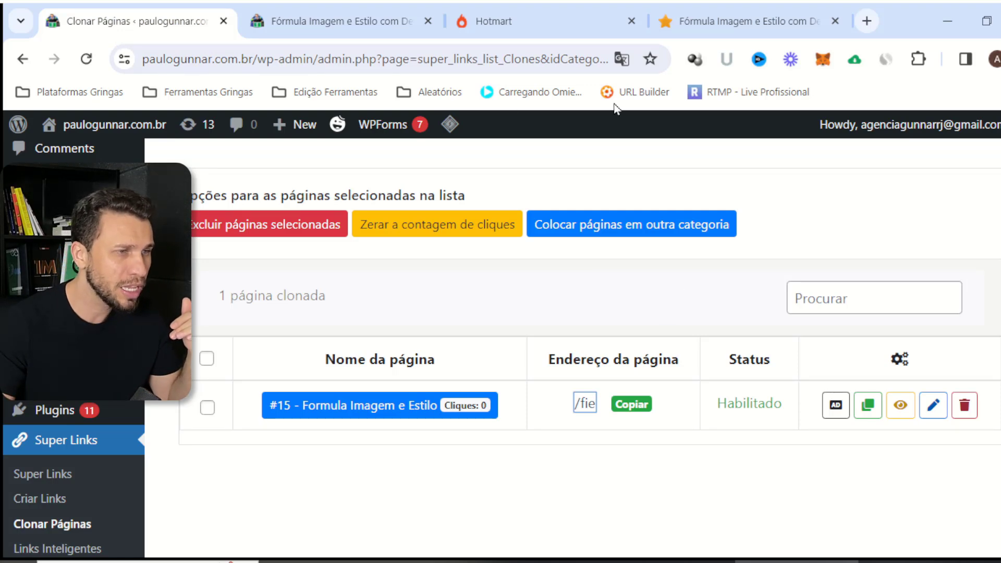
left_click(370, 36)
left_click(311, 54)
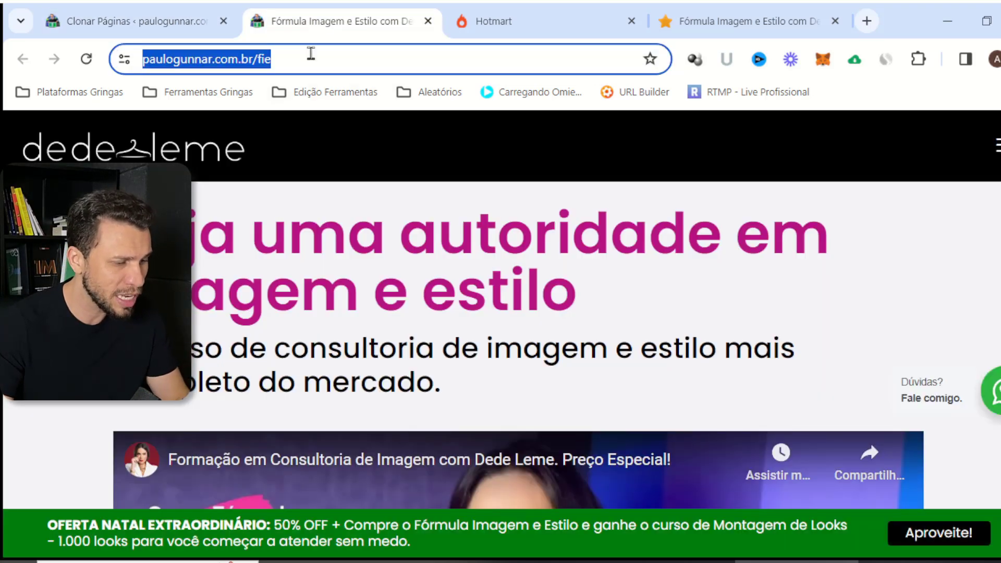
key("BackSpace")
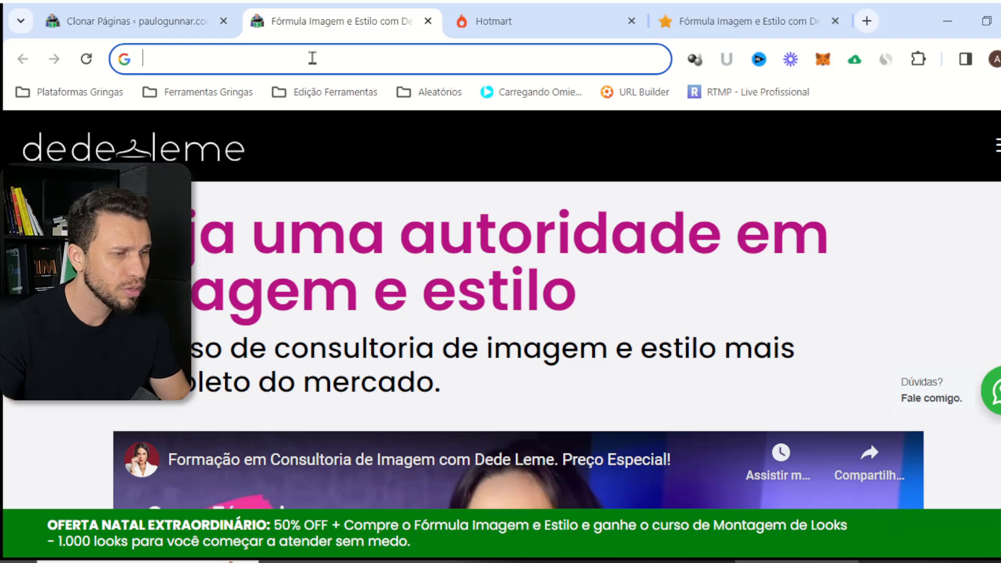
scroll(290, 273, "down", 6)
scroll(437, 292, "up", 6)
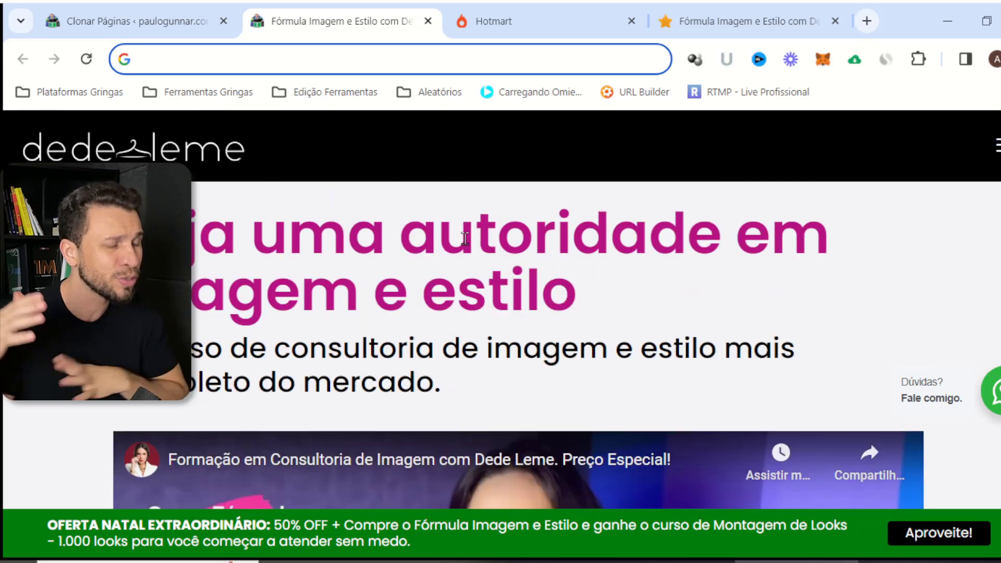
scroll(330, 261, "down", 15)
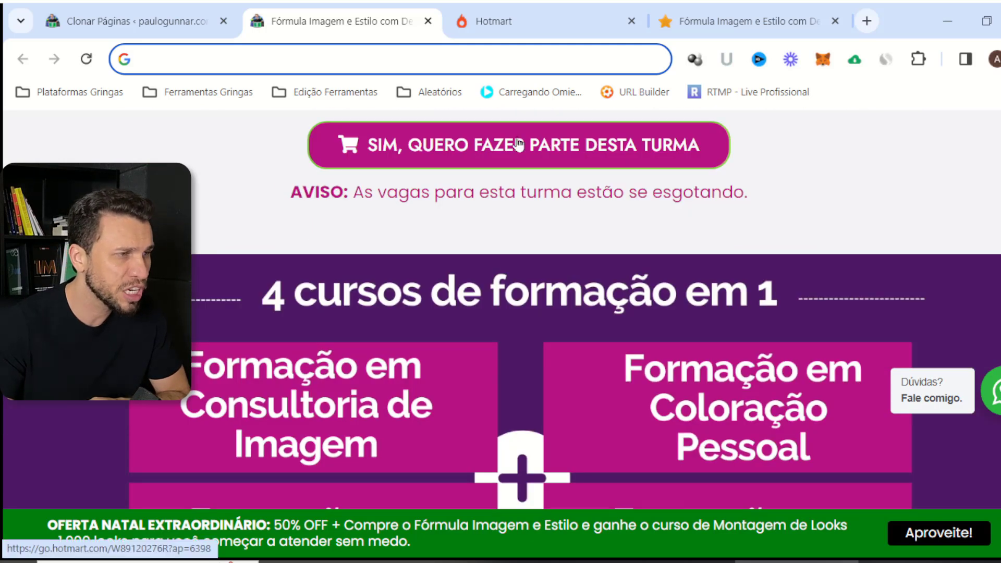
left_click(171, 26)
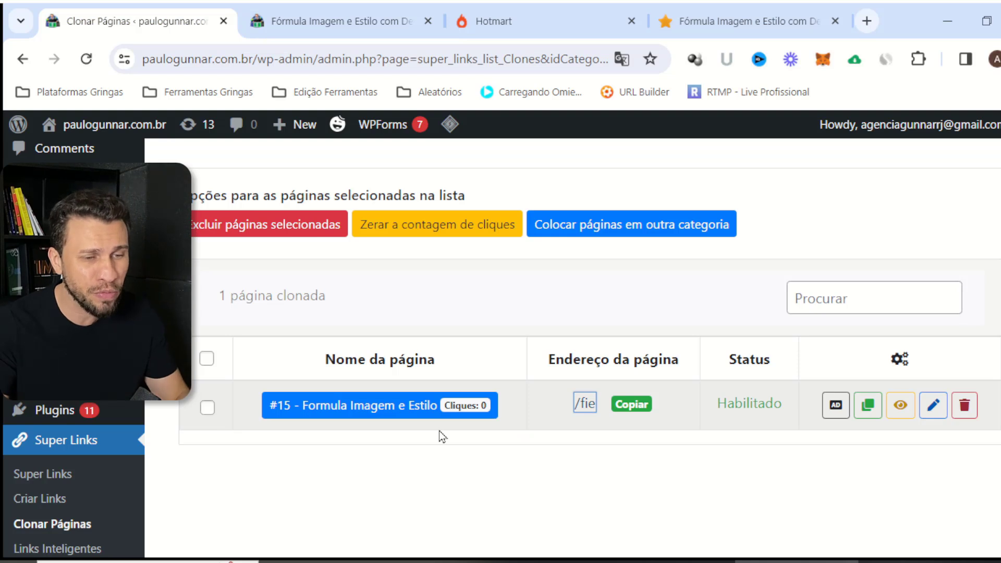
Edit clone #15 'Formula Imagem e Estilo' and scroll to its troubleshooting compatibility options
left_click(933, 406)
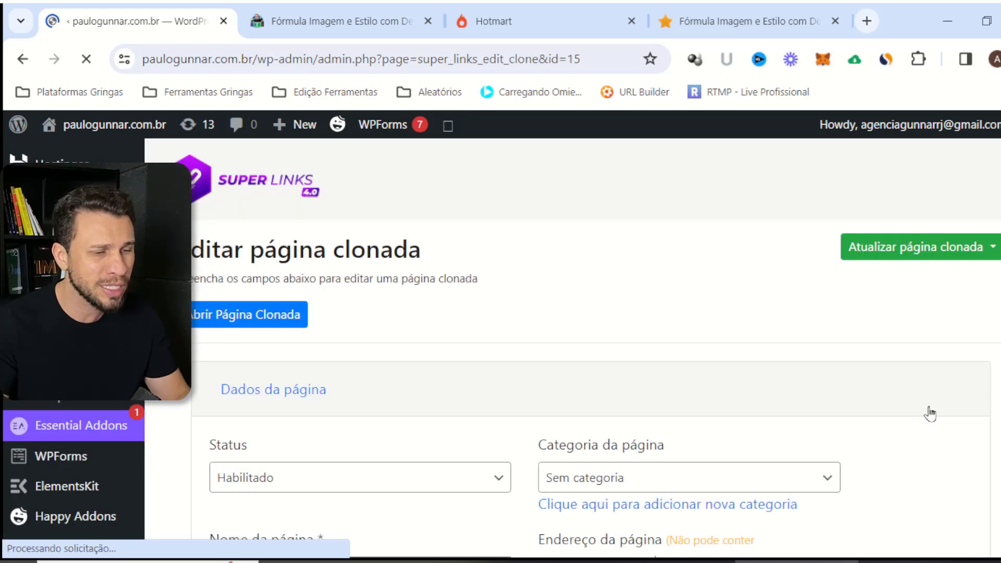
scroll(469, 304, "down", 10)
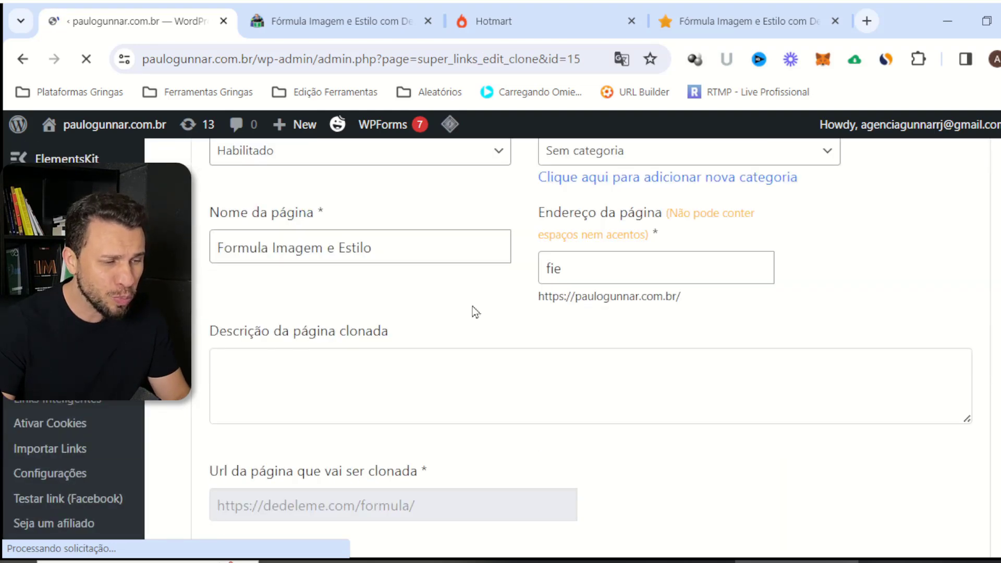
scroll(450, 242, "down", 6)
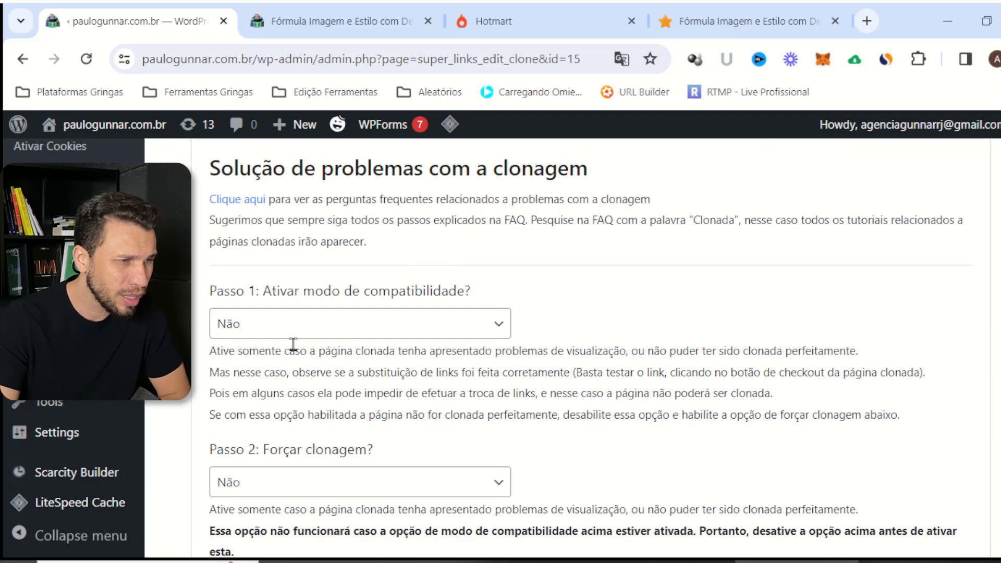